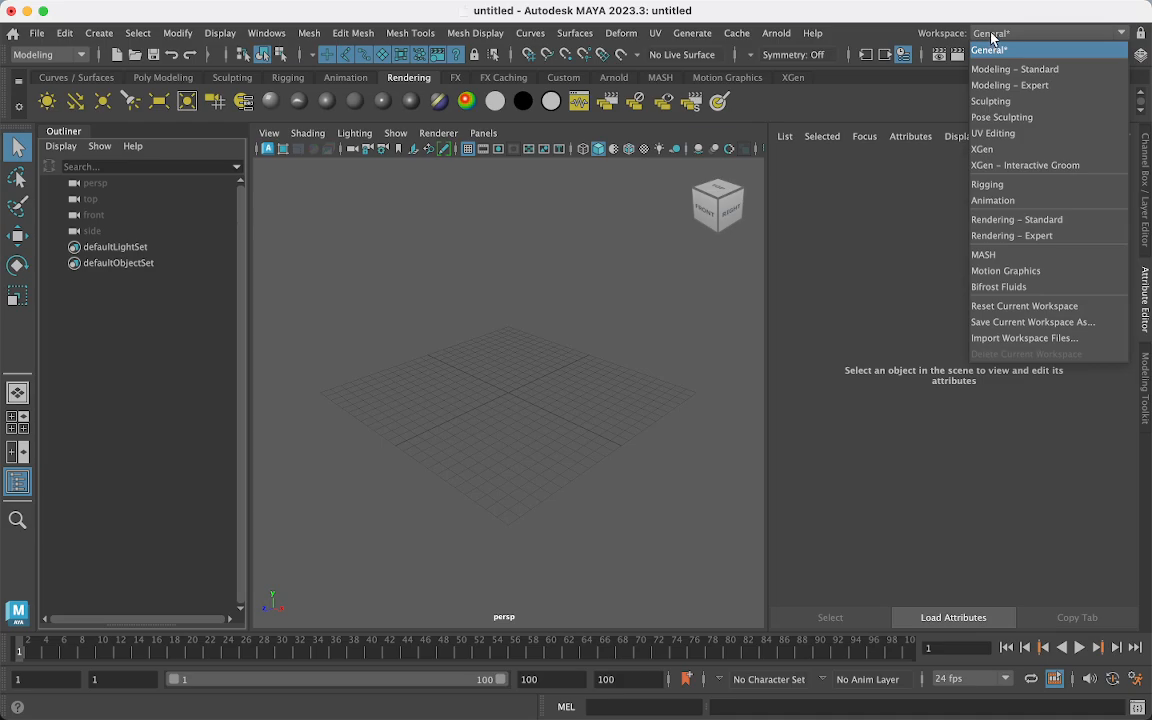
# - Keep the General workspace and collapse the Attribute Editor so the perspective view widens
pyautogui.click(992, 39)
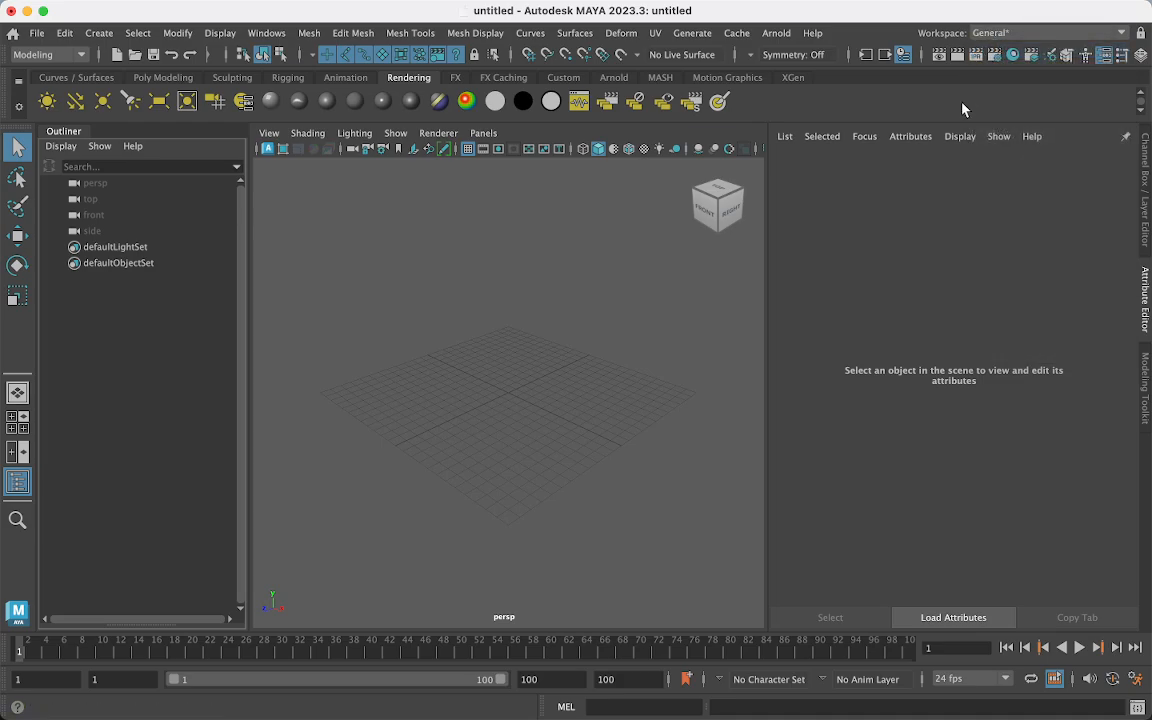
pyautogui.click(1146, 300)
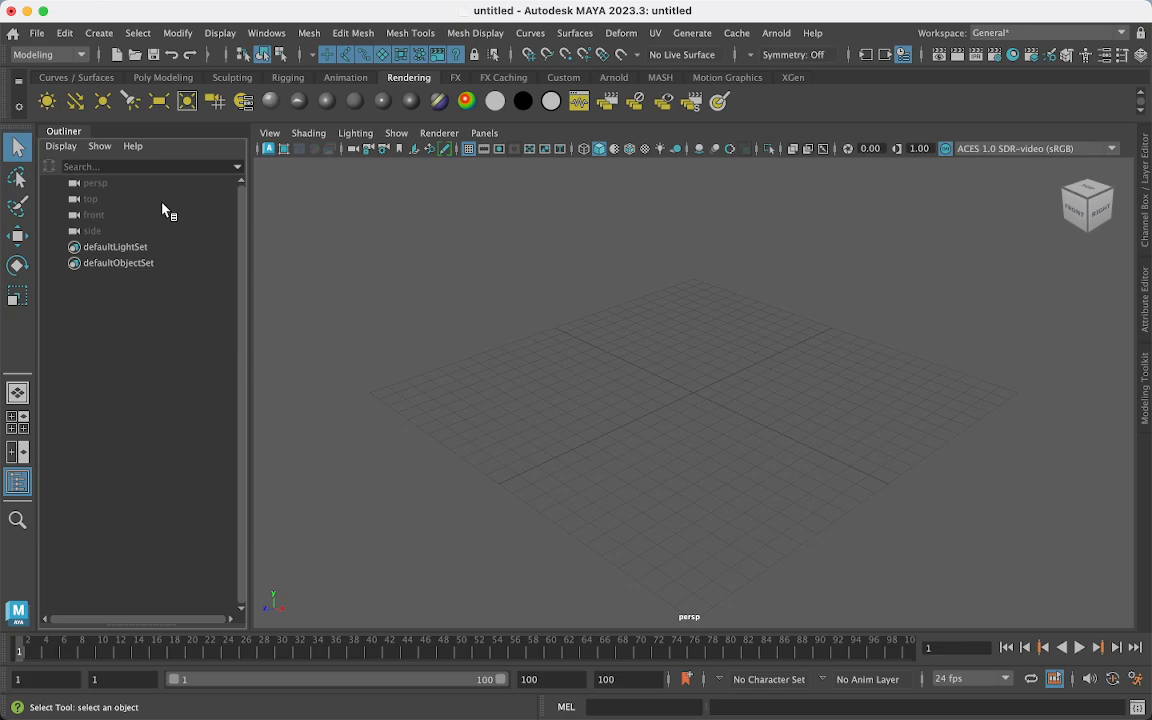
# - Start a new project in the Project Window, then abandon that first attempt
pyautogui.click(33, 35)
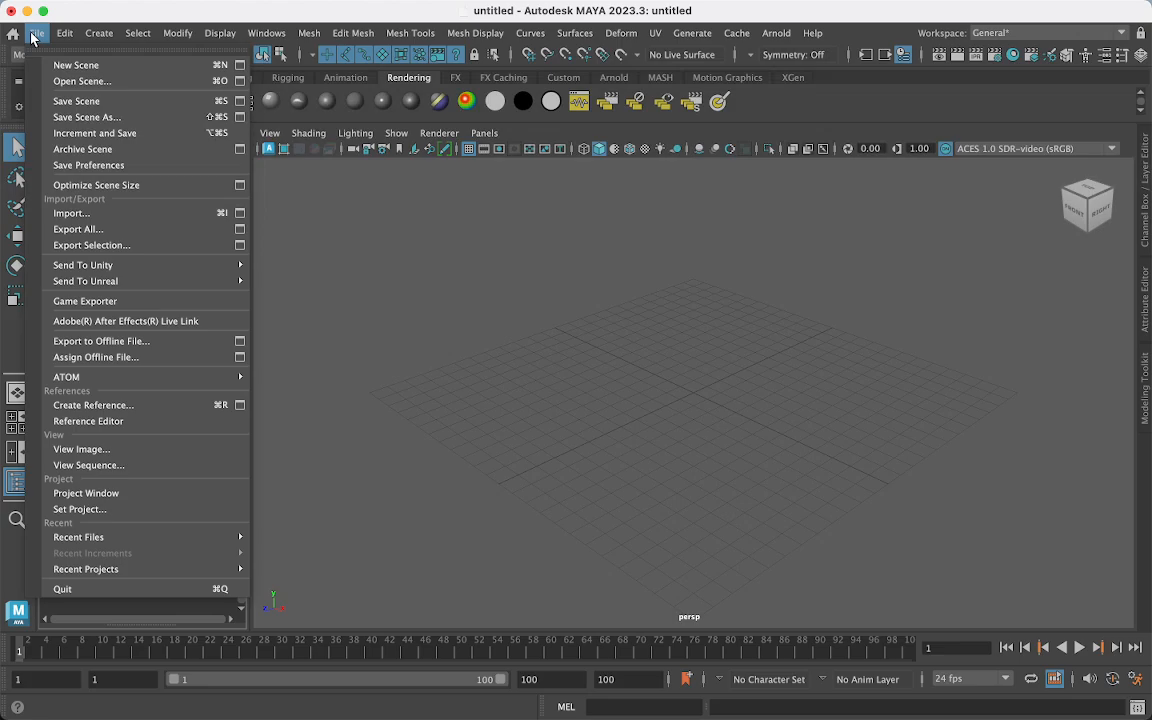
pyautogui.click(224, 494)
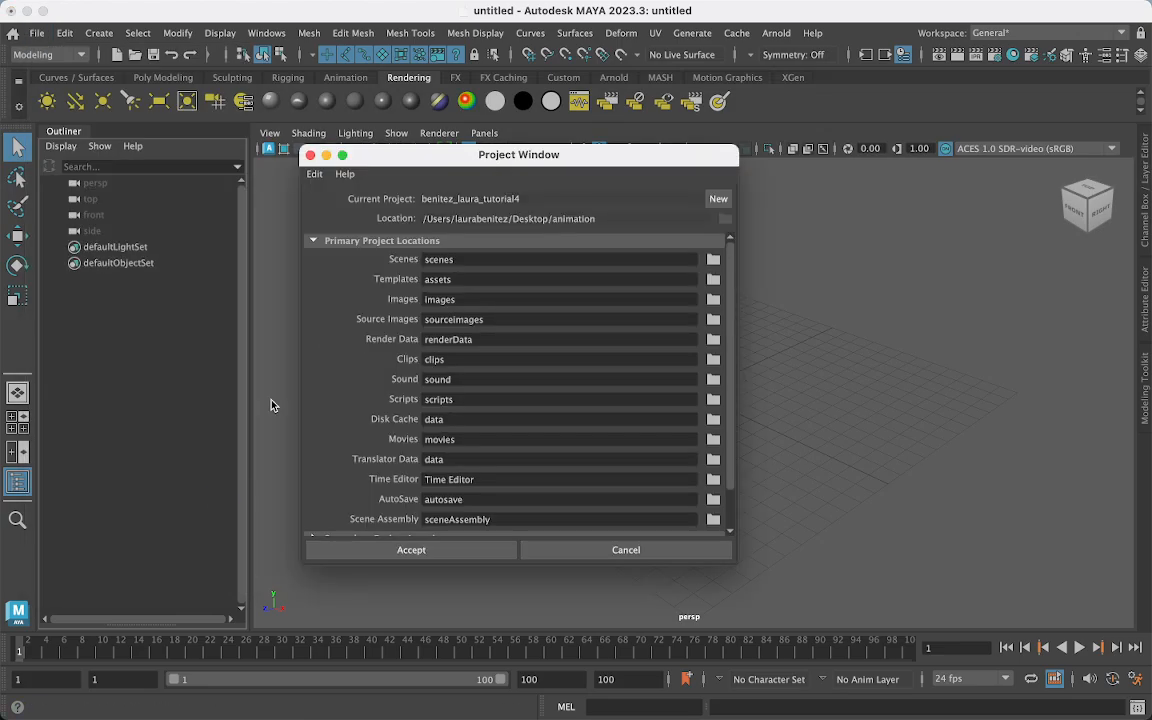
pyautogui.click(719, 199)
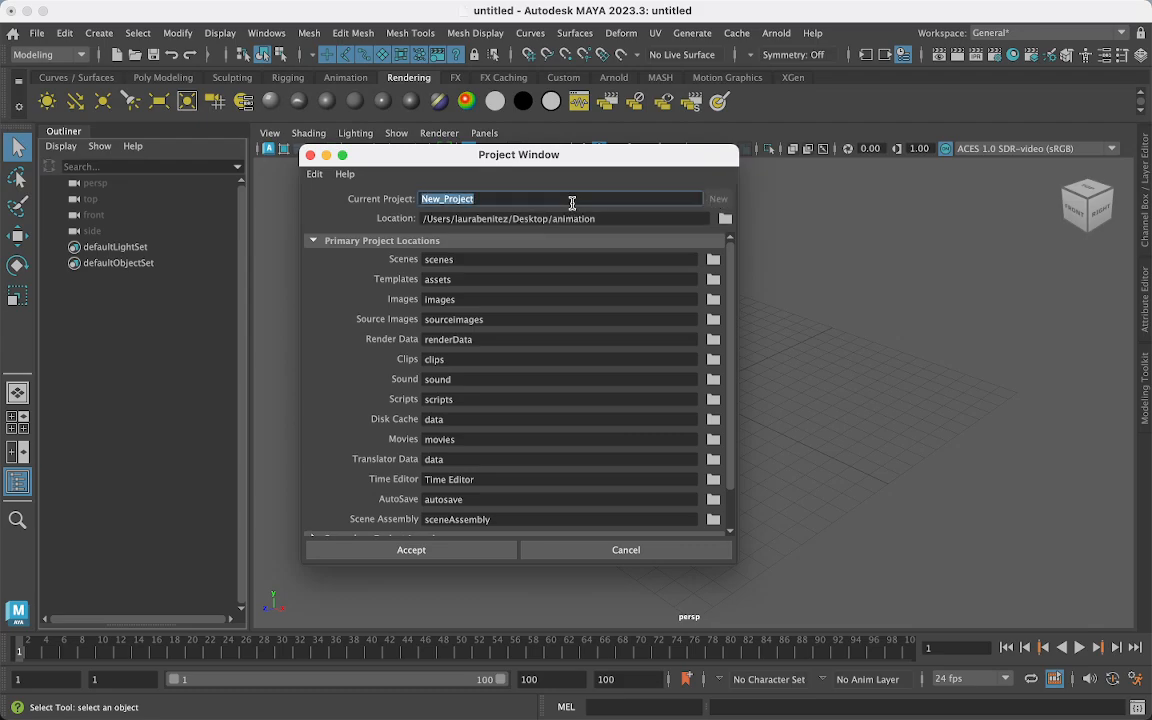
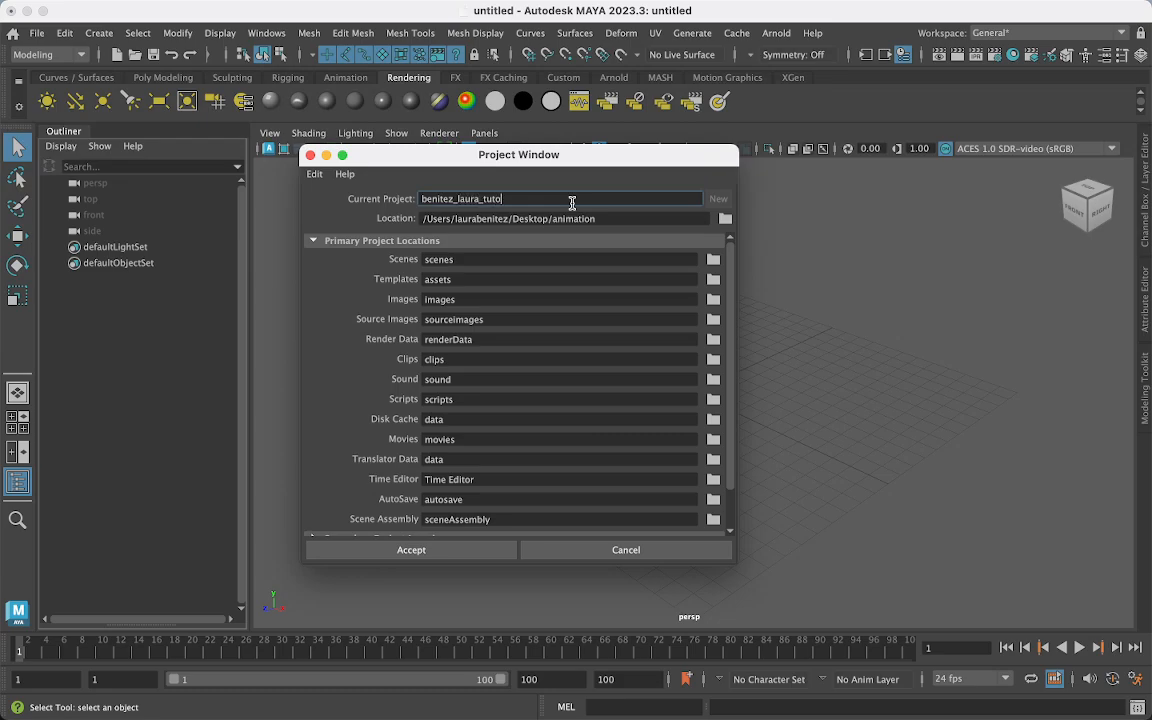
pyautogui.write('rial5')
pyautogui.click(725, 218)
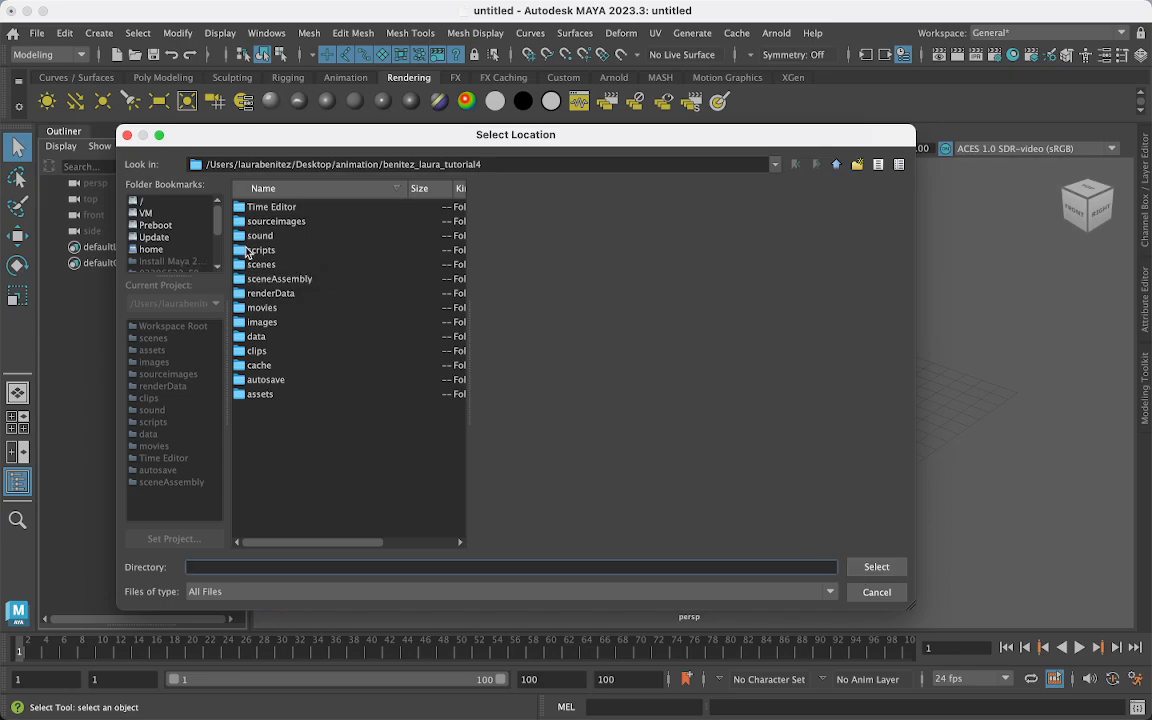
pyautogui.click(872, 594)
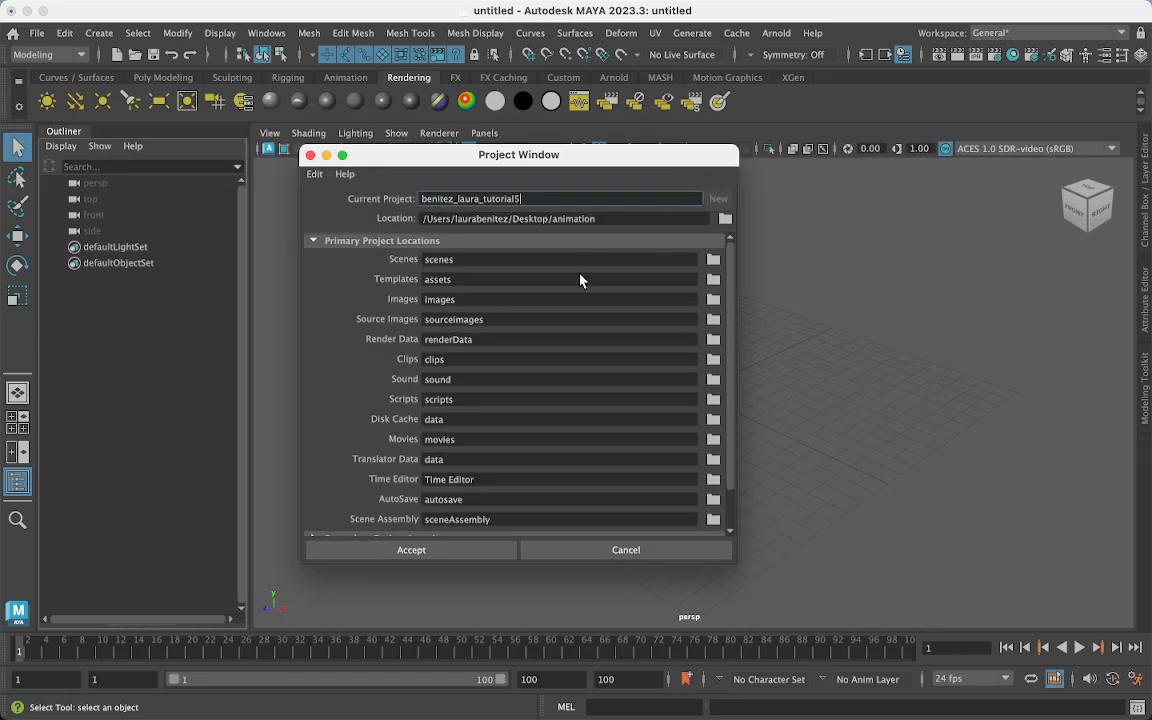
pyautogui.click(558, 548)
# - Start a new project again and name it after the student plus 'tutorial5'
pyautogui.click(42, 34)
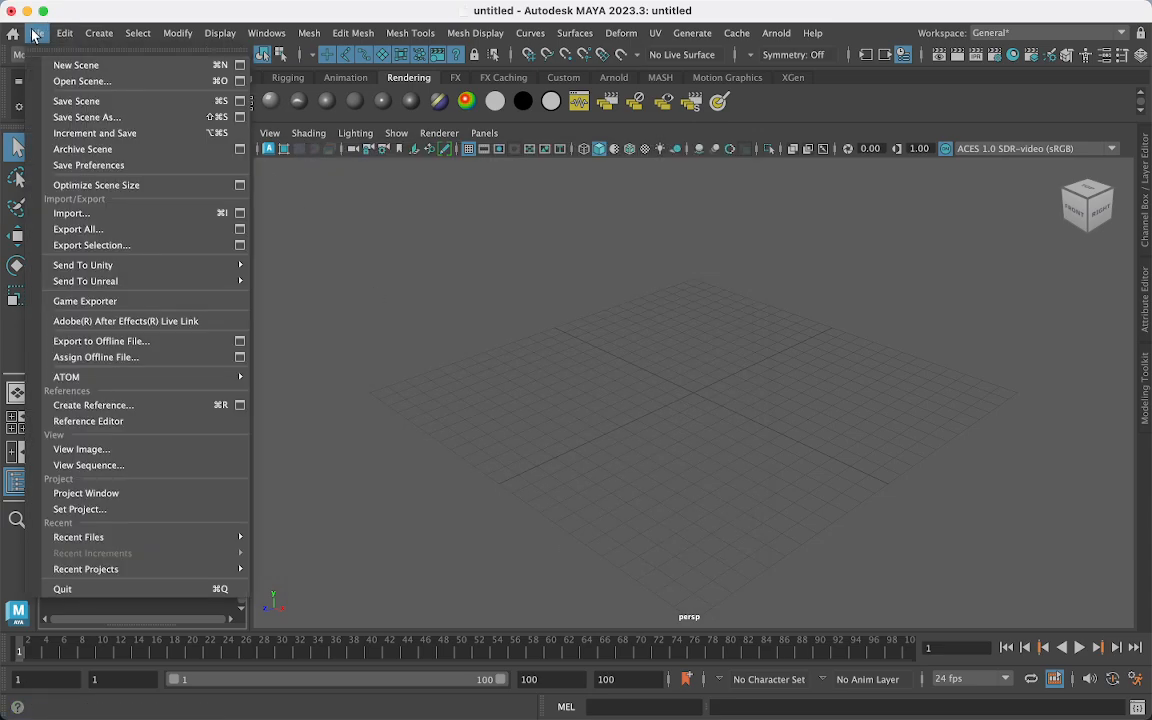
pyautogui.click(160, 494)
pyautogui.click(719, 200)
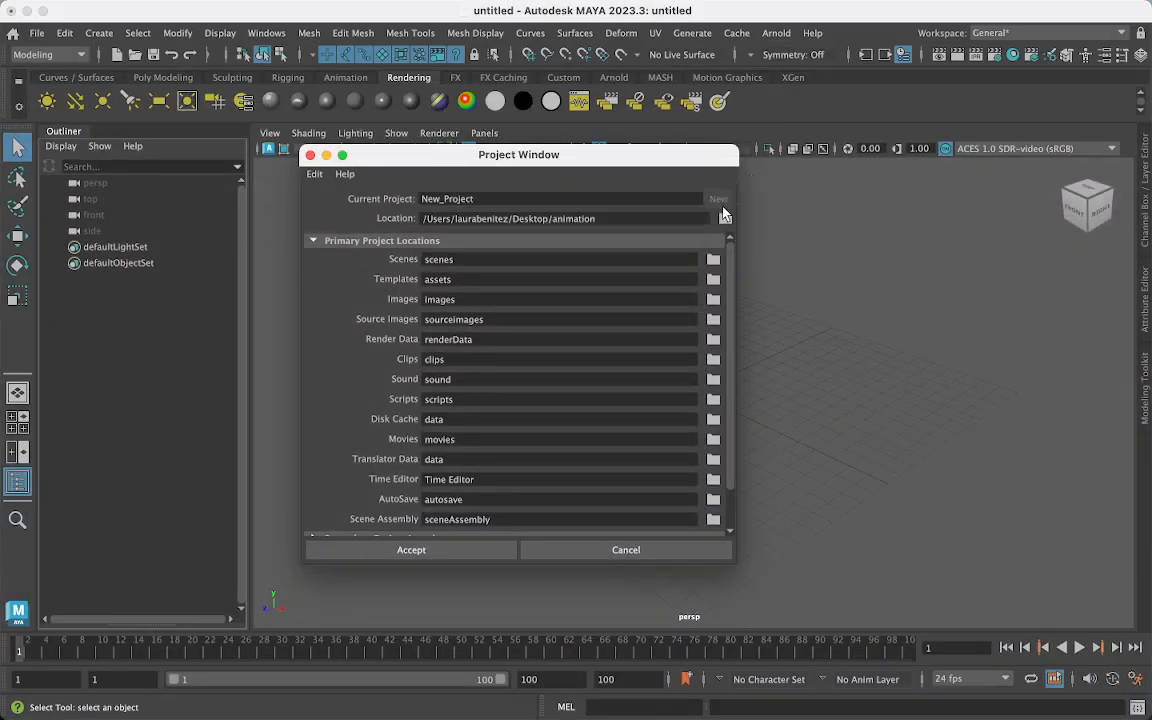
pyautogui.doubleClick(491, 198)
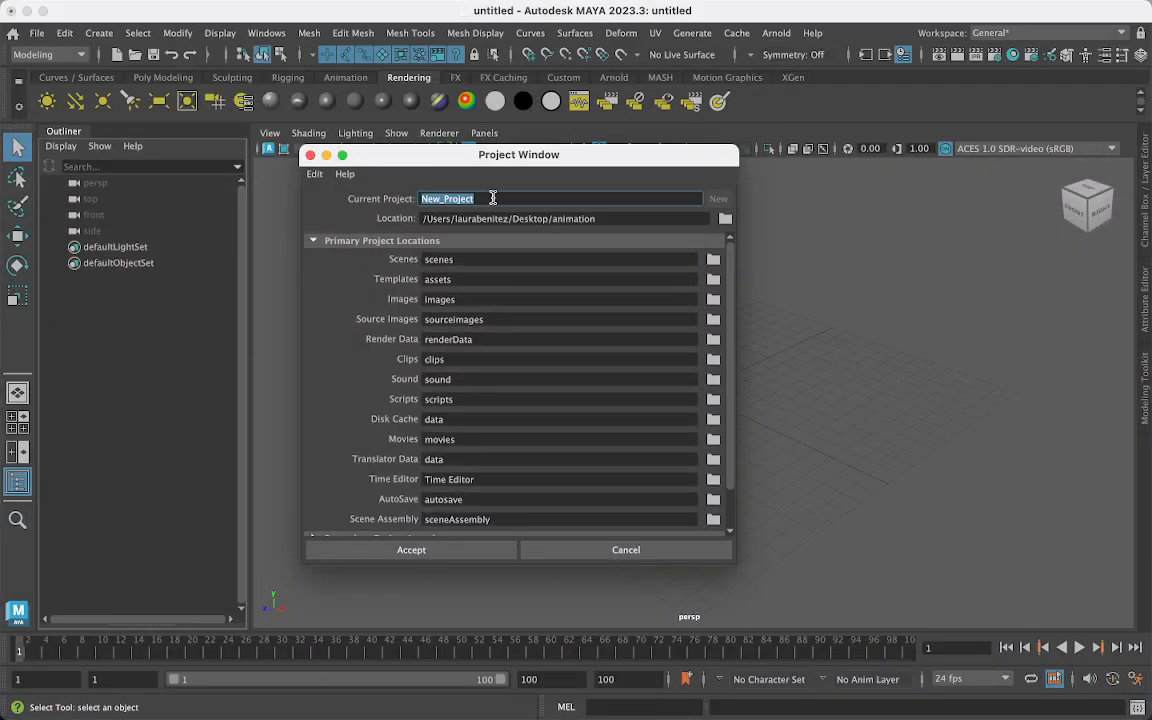
# - Set the project location to the user's Desktop folder and accept the new project
pyautogui.click(727, 220)
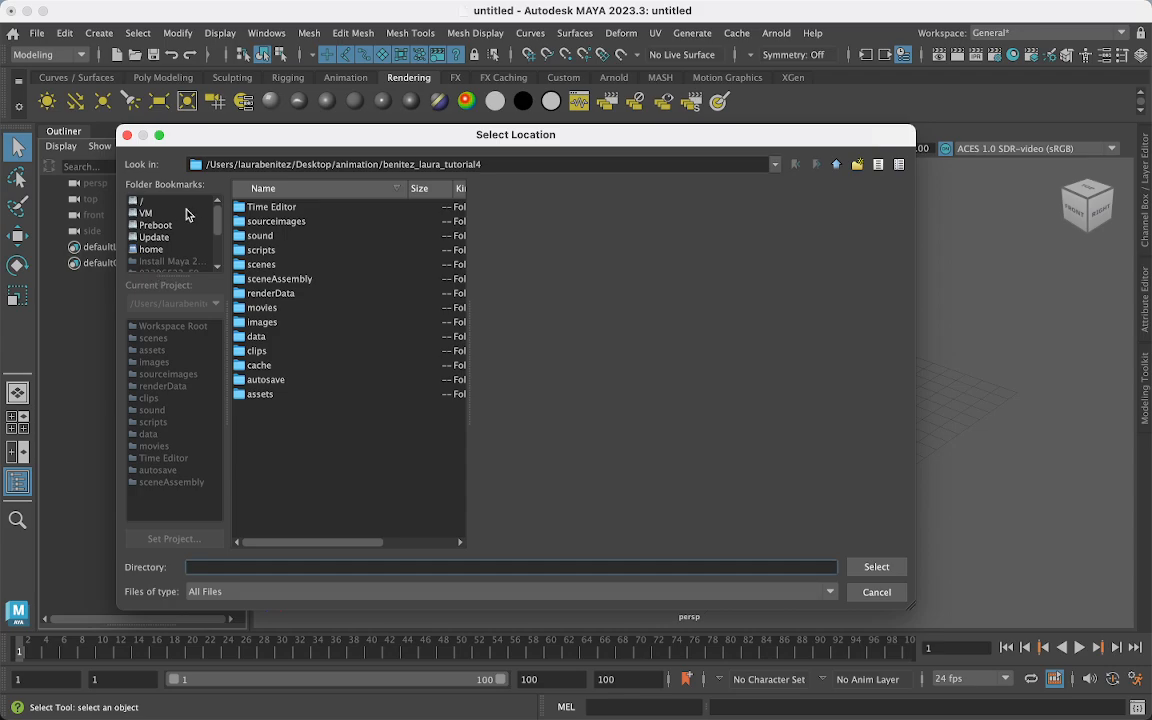
pyautogui.click(145, 203)
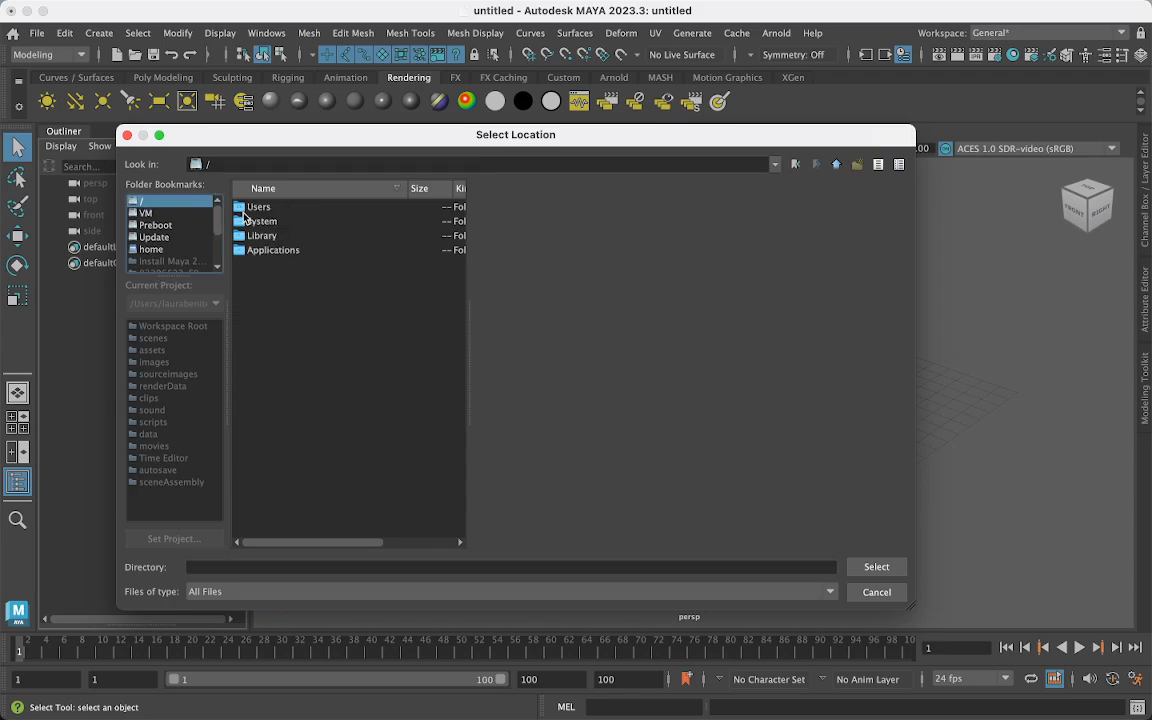
pyautogui.click(258, 221)
pyautogui.doubleClick(264, 208)
pyautogui.click(267, 222)
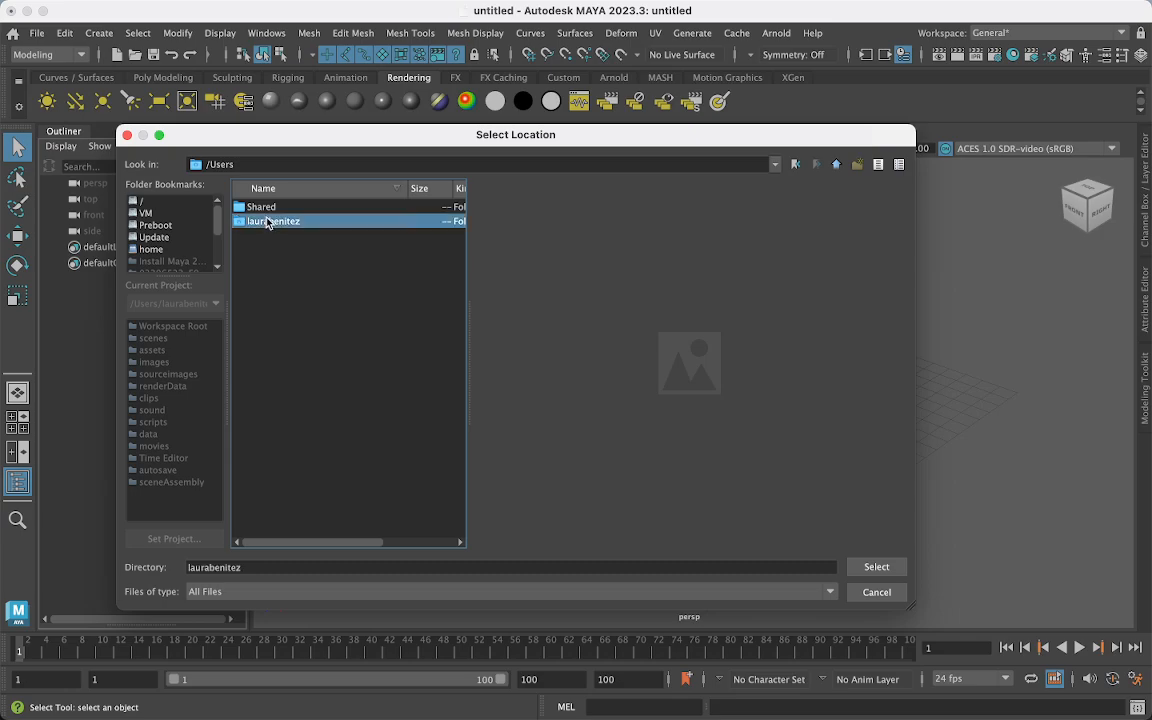
pyautogui.doubleClick(267, 224)
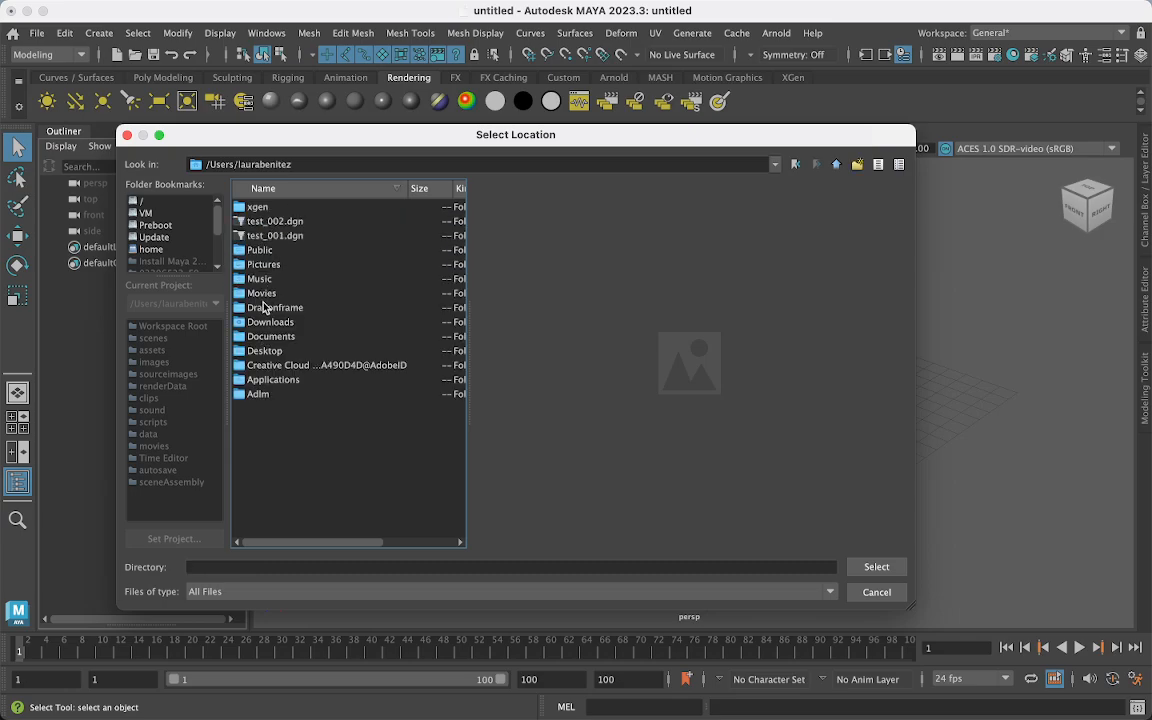
pyautogui.click(262, 351)
pyautogui.doubleClick(262, 351)
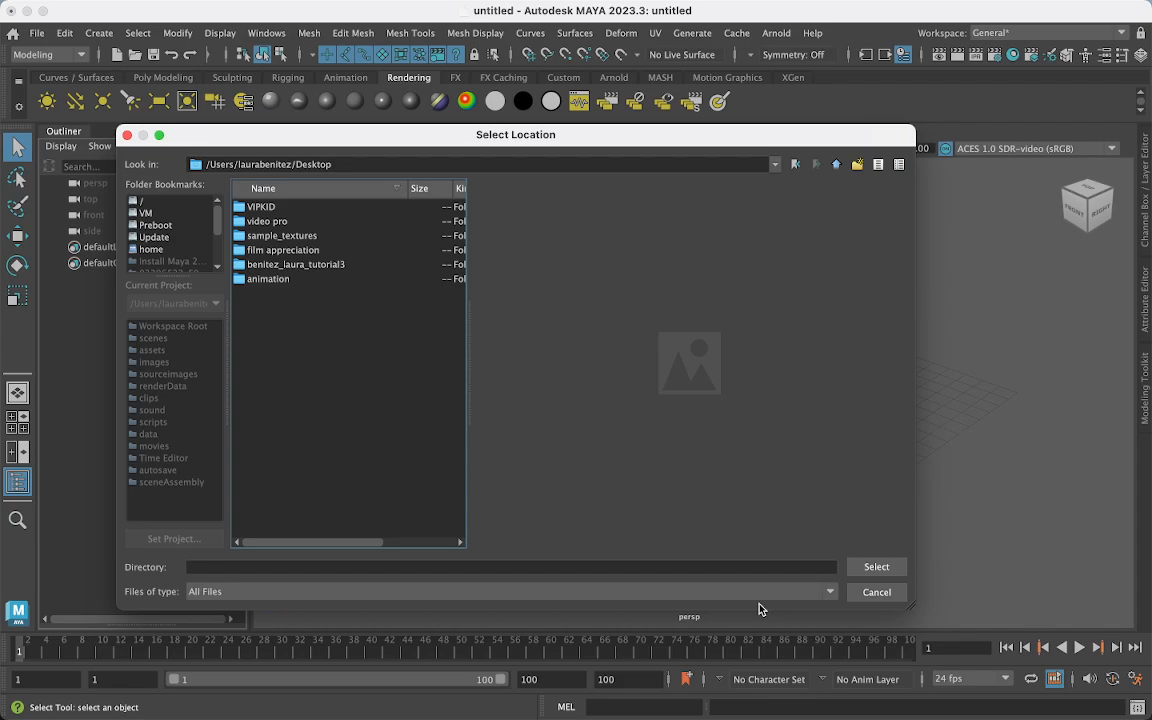
pyautogui.click(876, 566)
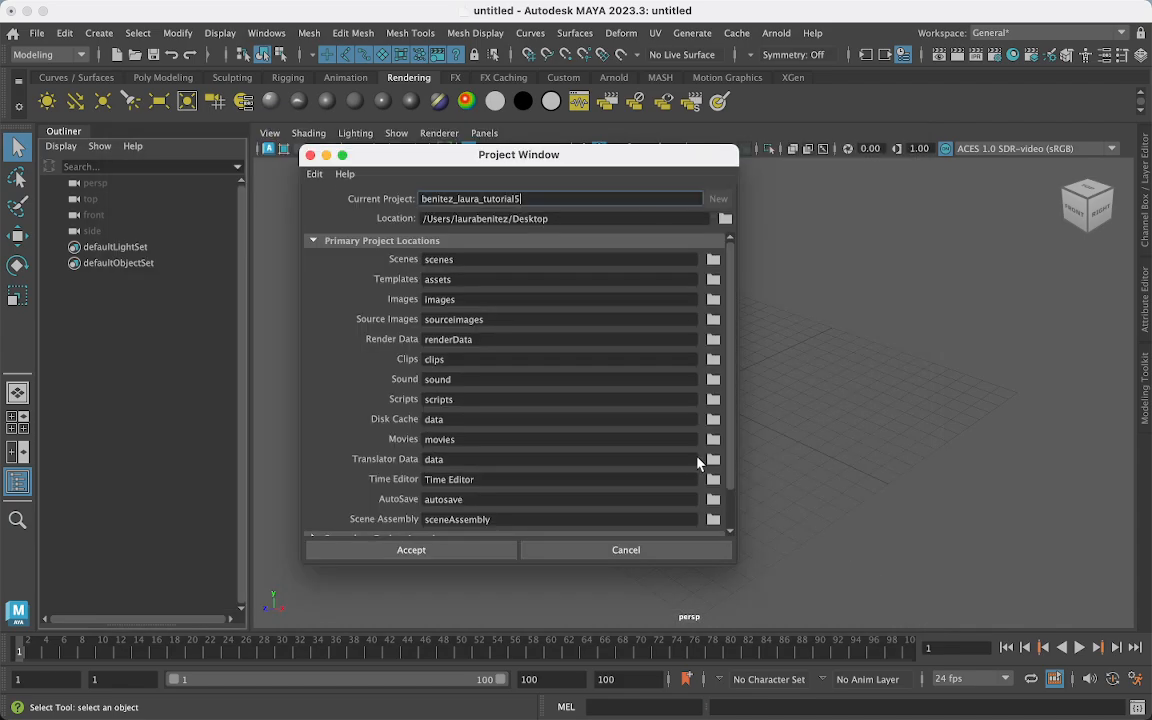
pyautogui.click(412, 550)
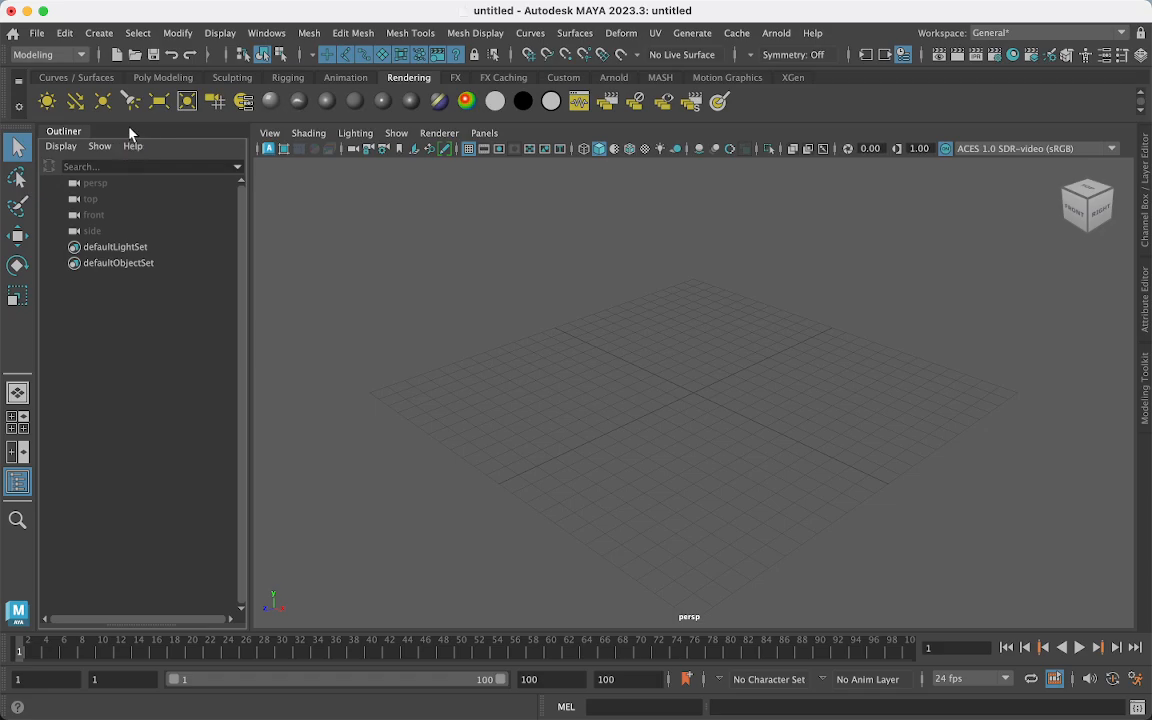
# - Create pSphere1 from the Poly Modeling shelf and frame it close up in the perspective view
pyautogui.click(153, 78)
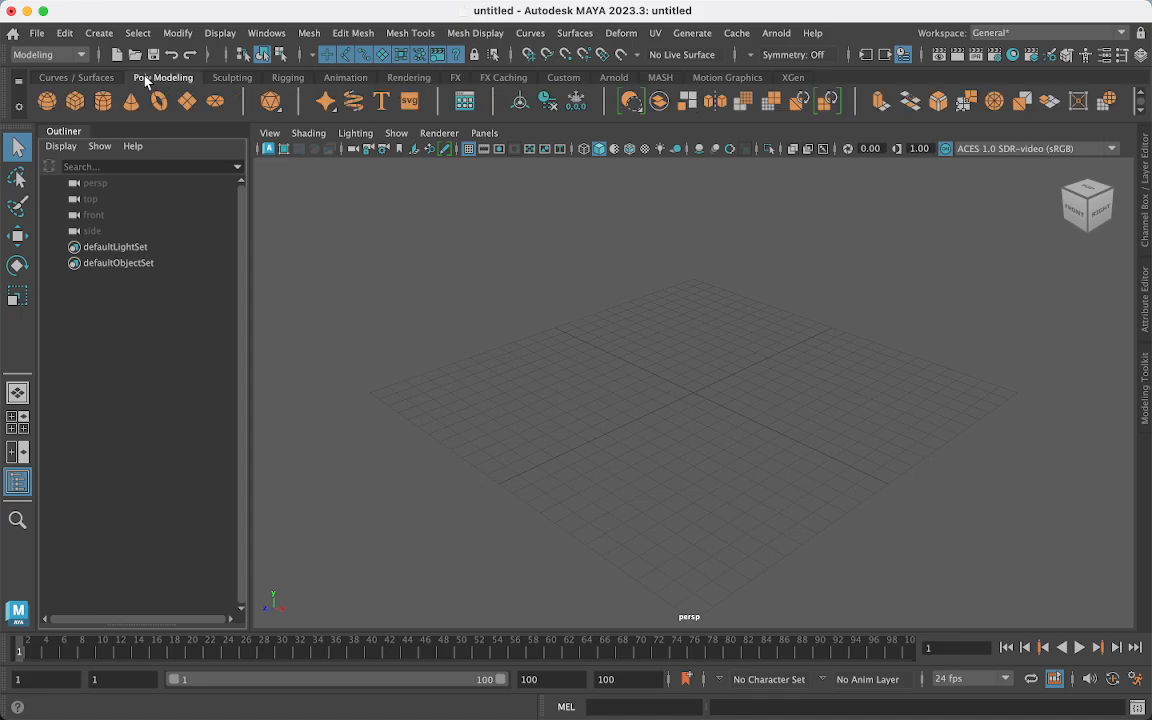
pyautogui.click(47, 101)
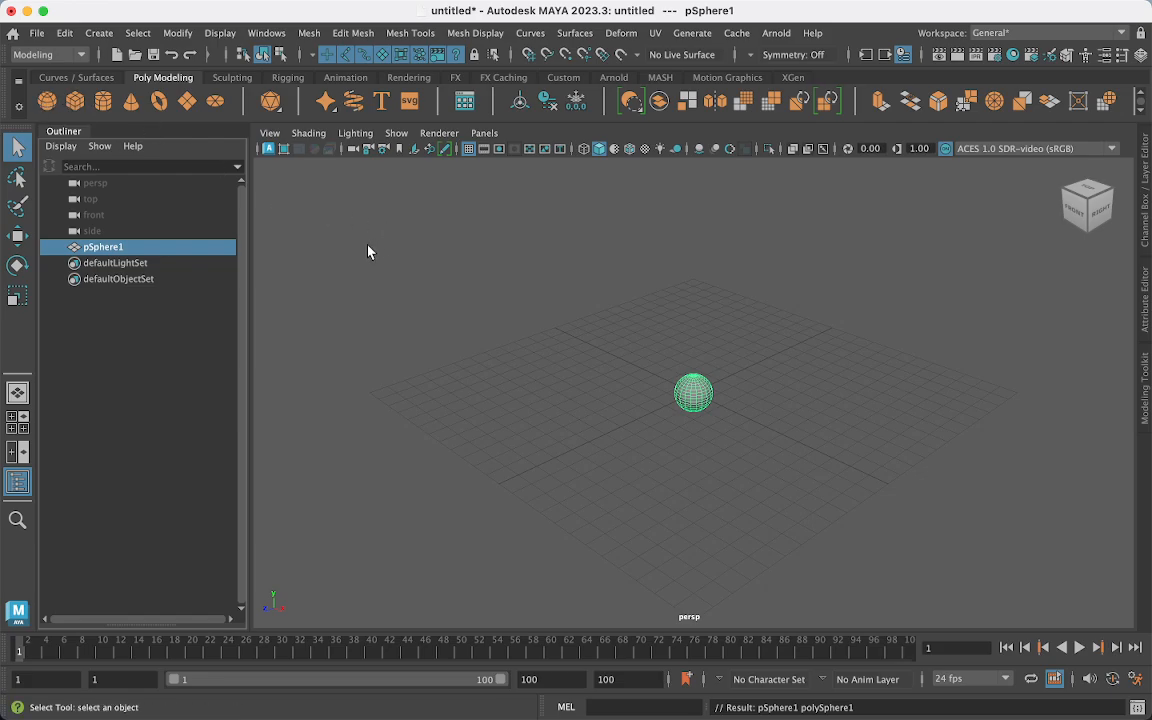
pyautogui.keyDown('alt'); pyautogui.moveTo(597, 440); pyautogui.dragTo(575, 432); pyautogui.keyUp('alt')
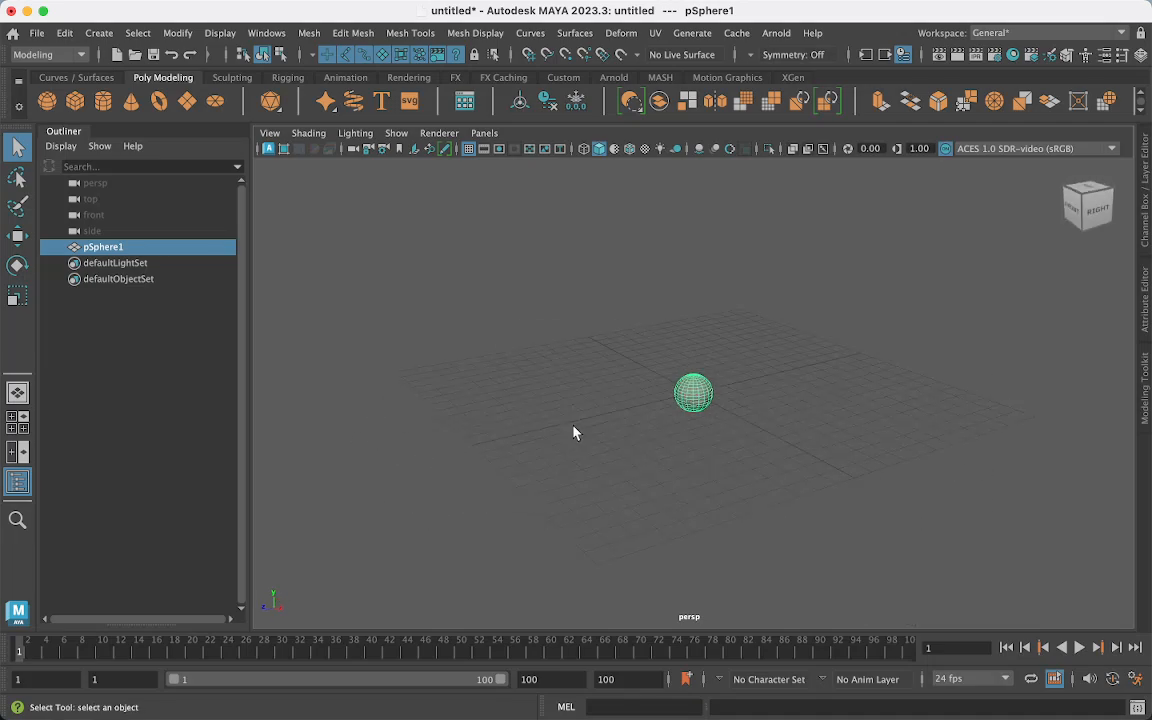
pyautogui.keyDown('alt'); pyautogui.moveTo(697, 418); pyautogui.dragTo(745, 453); pyautogui.keyUp('alt')
pyautogui.press('f')
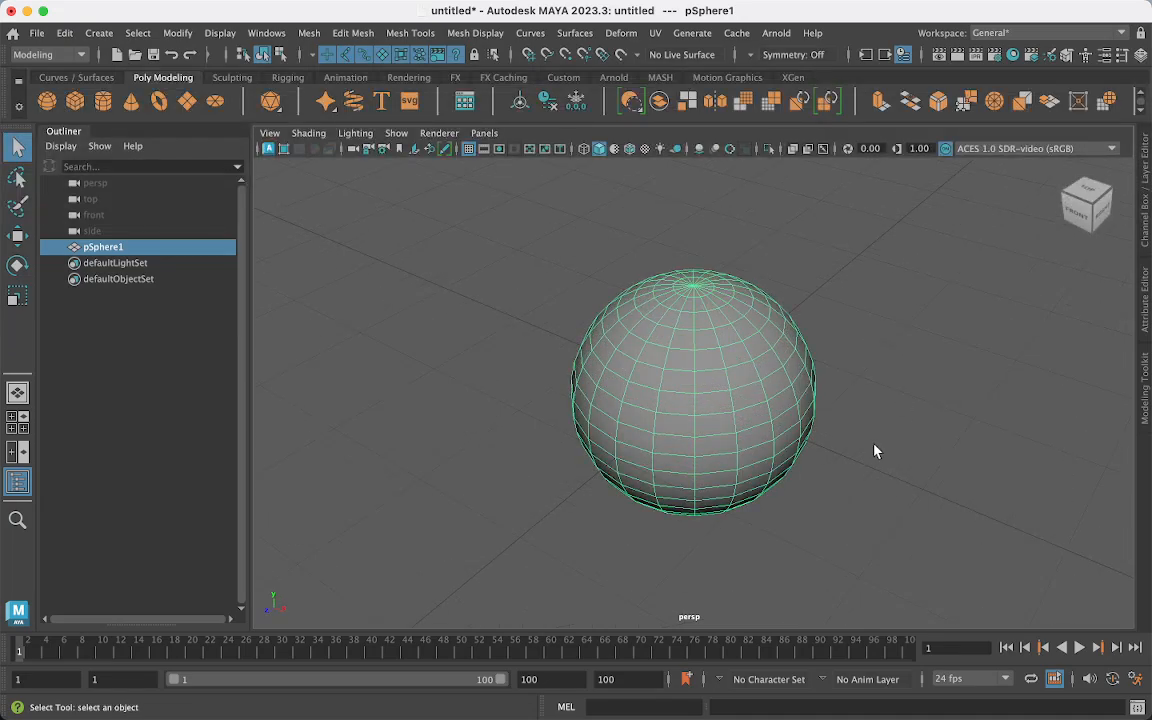
pyautogui.scroll(-3, 874, 451)
pyautogui.scroll(4, 874, 451)
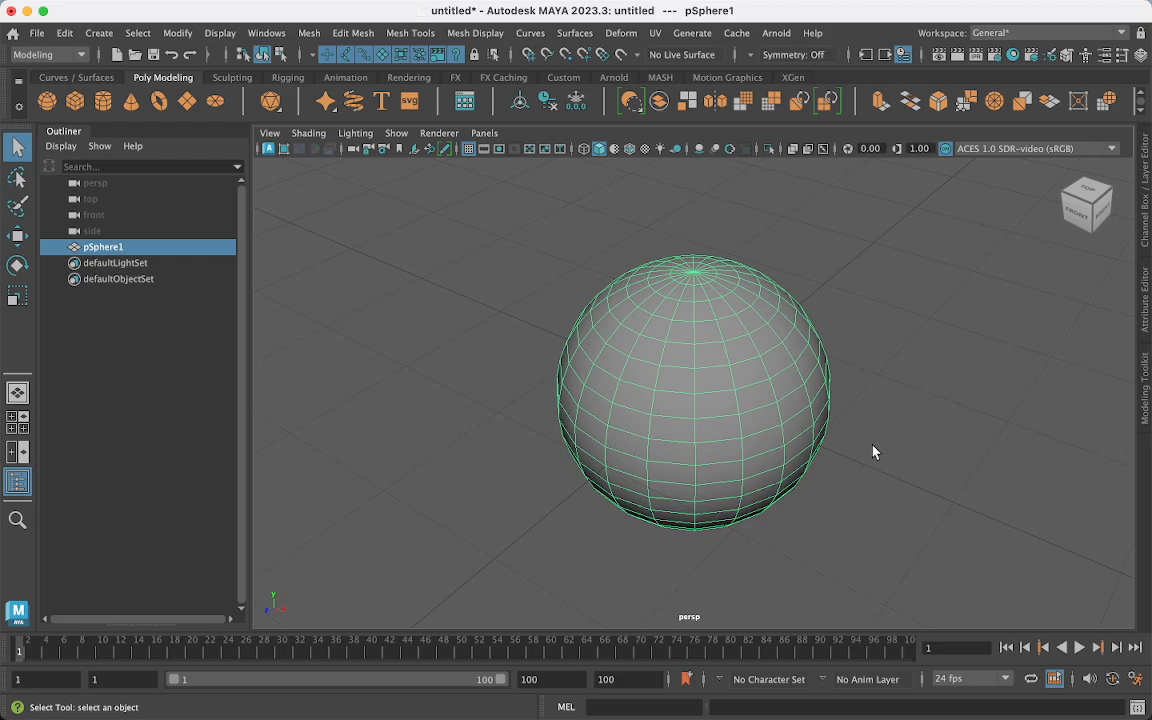
pyautogui.scroll(5, 872, 452)
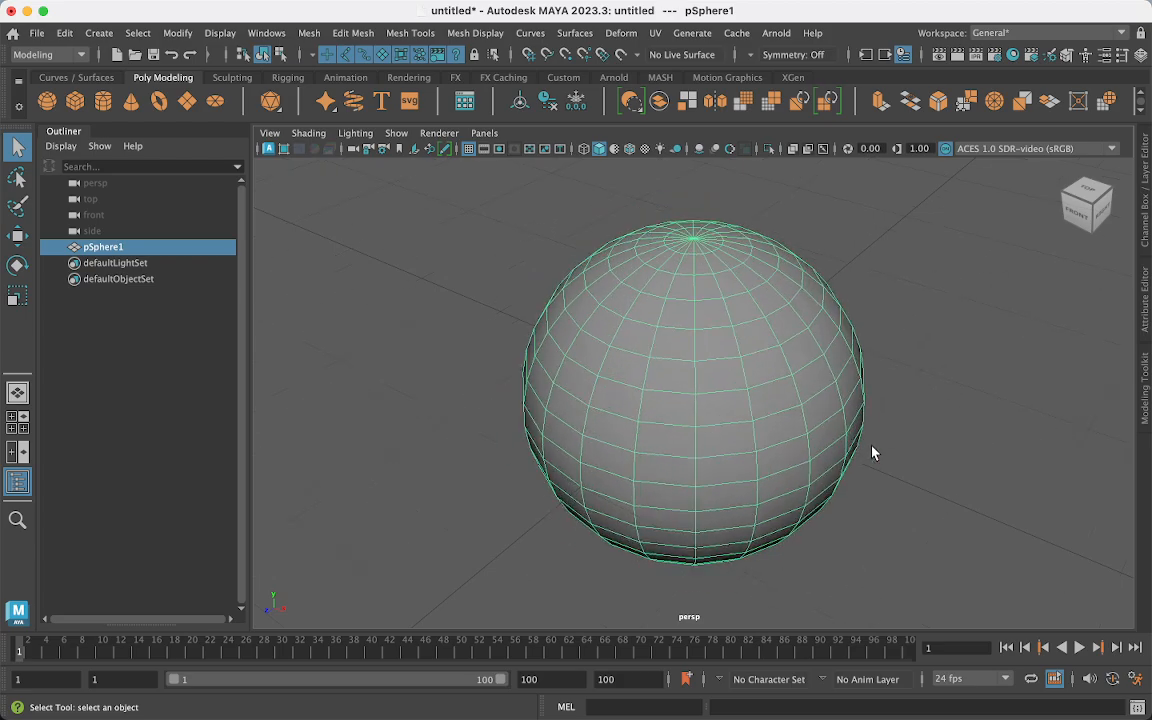
pyautogui.scroll(-6, 872, 452)
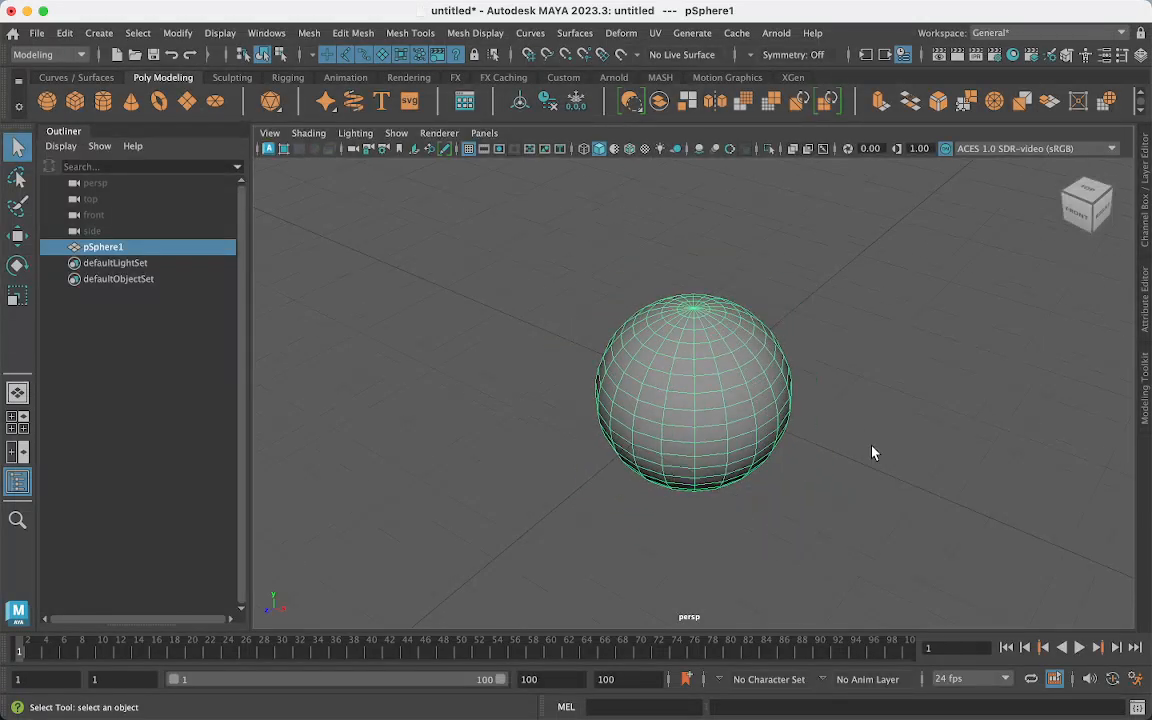
pyautogui.scroll(3, 872, 453)
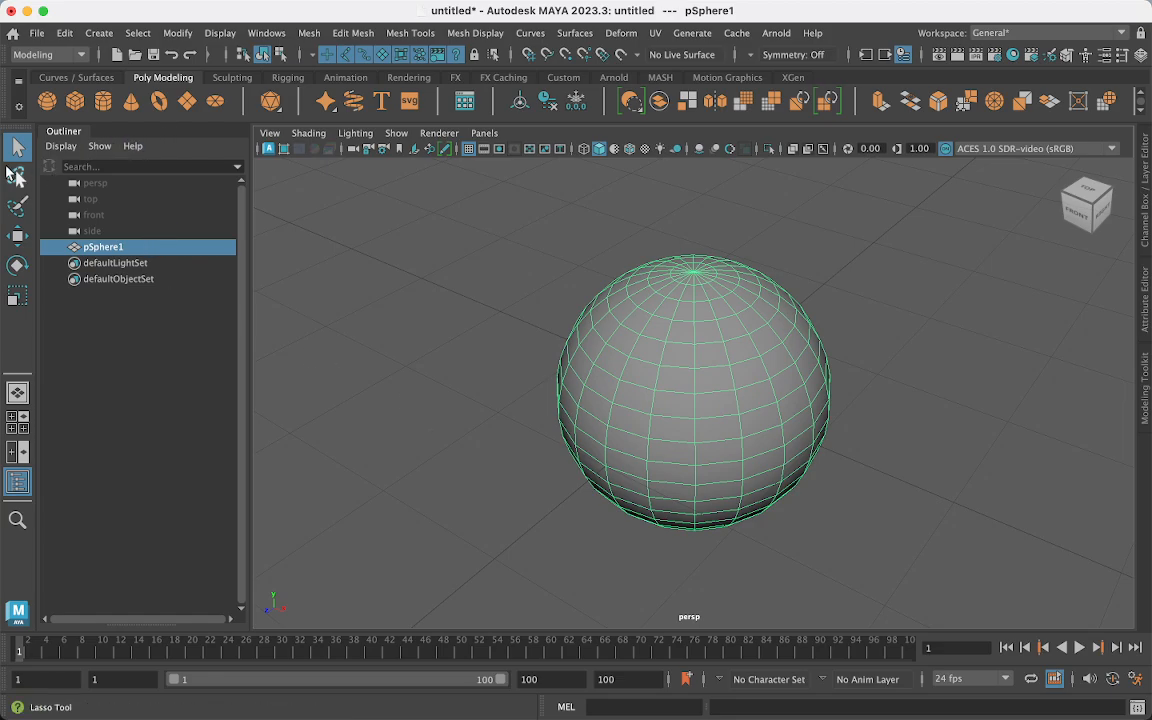
# - Handwrite 'Parent' with Blue Pencil, then erase it
pyautogui.click(446, 149)
pyautogui.moveTo(304, 206); pyautogui.dragTo(308, 257)
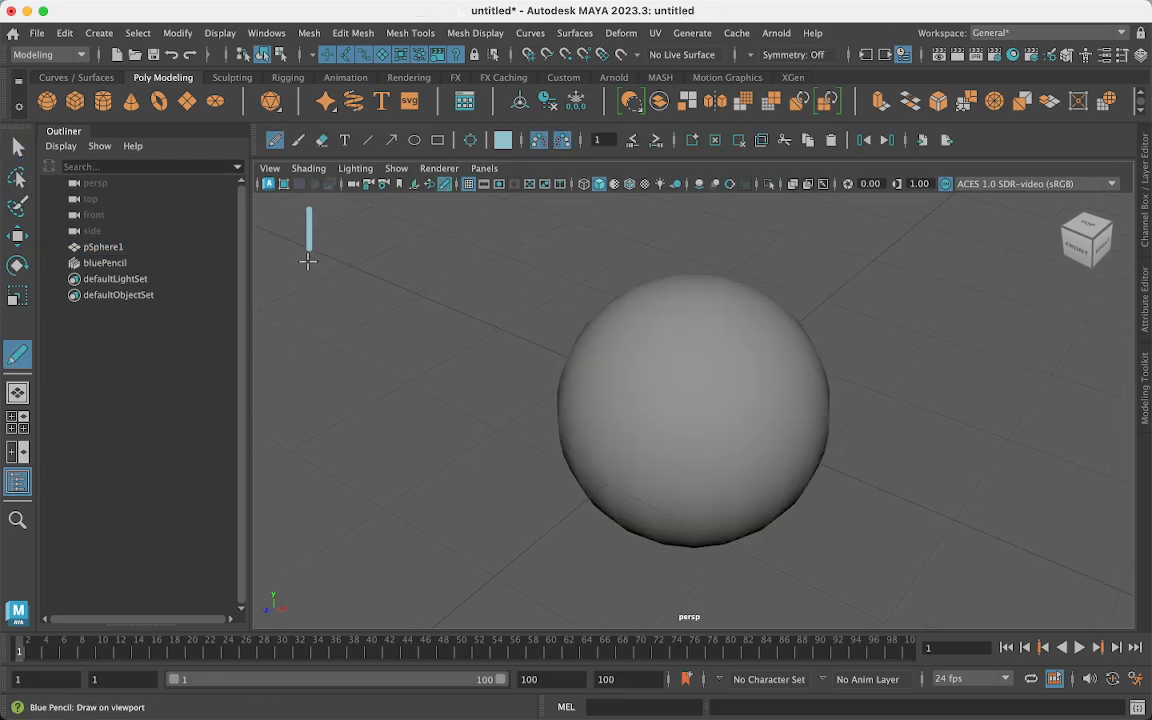
pyautogui.moveTo(310, 207)
pyautogui.mouseDown()
pyautogui.moveTo(312, 232)
pyautogui.moveTo(374, 244)
pyautogui.moveTo(402, 228)
pyautogui.moveTo(442, 241)
pyautogui.mouseUp()
pyautogui.moveTo(452, 224); pyautogui.dragTo(473, 234)
pyautogui.moveTo(494, 210)
pyautogui.mouseDown()
pyautogui.moveTo(490, 232)
pyautogui.moveTo(516, 216)
pyautogui.mouseUp()
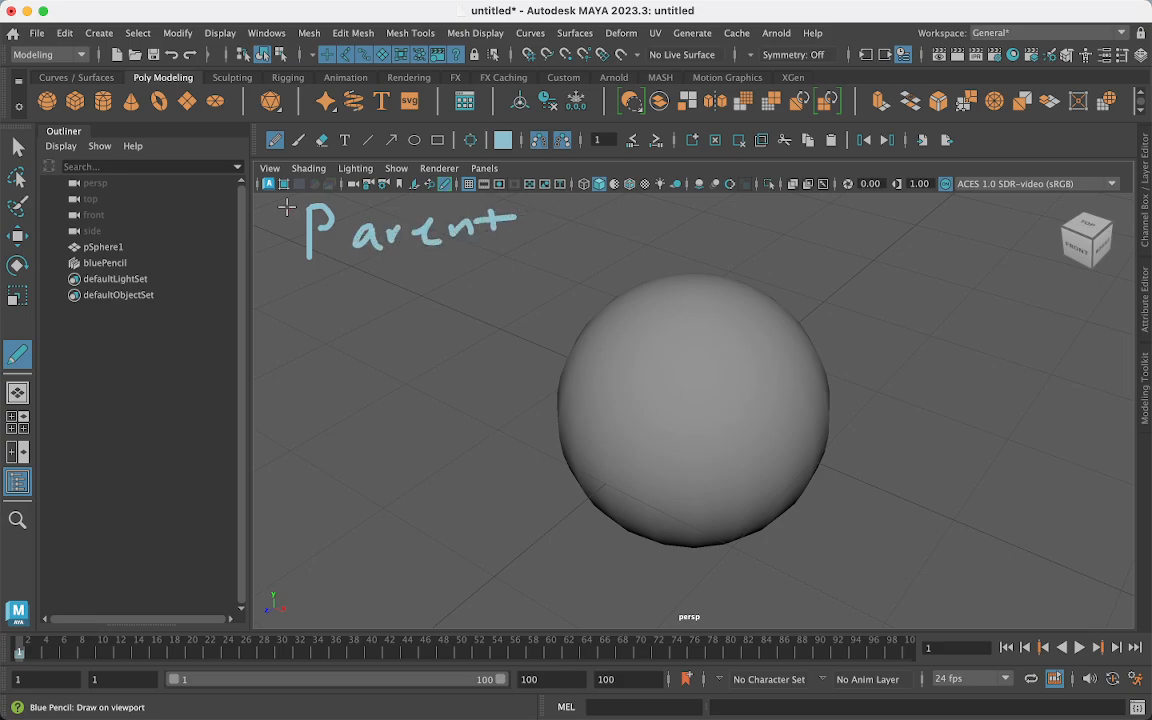
pyautogui.click(737, 143)
# - Add text labels 'parent' and 'child', then draw an arrow from 'child' onto the sphere
pyautogui.click(345, 140)
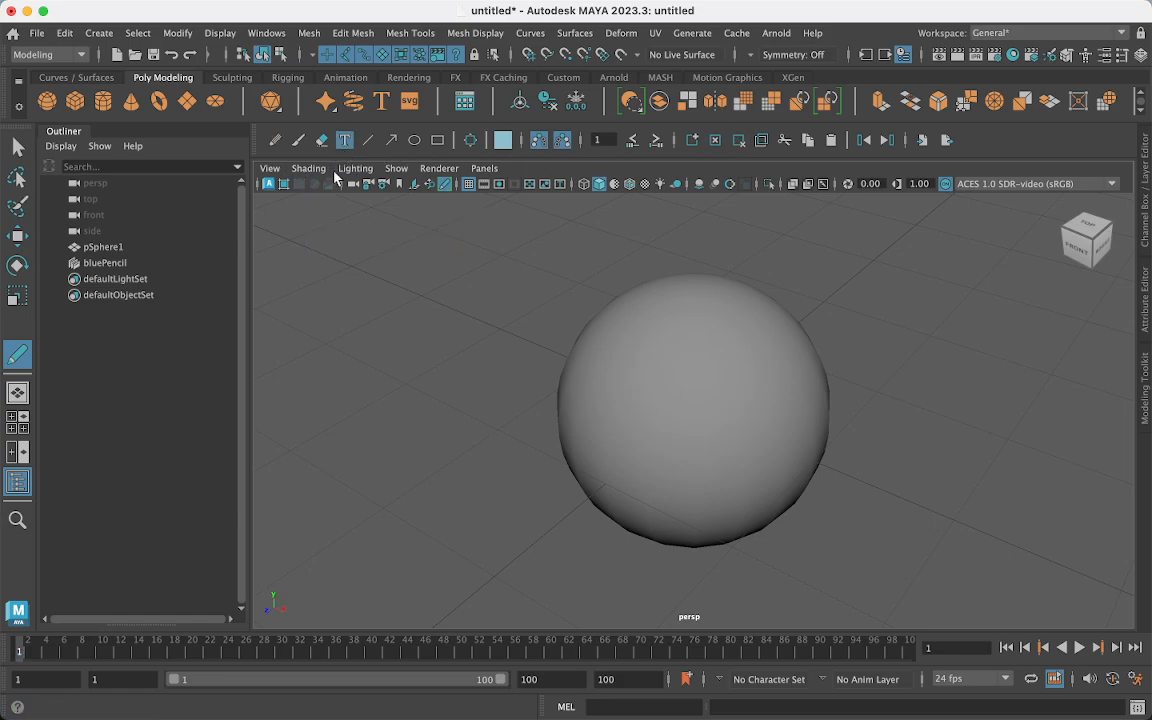
pyautogui.click(329, 236)
pyautogui.write('parent')
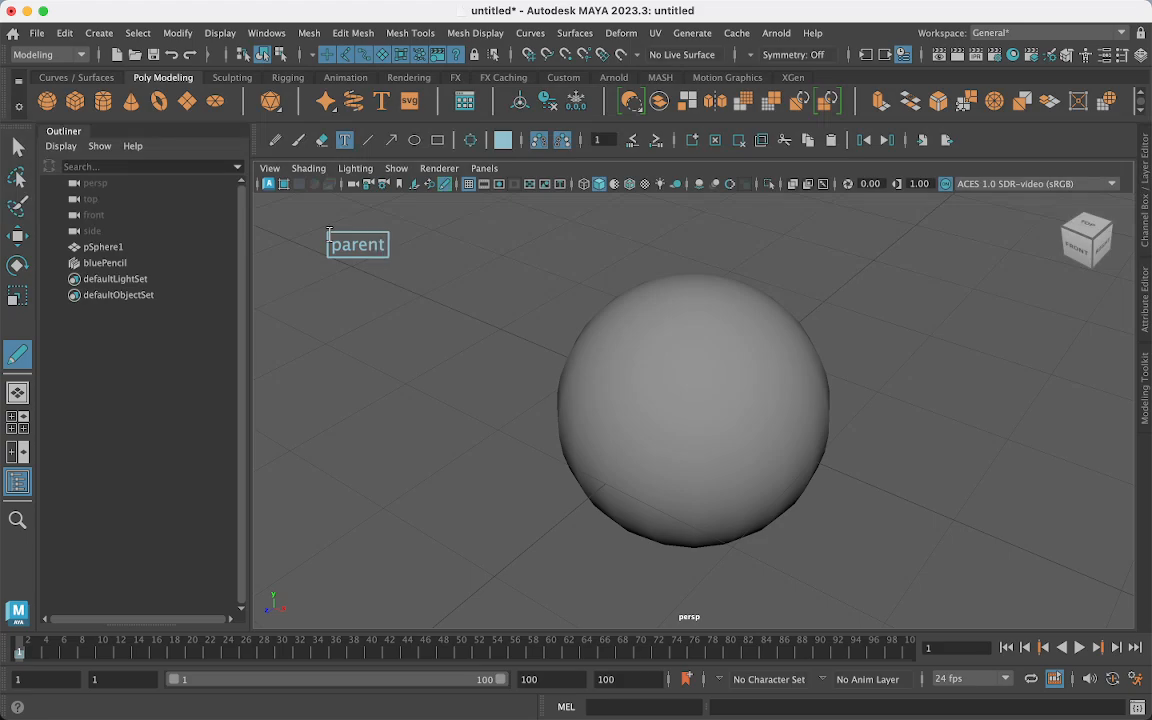
pyautogui.click(614, 250)
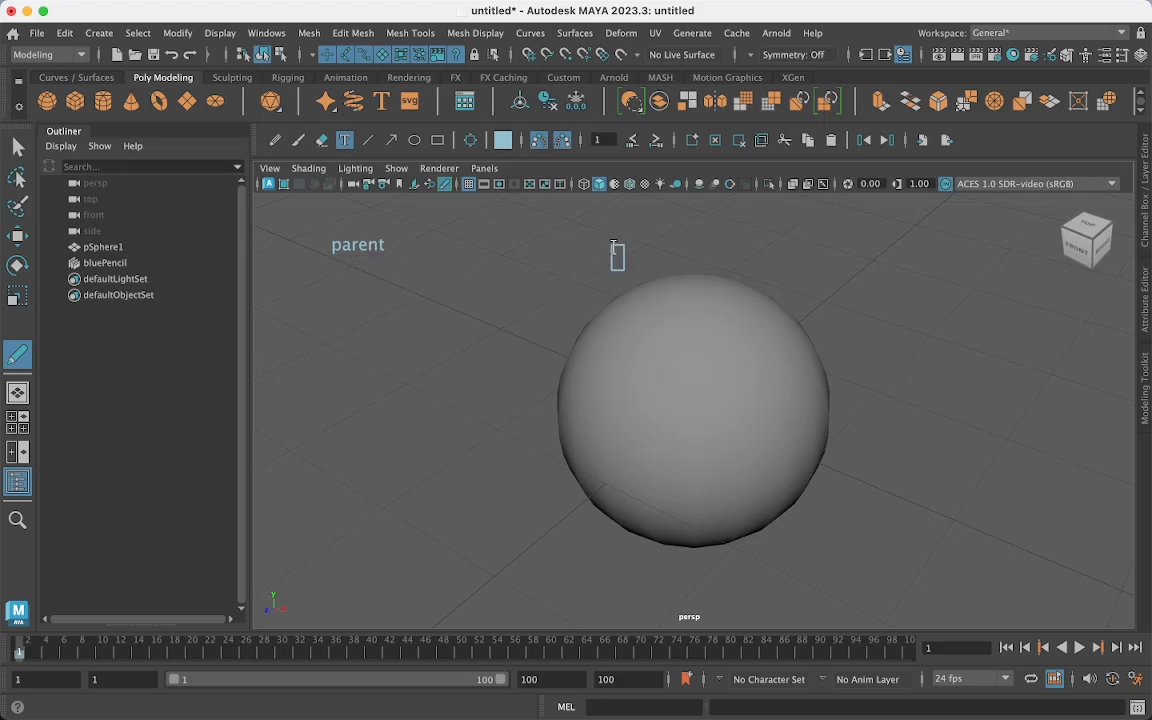
pyautogui.write('childe')
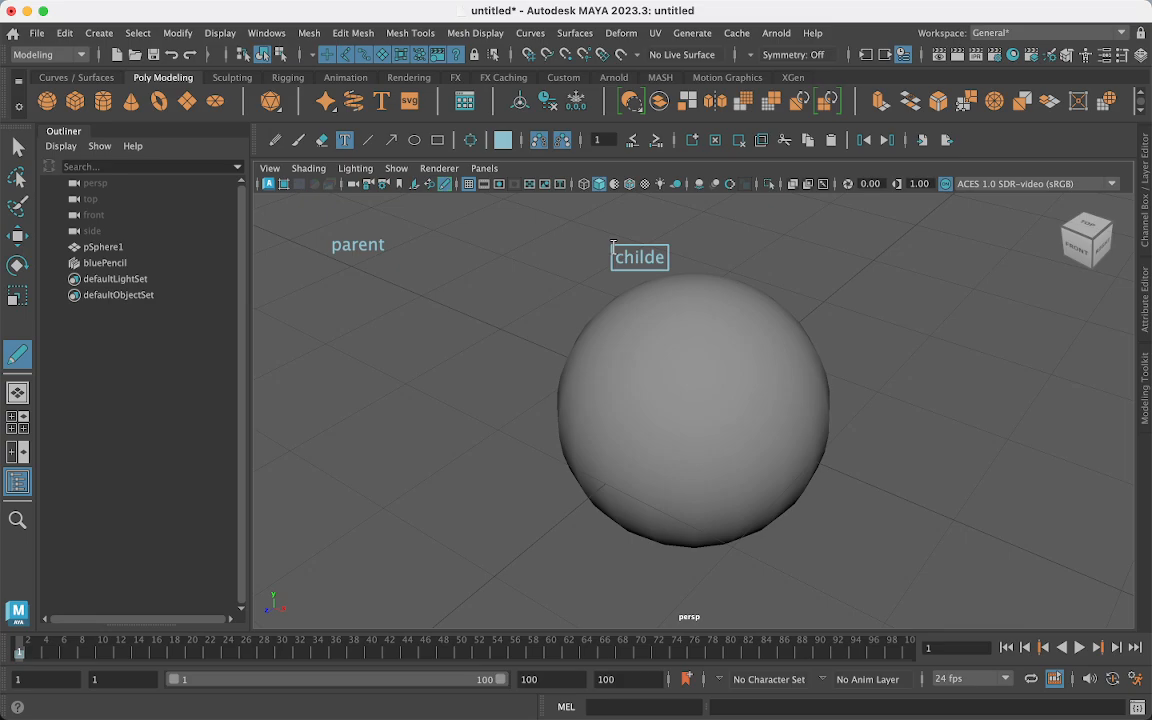
pyautogui.press('BackSpace')
pyautogui.click(275, 140)
pyautogui.moveTo(635, 267)
pyautogui.mouseDown()
pyautogui.moveTo(631, 378)
pyautogui.moveTo(645, 400)
pyautogui.moveTo(667, 384)
pyautogui.mouseUp()
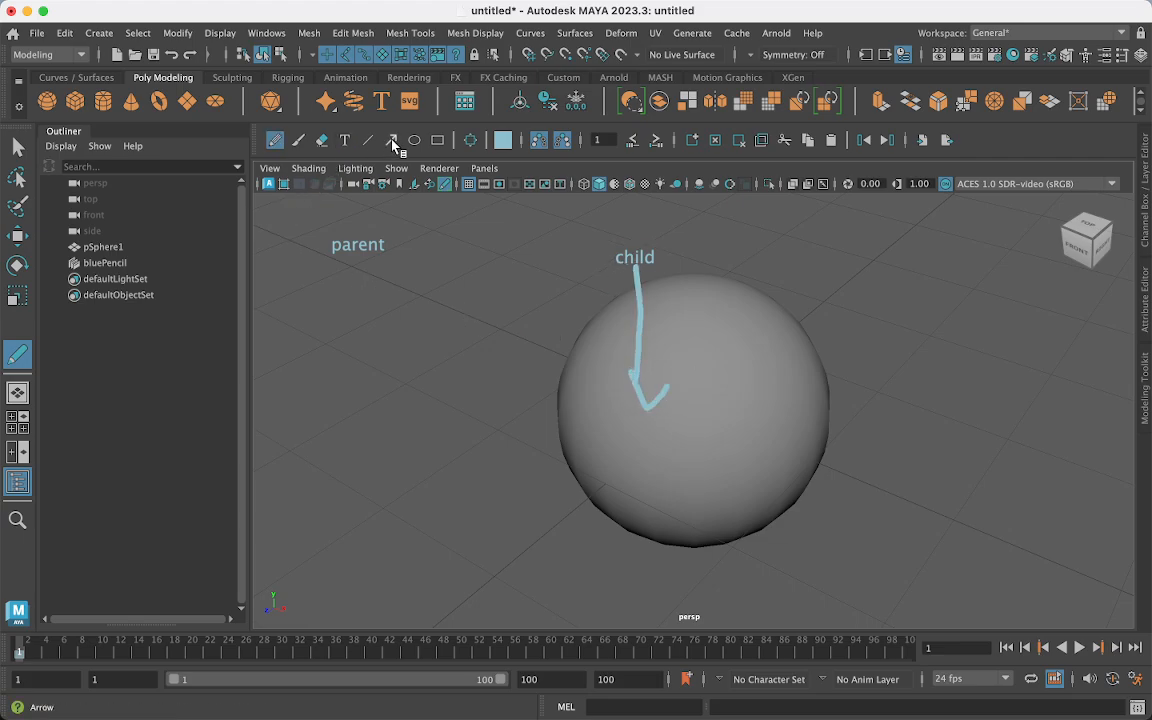
# - Create a NURBS circle from the Curves/Surfaces shelf and scale it up around the sphere
pyautogui.click(72, 76)
pyautogui.click(47, 110)
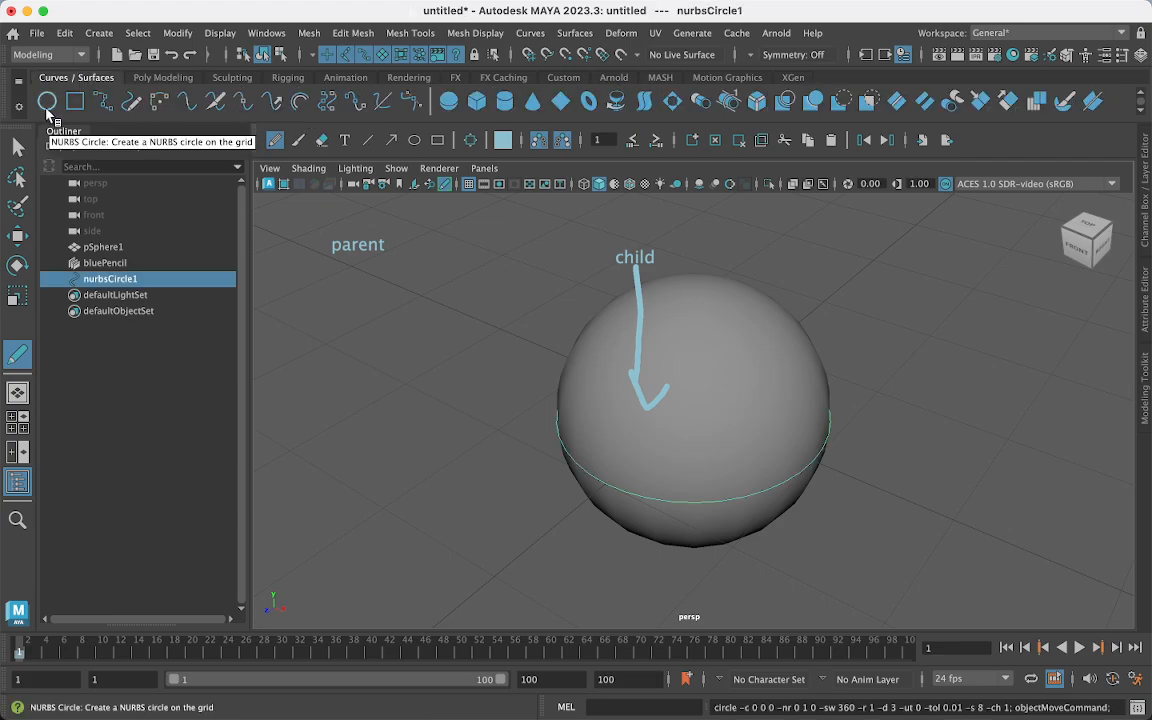
pyautogui.press('r')
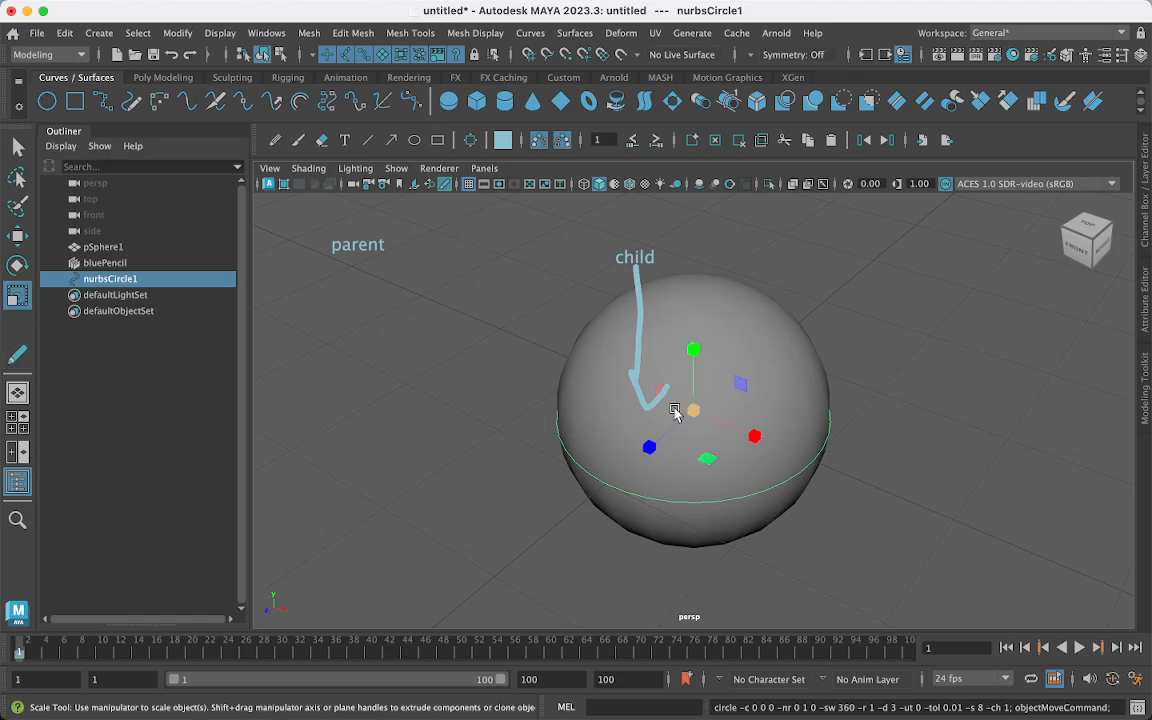
pyautogui.moveTo(695, 413); pyautogui.dragTo(793, 470)
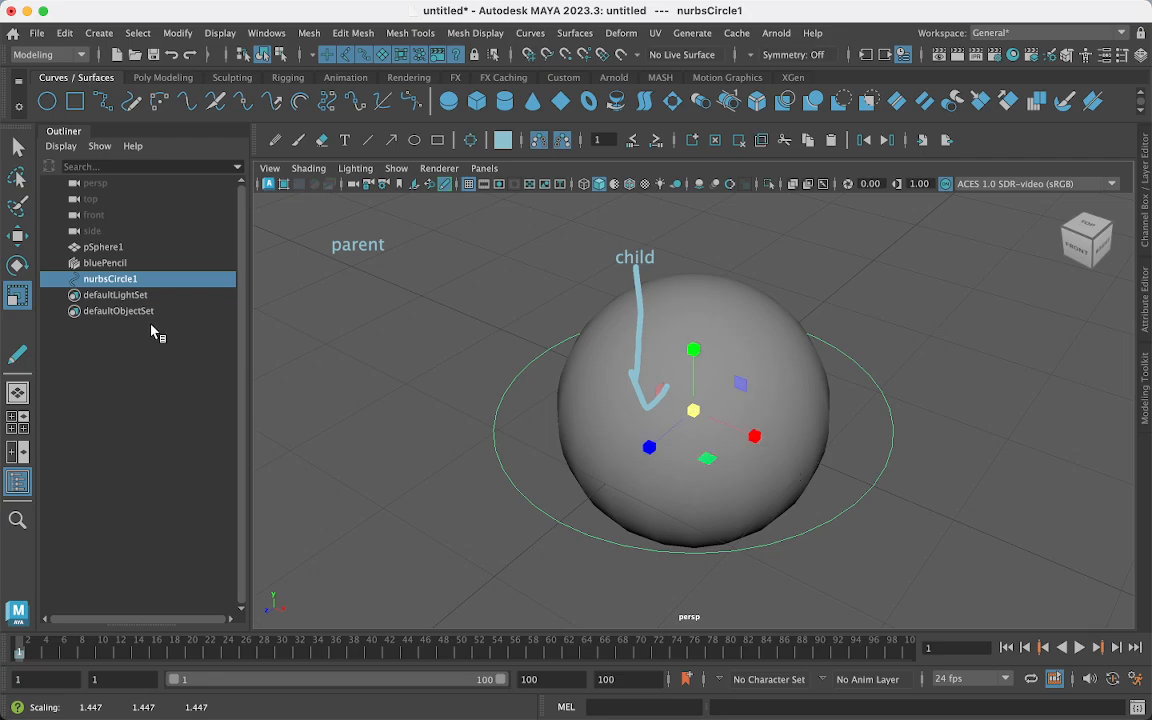
# - Sketch pencil arrows from 'parent' to the circle, then clear all annotations
pyautogui.click(273, 140)
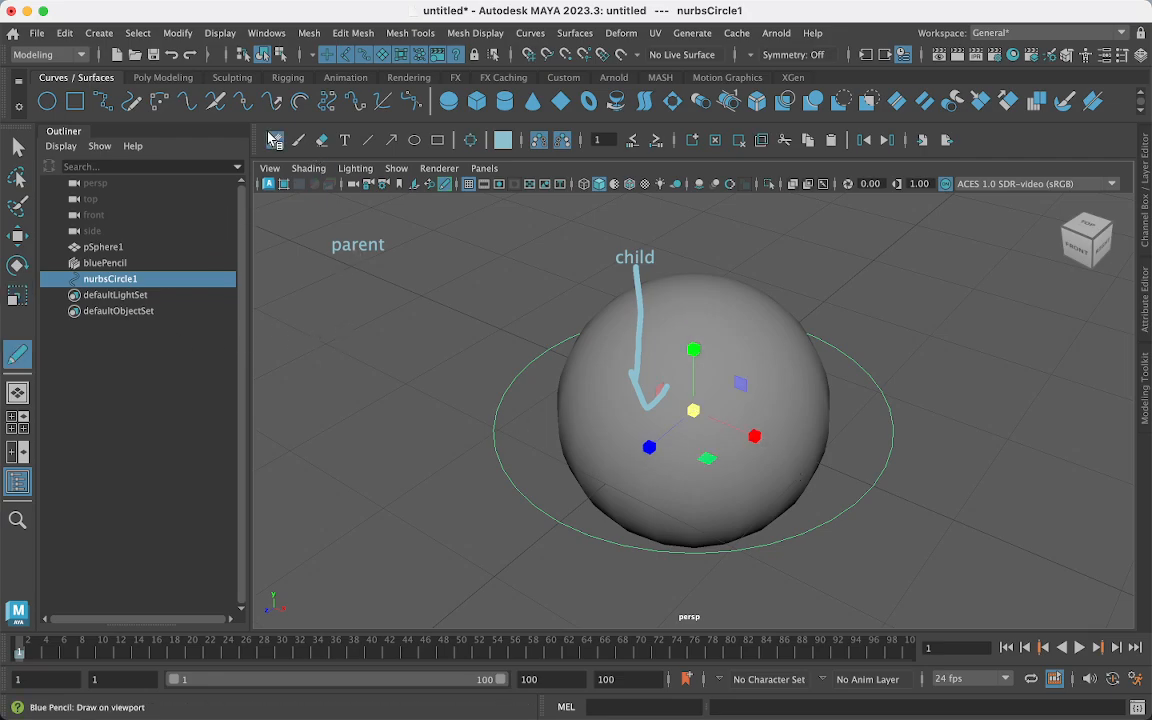
pyautogui.moveTo(372, 264)
pyautogui.mouseDown()
pyautogui.moveTo(524, 380)
pyautogui.moveTo(490, 412)
pyautogui.moveTo(566, 534)
pyautogui.moveTo(690, 552)
pyautogui.mouseUp()
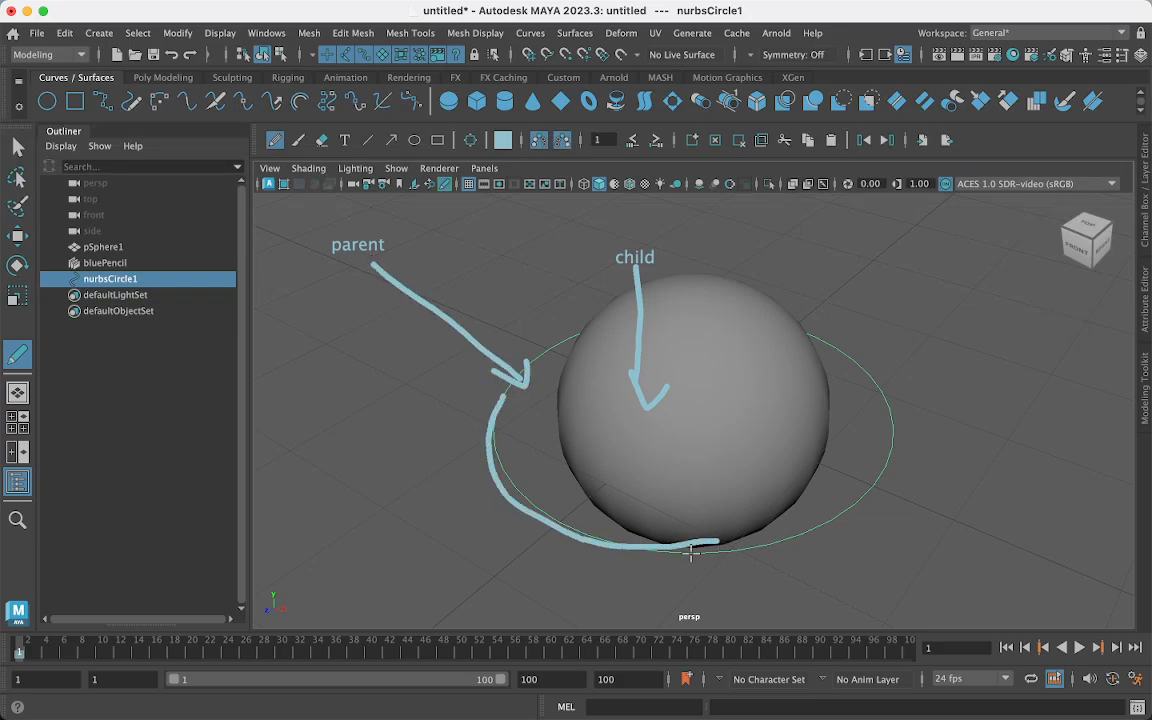
pyautogui.moveTo(785, 537)
pyautogui.mouseDown()
pyautogui.moveTo(848, 504)
pyautogui.moveTo(880, 410)
pyautogui.mouseUp()
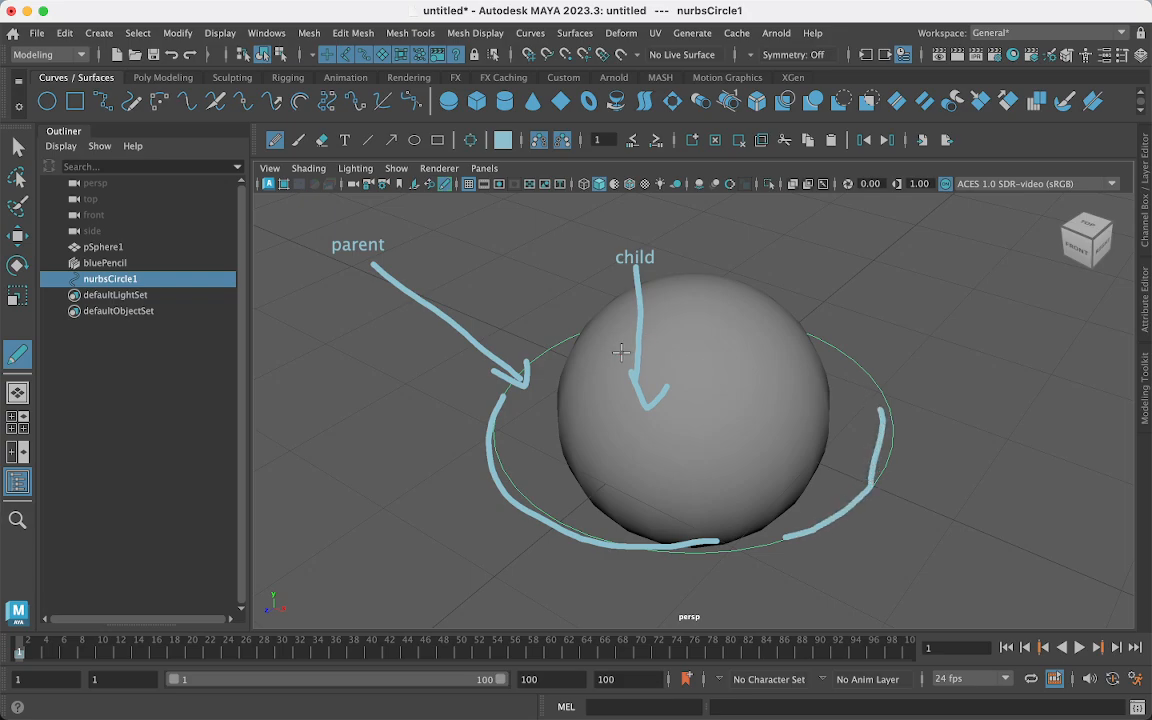
pyautogui.moveTo(575, 333); pyautogui.dragTo(506, 378)
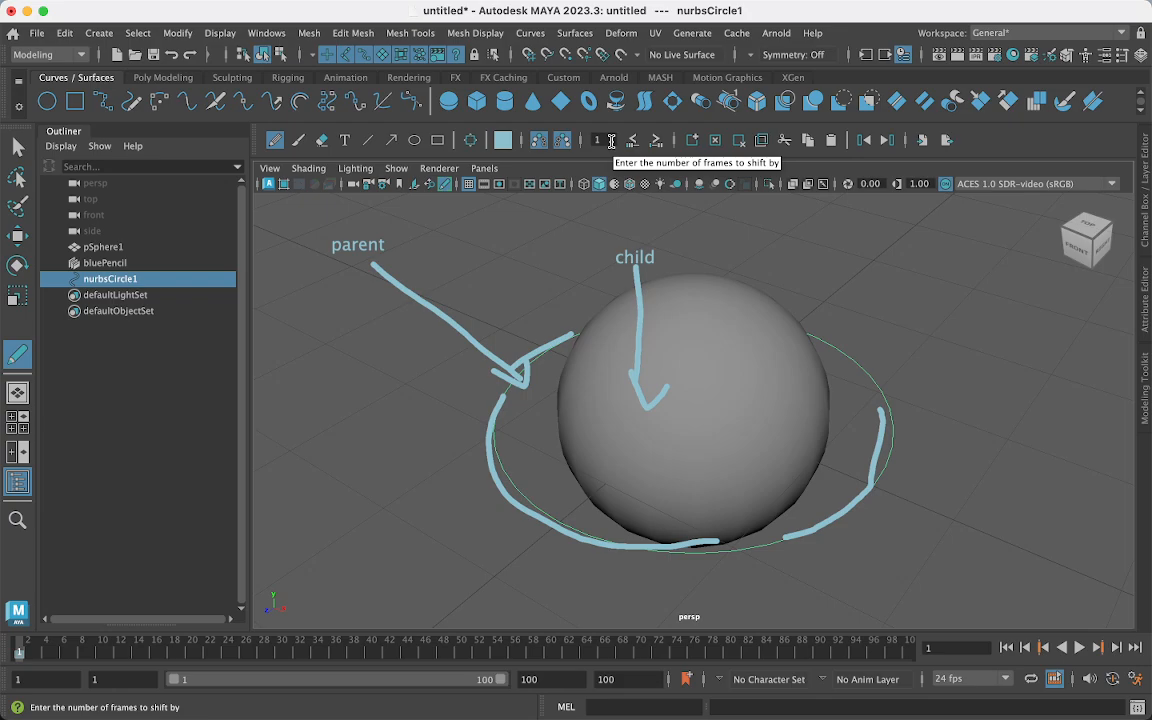
pyautogui.click(716, 141)
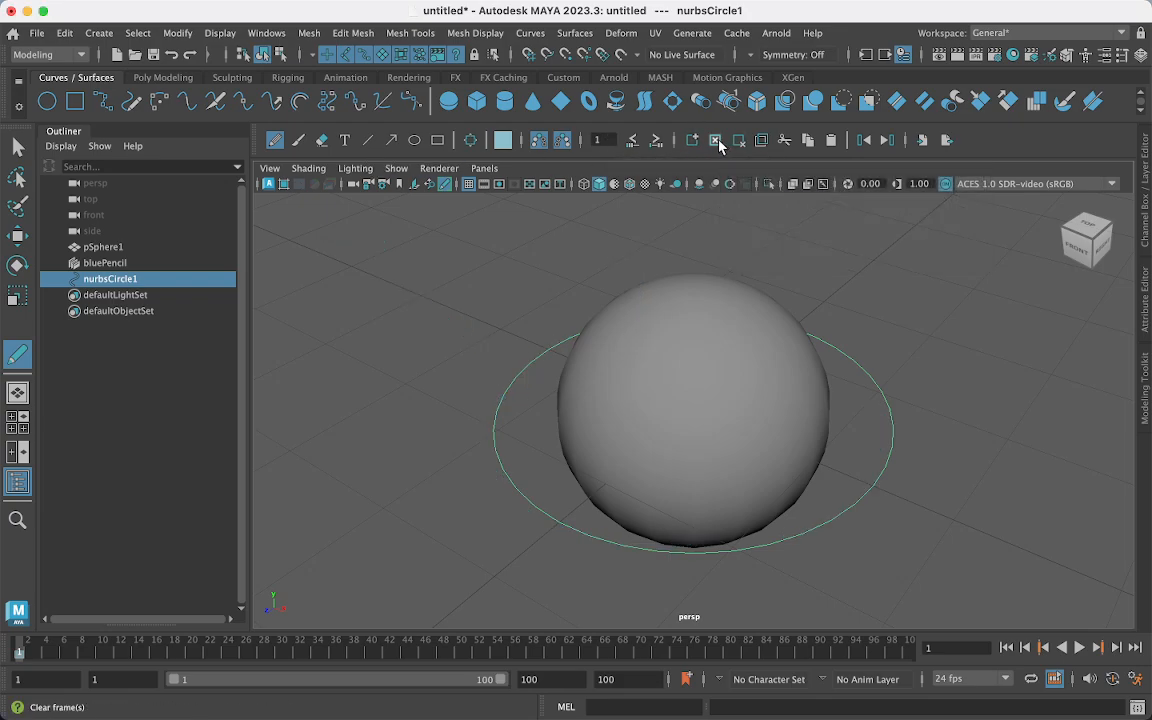
# - Scale nurbsCircle1 up a little more, to 1.653
pyautogui.click(18, 147)
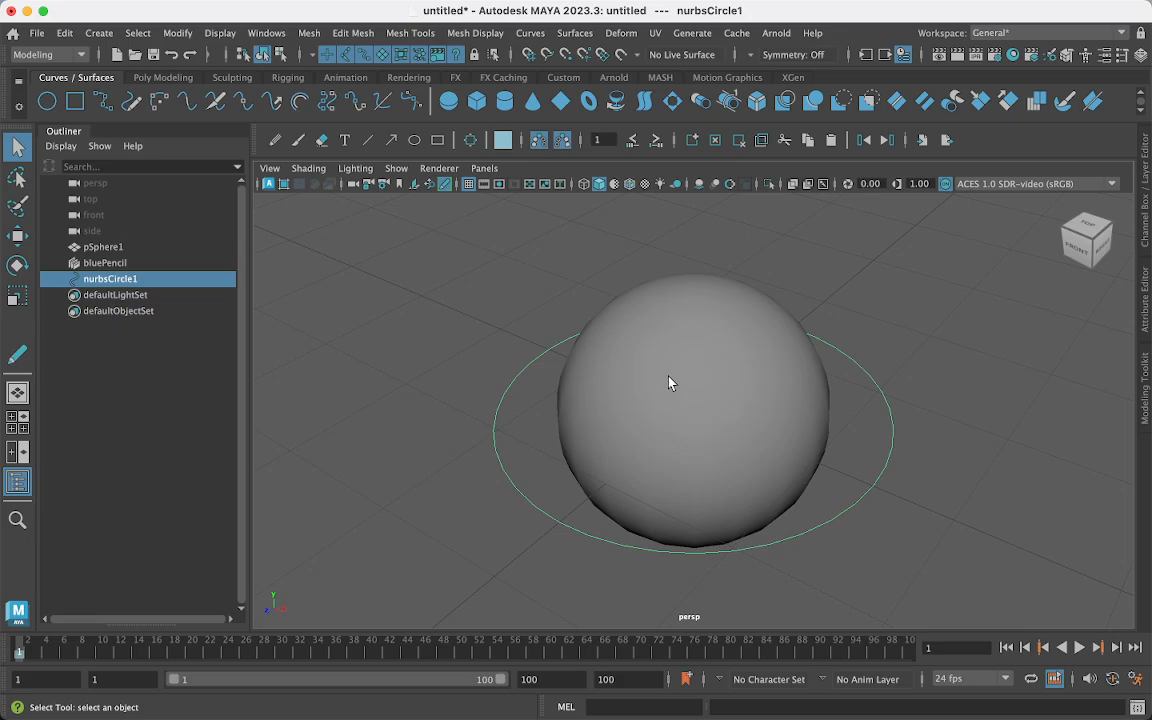
pyautogui.press('r')
pyautogui.moveTo(694, 410); pyautogui.dragTo(746, 442)
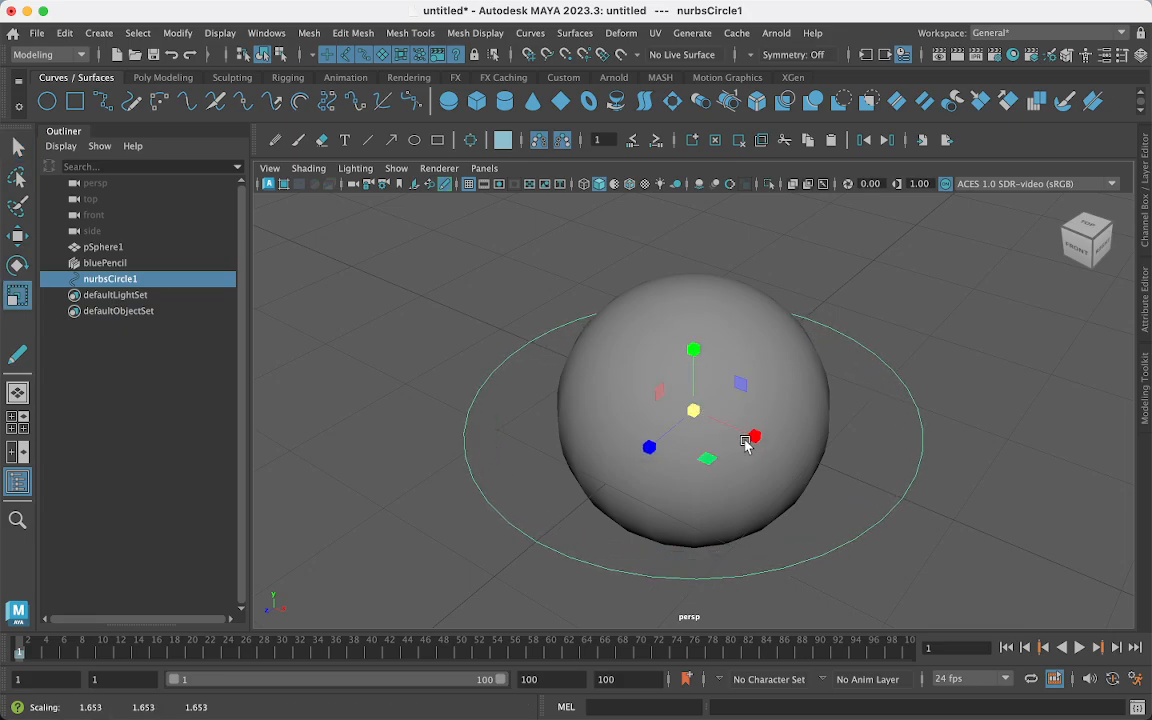
# - Rename nurbsCircle1 to ball_ctrl in the Outliner
pyautogui.doubleClick(140, 279)
pyautogui.write('ba')
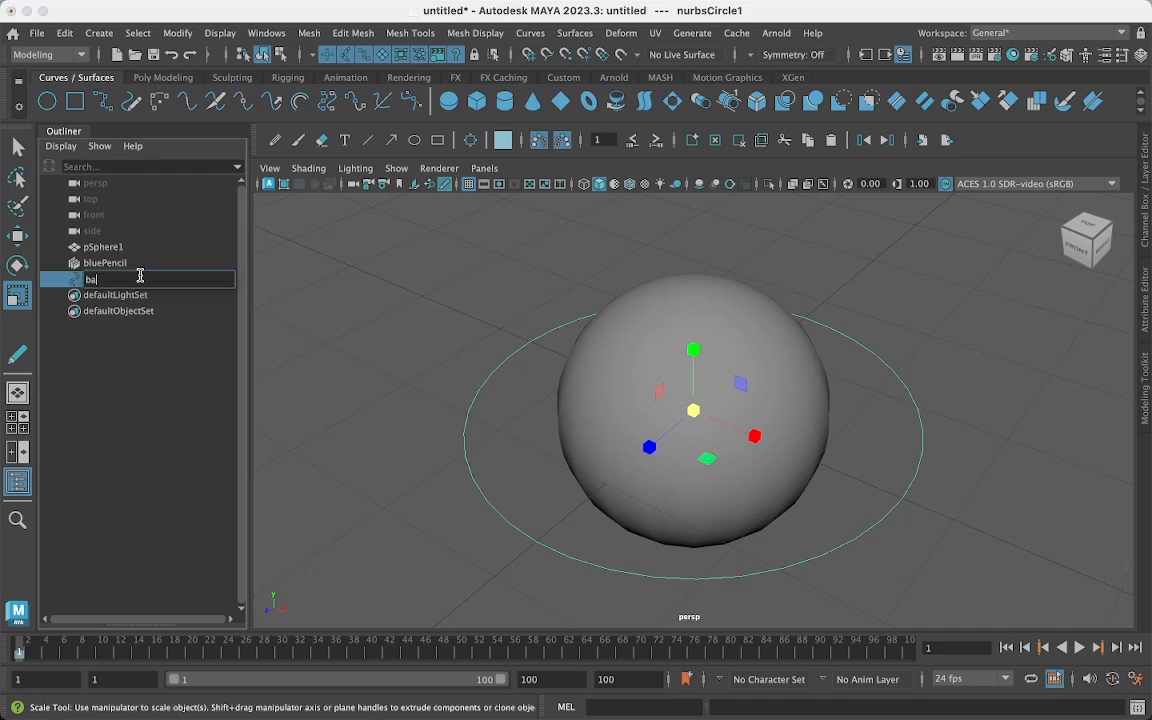
pyautogui.write('ll_ctrl')
pyautogui.press('Return')
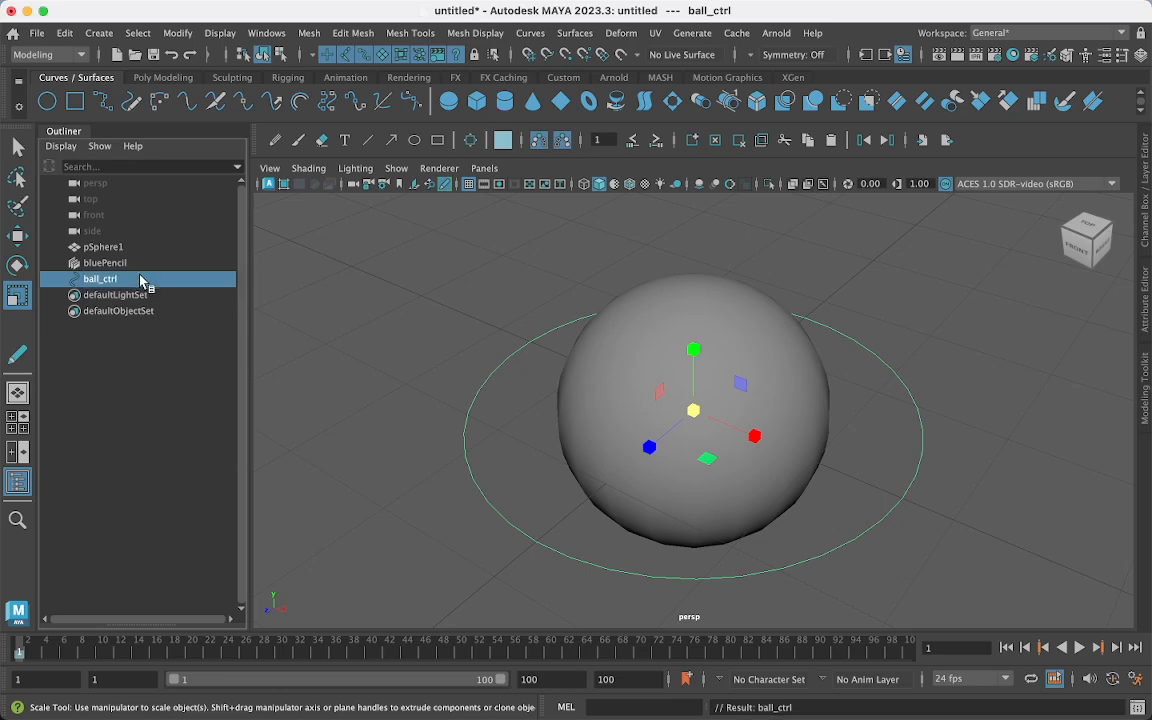
# - Rename pSphere1 to ball_geo and show the Channel Box
pyautogui.doubleClick(93, 247)
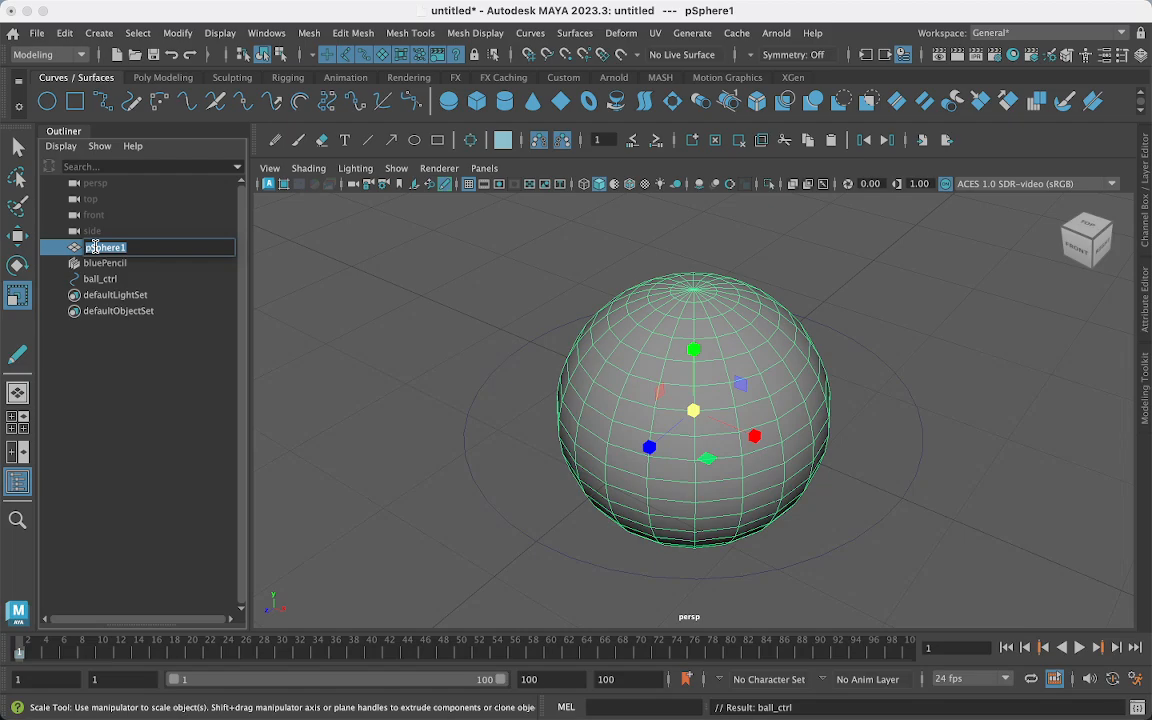
pyautogui.write('ballGeo')
pyautogui.press('BackSpace')
pyautogui.press('BackSpace')
pyautogui.press('BackSpace')
pyautogui.write('_geo')
pyautogui.press('Return')
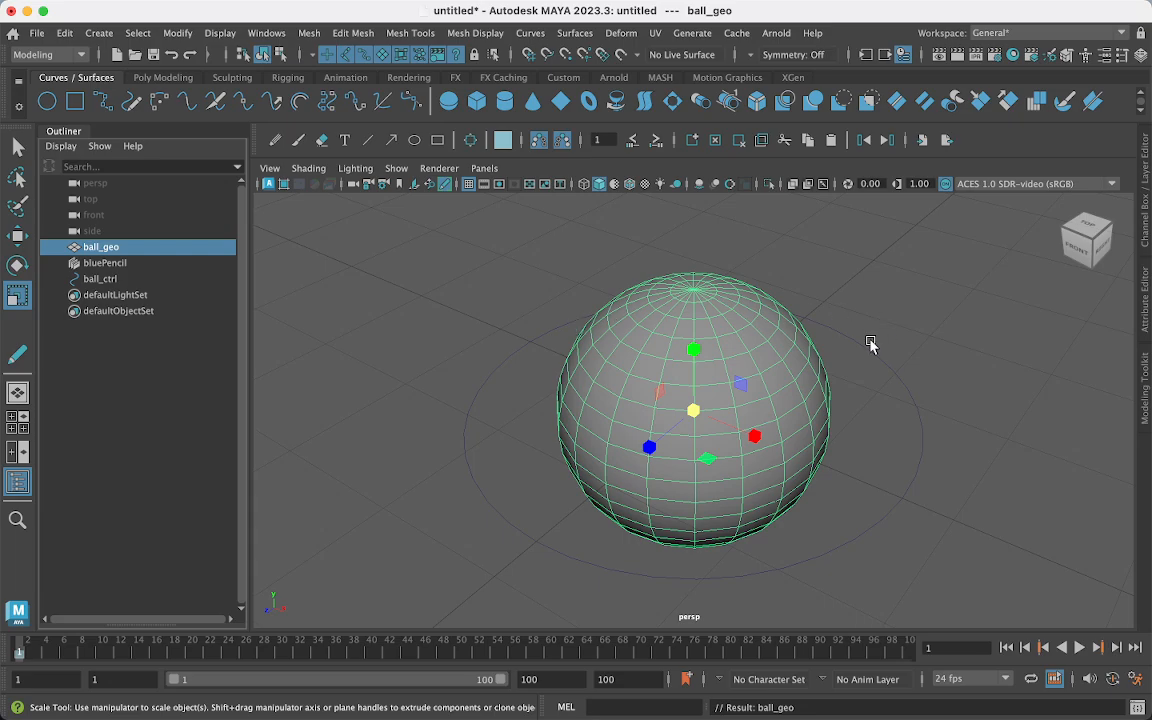
pyautogui.click(1145, 228)
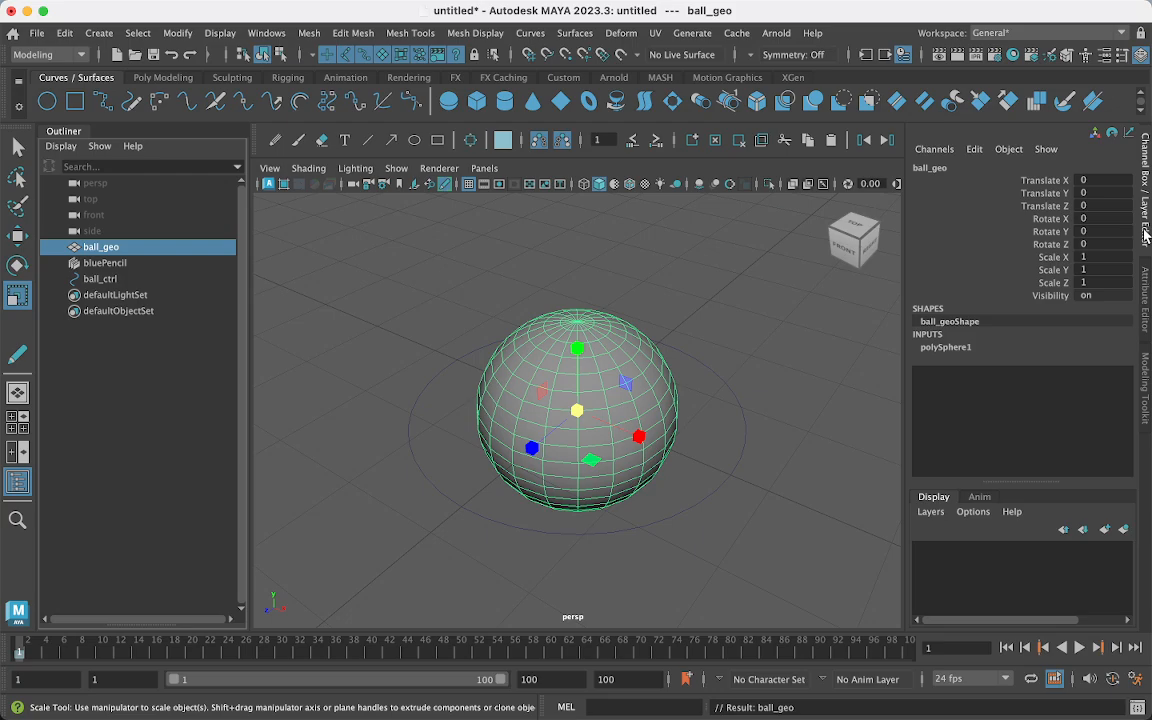
# - Select ball_ctrl and highlight its Translate through Scale channels, showing scale 1.653
pyautogui.click(728, 481)
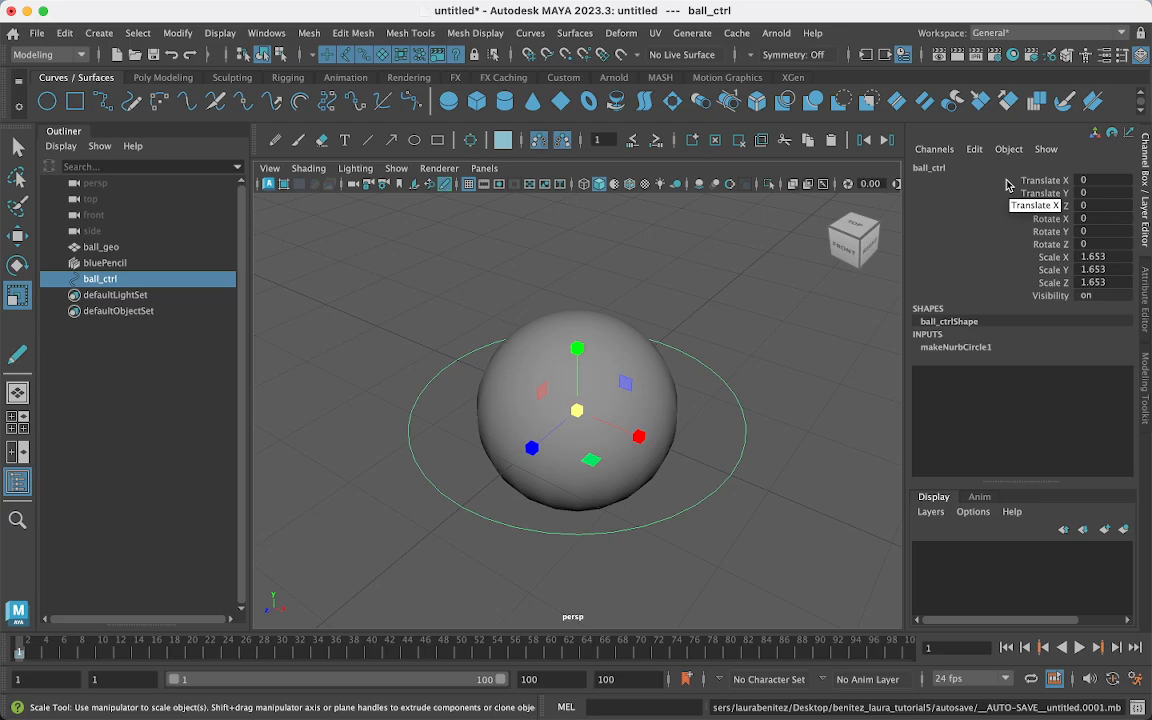
pyautogui.moveTo(1014, 183); pyautogui.dragTo(1031, 287)
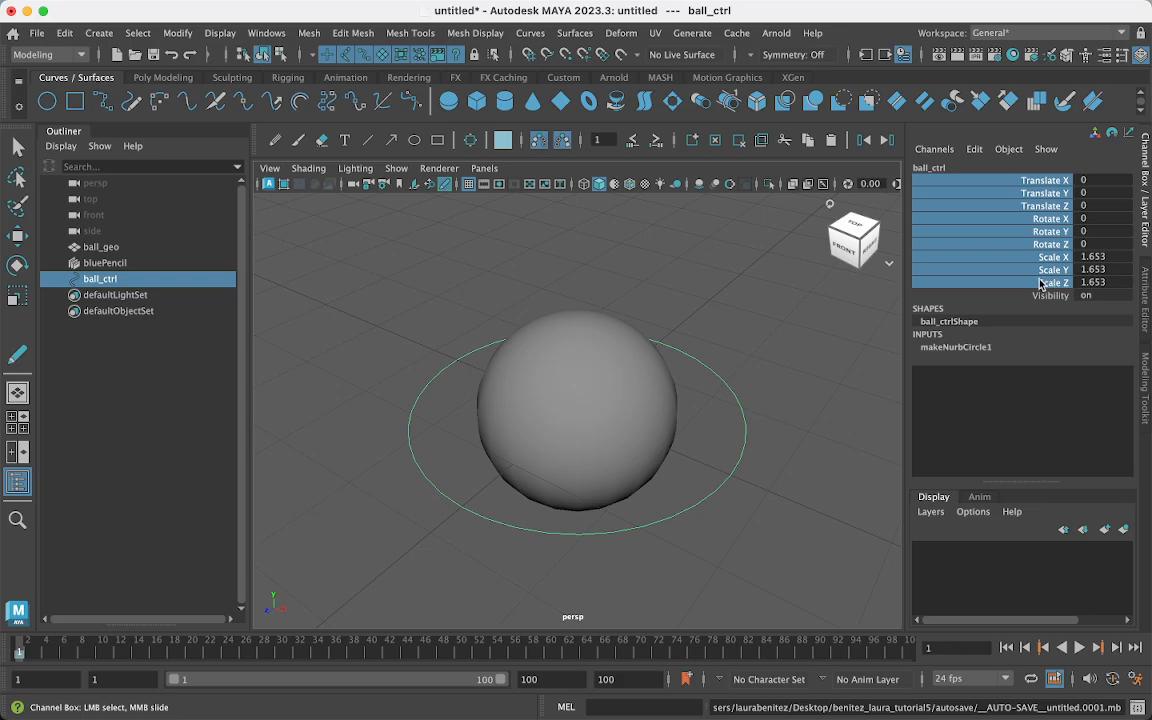
# - Freeze all of ball_ctrl's transforms from the Channel Box menu
pyautogui.rightClick(972, 243)
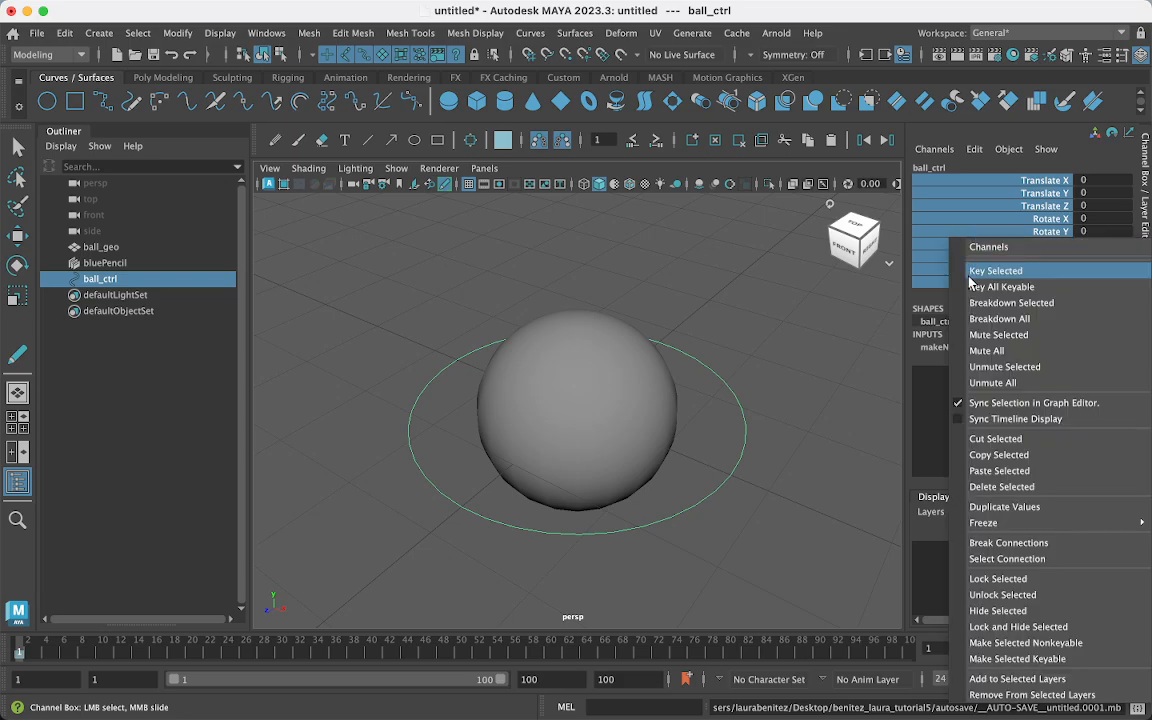
pyautogui.moveTo(980, 524)
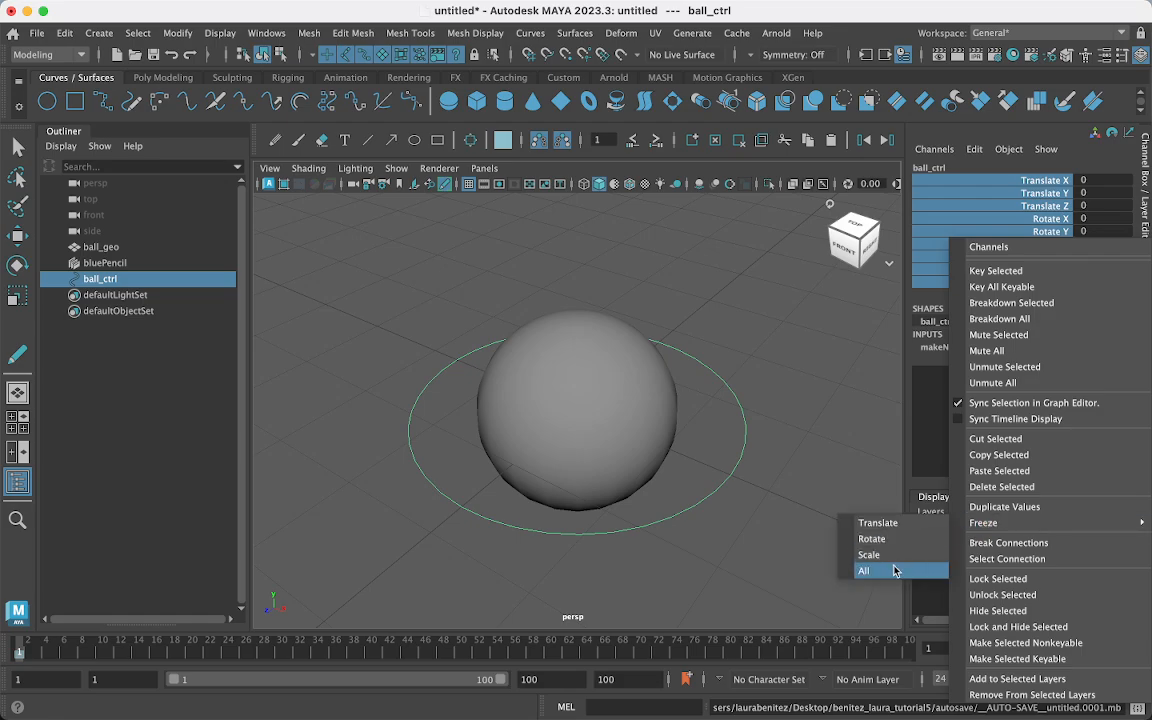
pyautogui.click(895, 570)
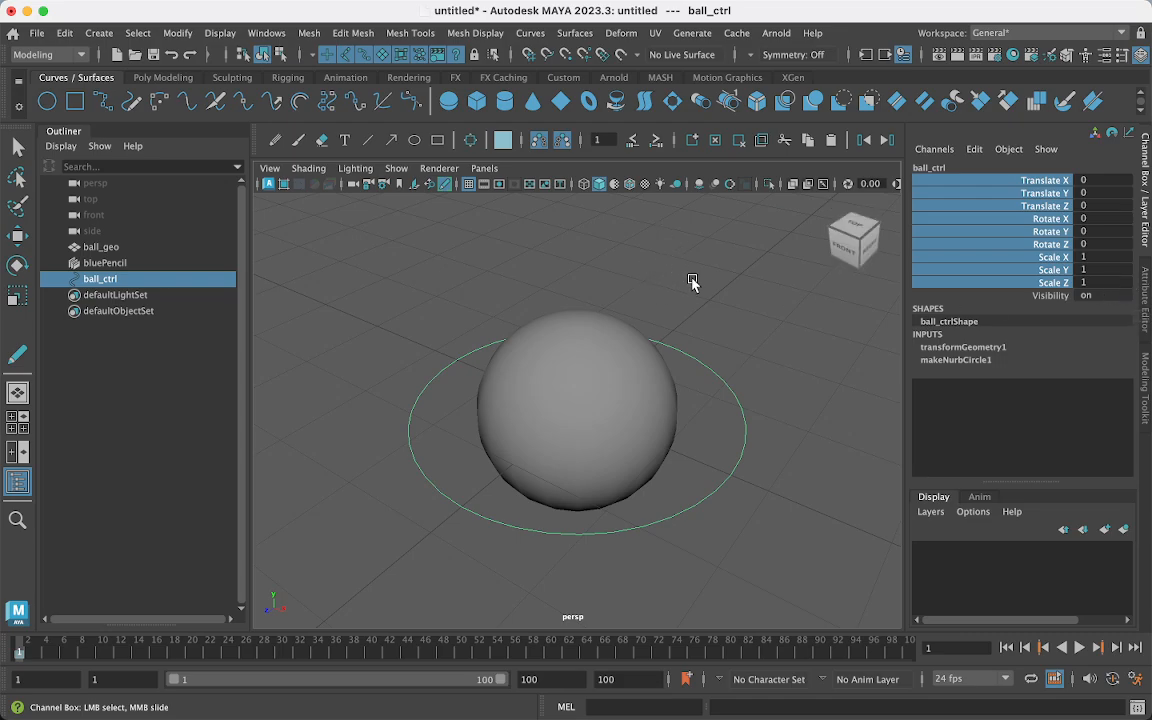
# - Alternate selecting ball_geo and ball_ctrl to confirm the circle's scale now reads 1
pyautogui.click(477, 255)
pyautogui.click(480, 405)
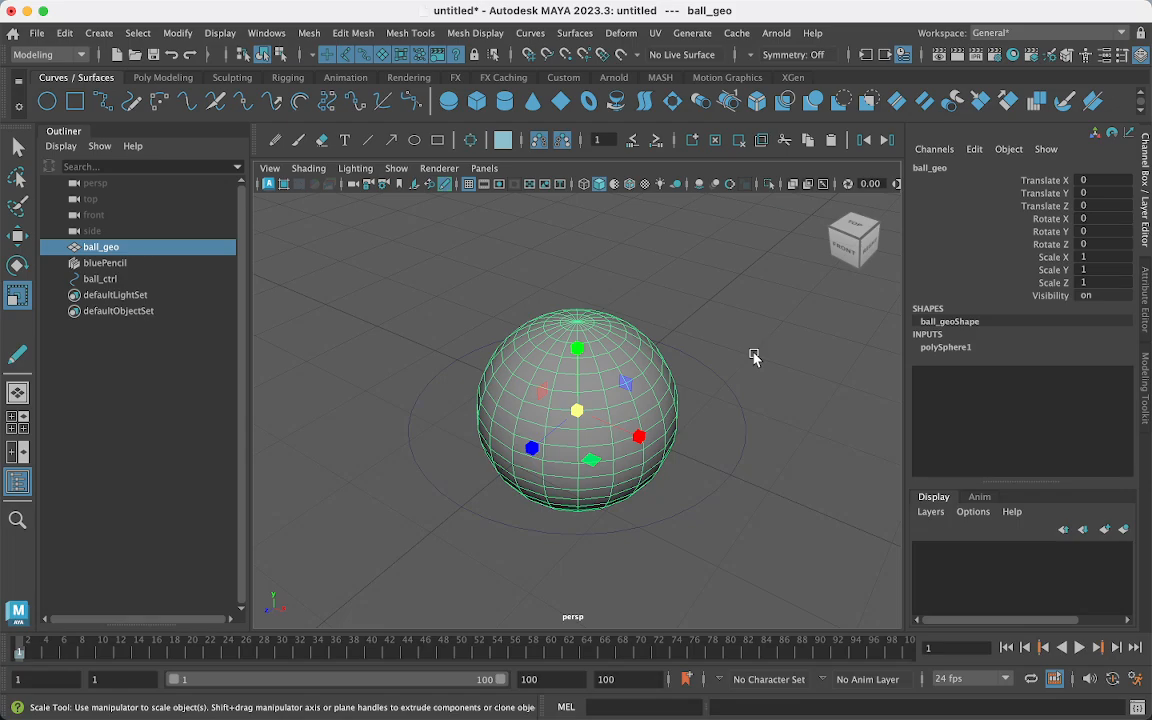
pyautogui.click(717, 380)
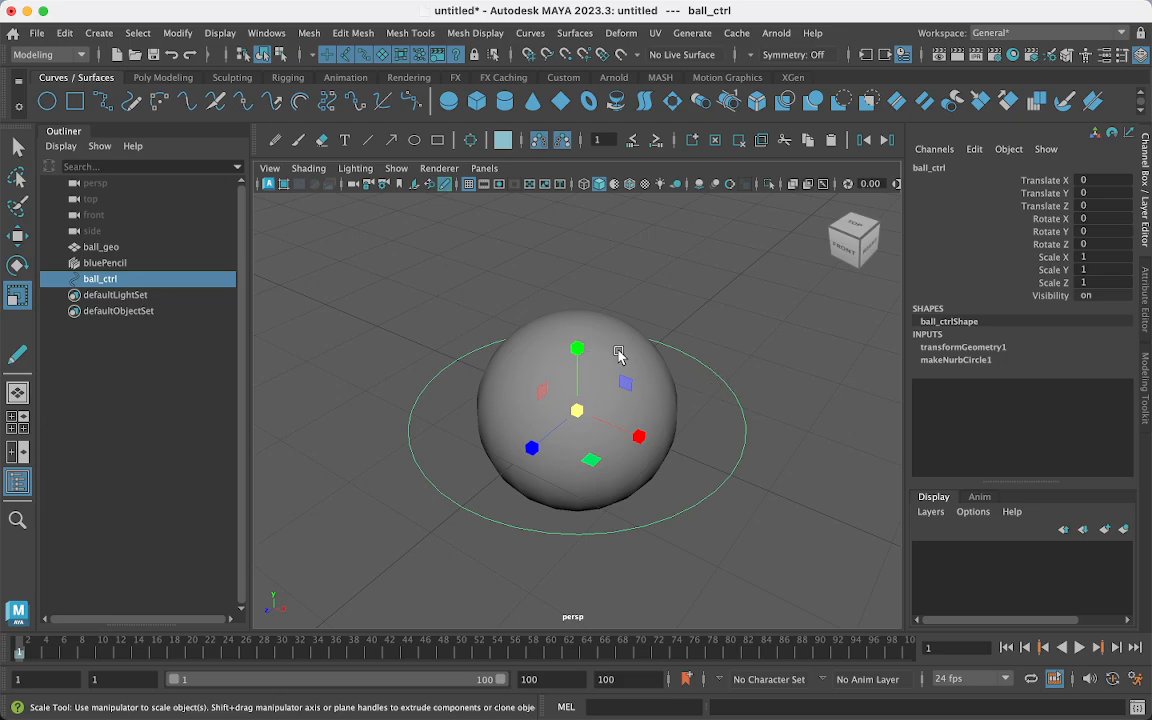
pyautogui.click(681, 347)
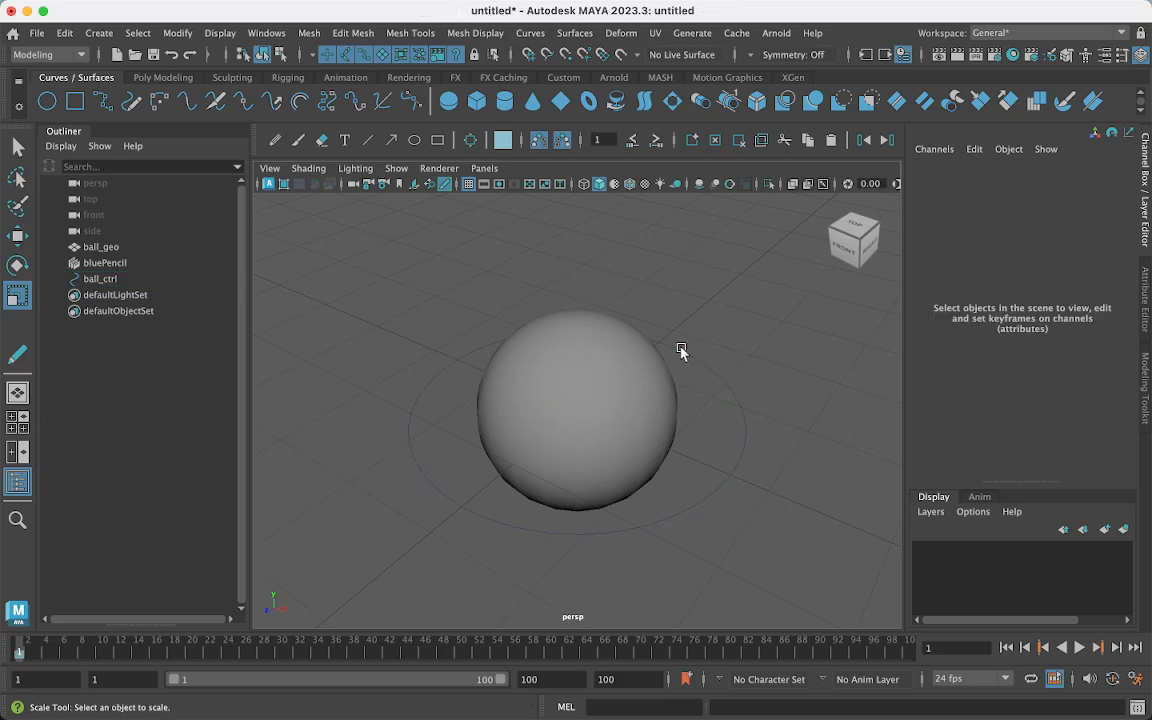
pyautogui.click(639, 377)
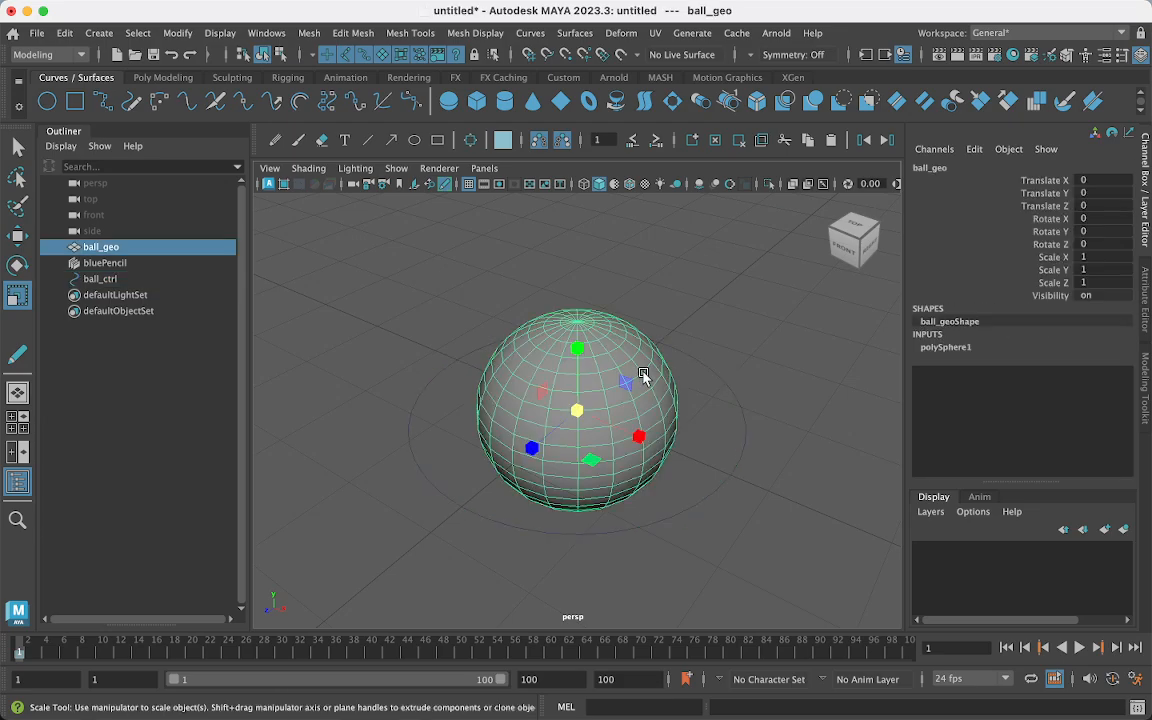
pyautogui.click(695, 361)
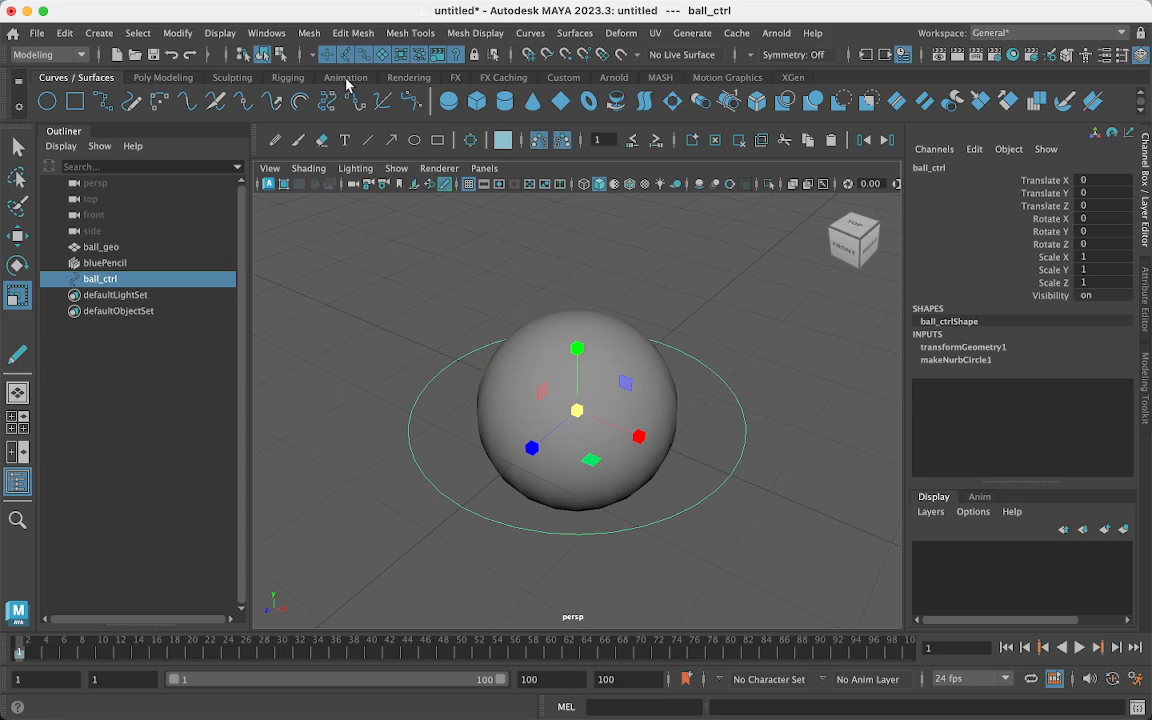
# - Switch to the Rigging shelf and sketch box outlines with Blue Pencil
pyautogui.click(286, 77)
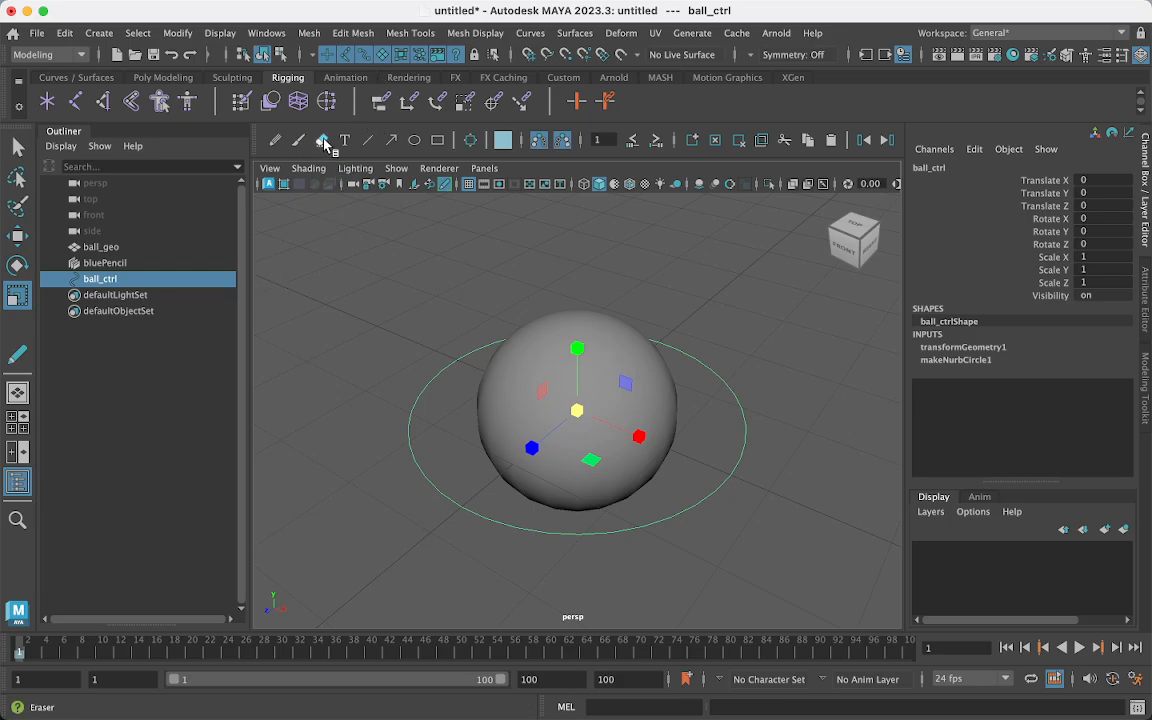
pyautogui.click(275, 140)
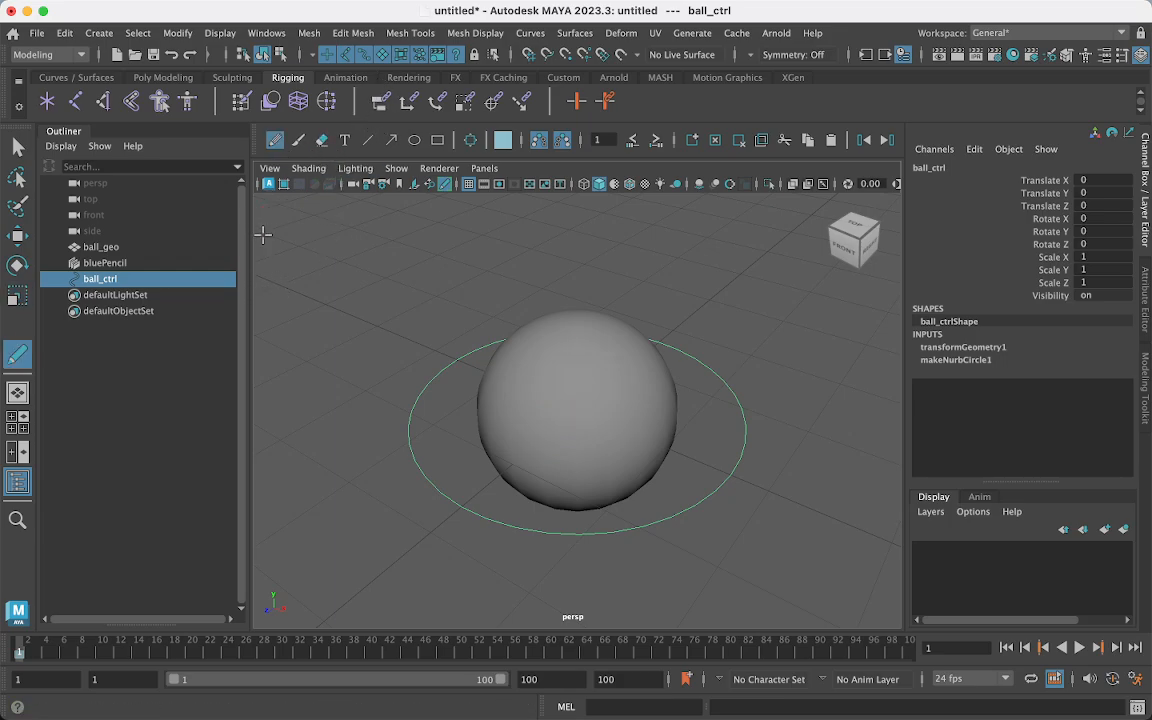
pyautogui.moveTo(263, 265)
pyautogui.mouseDown()
pyautogui.moveTo(264, 236)
pyautogui.moveTo(338, 245)
pyautogui.moveTo(277, 268)
pyautogui.moveTo(290, 315)
pyautogui.moveTo(318, 301)
pyautogui.moveTo(386, 303)
pyautogui.moveTo(380, 324)
pyautogui.moveTo(338, 323)
pyautogui.mouseUp()
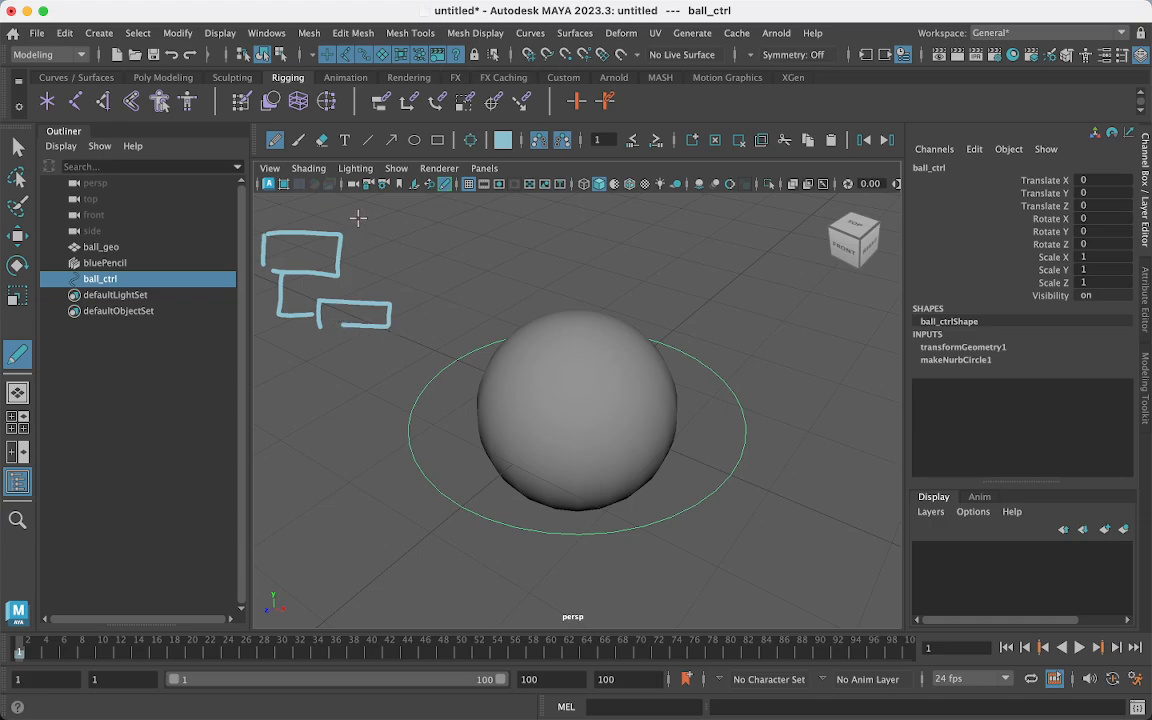
pyautogui.moveTo(355, 217)
pyautogui.mouseDown()
pyautogui.moveTo(329, 238)
pyautogui.moveTo(388, 203)
pyautogui.moveTo(345, 231)
pyautogui.mouseUp()
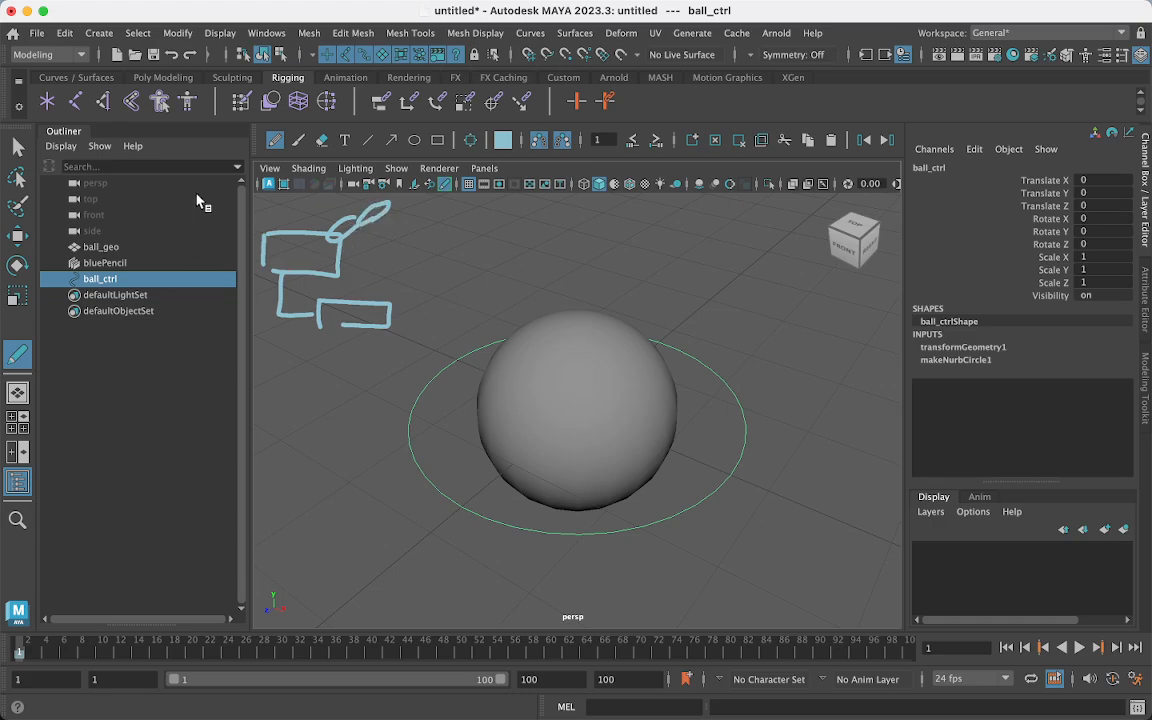
pyautogui.click(20, 148)
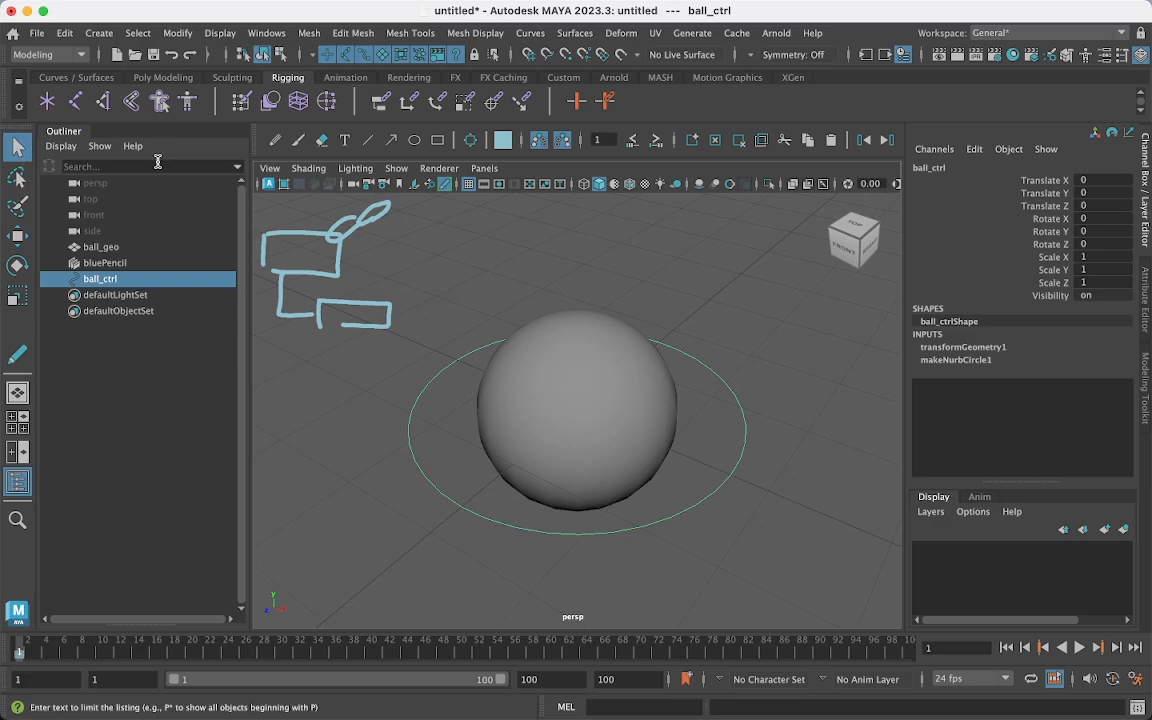
# - Sketch move and rotate arrows above the ball, then clear the frame and return to Select
pyautogui.click(17, 356)
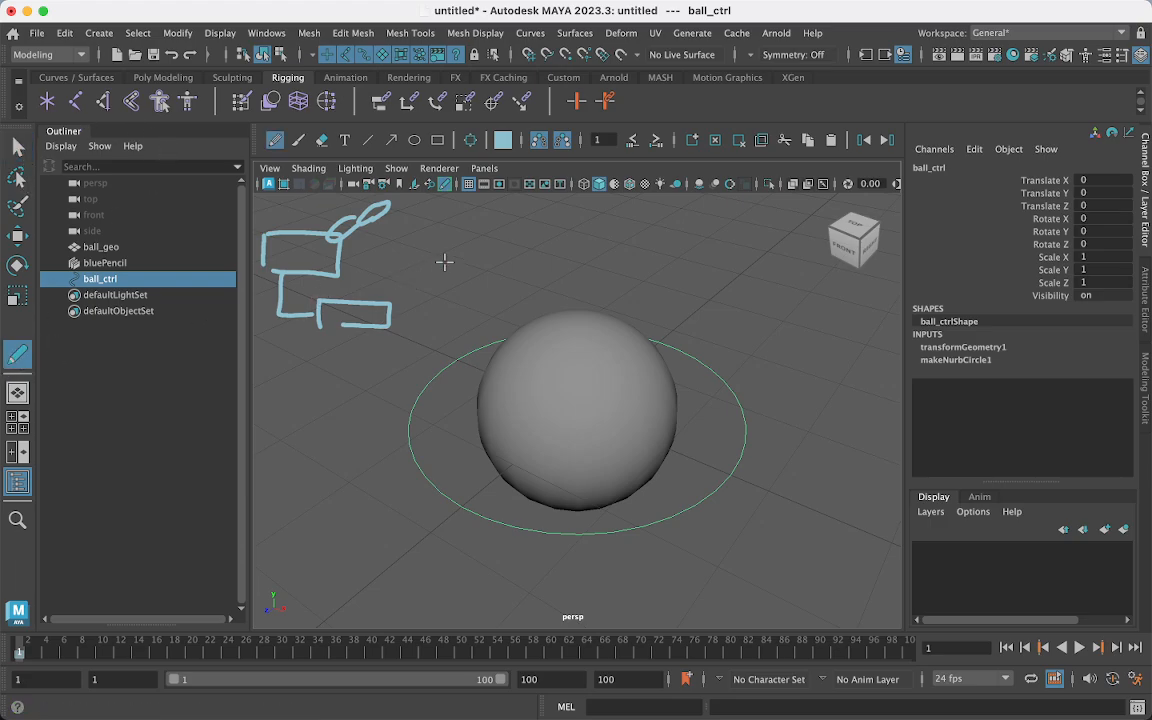
pyautogui.moveTo(443, 257)
pyautogui.mouseDown()
pyautogui.moveTo(550, 256)
pyautogui.moveTo(533, 267)
pyautogui.mouseUp()
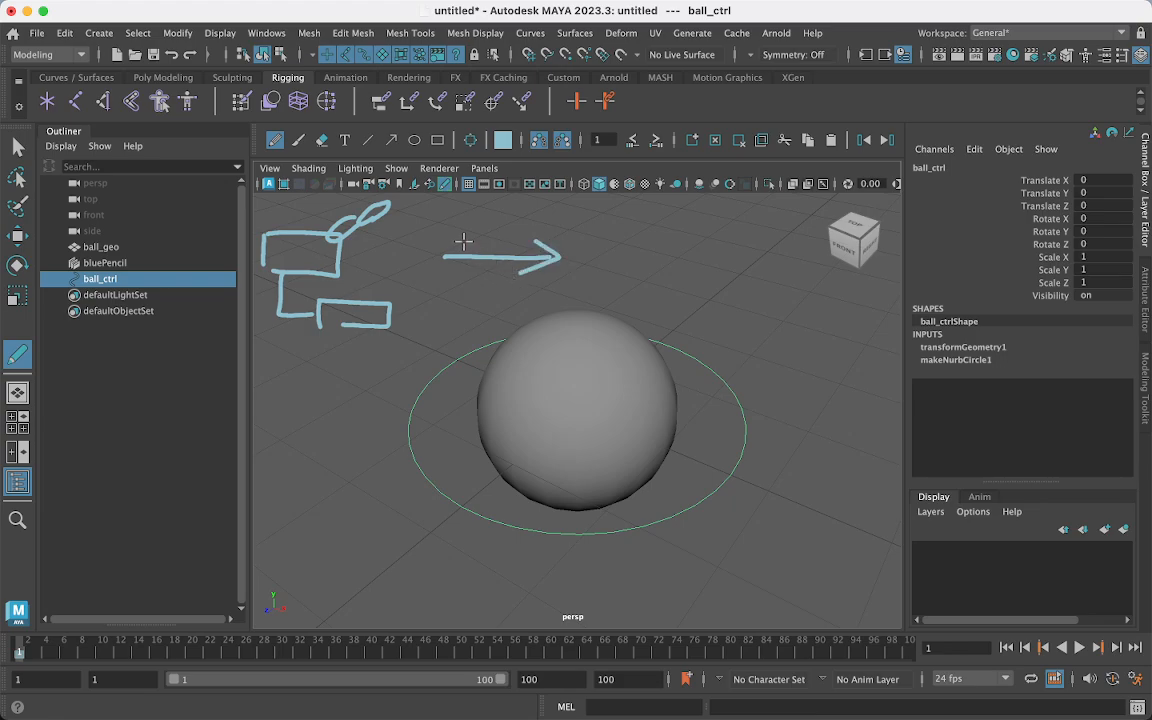
pyautogui.moveTo(463, 240); pyautogui.dragTo(462, 266)
pyautogui.moveTo(502, 218)
pyautogui.mouseDown()
pyautogui.moveTo(502, 275)
pyautogui.moveTo(511, 233)
pyautogui.mouseUp()
pyautogui.moveTo(488, 276); pyautogui.dragTo(502, 290)
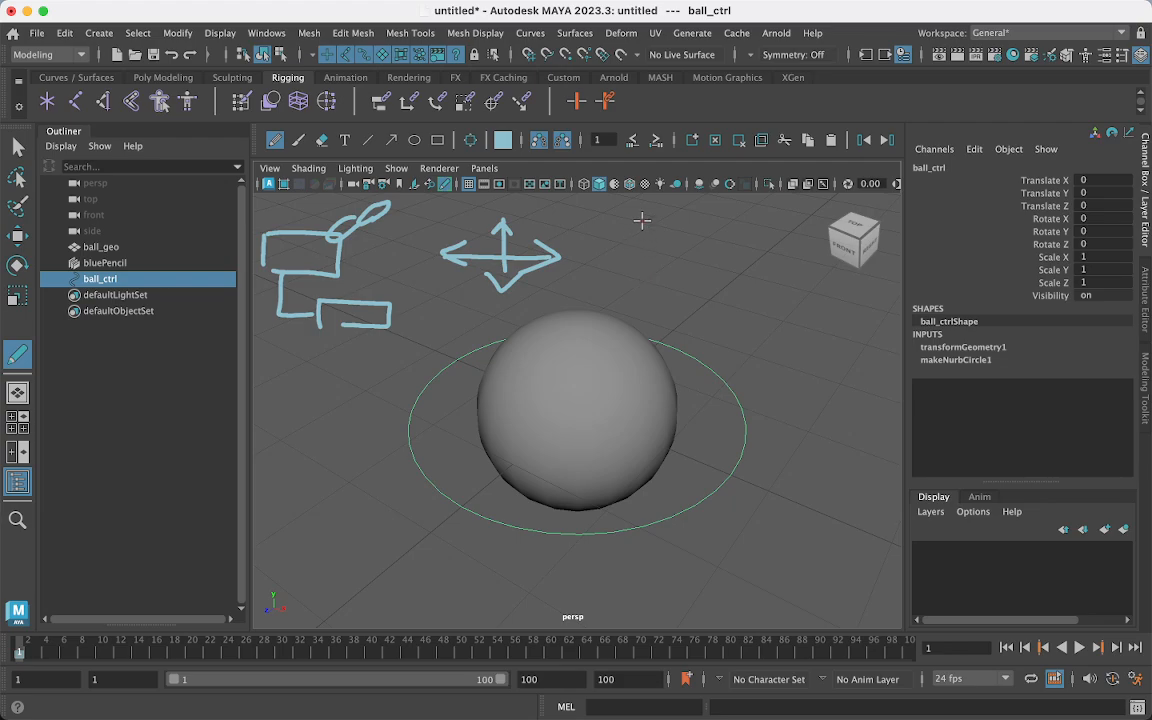
pyautogui.moveTo(631, 241)
pyautogui.mouseDown()
pyautogui.moveTo(704, 250)
pyautogui.moveTo(660, 282)
pyautogui.mouseUp()
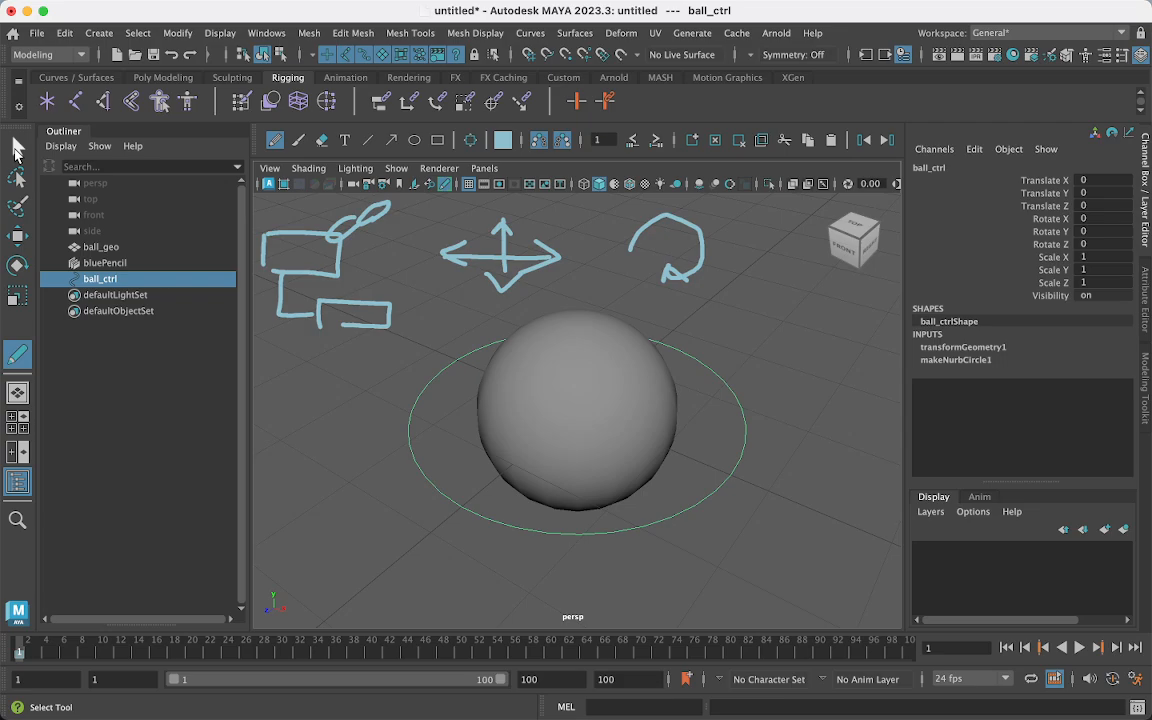
pyautogui.click(713, 141)
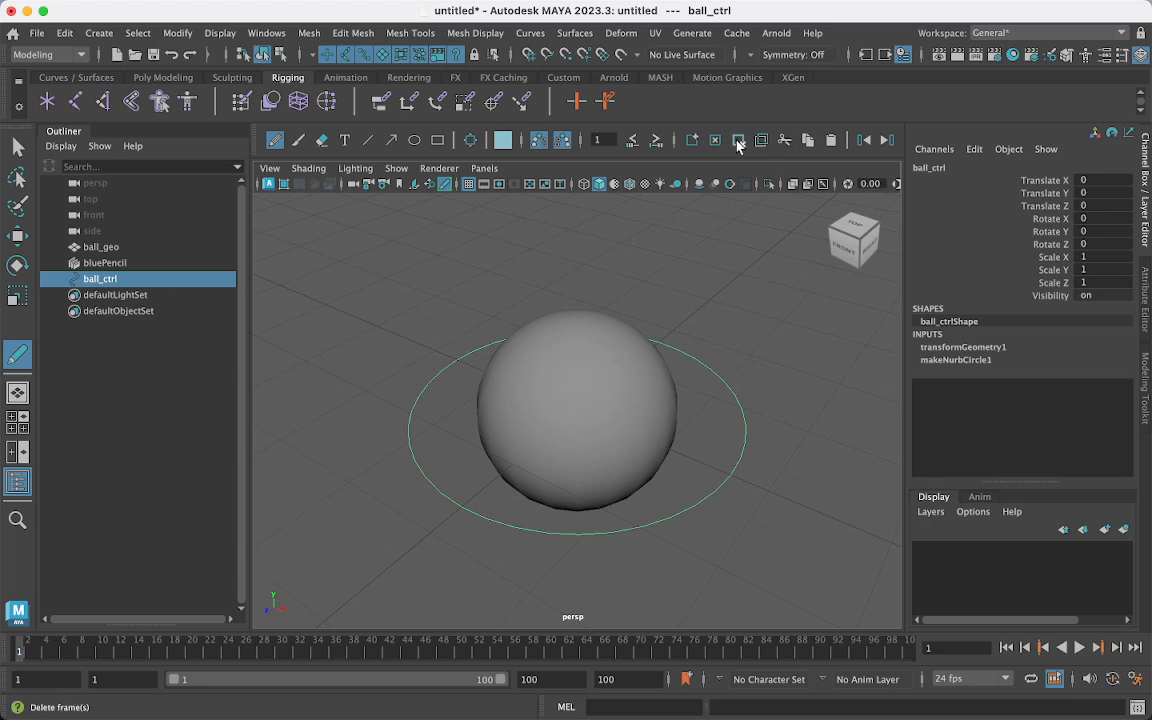
pyautogui.click(17, 147)
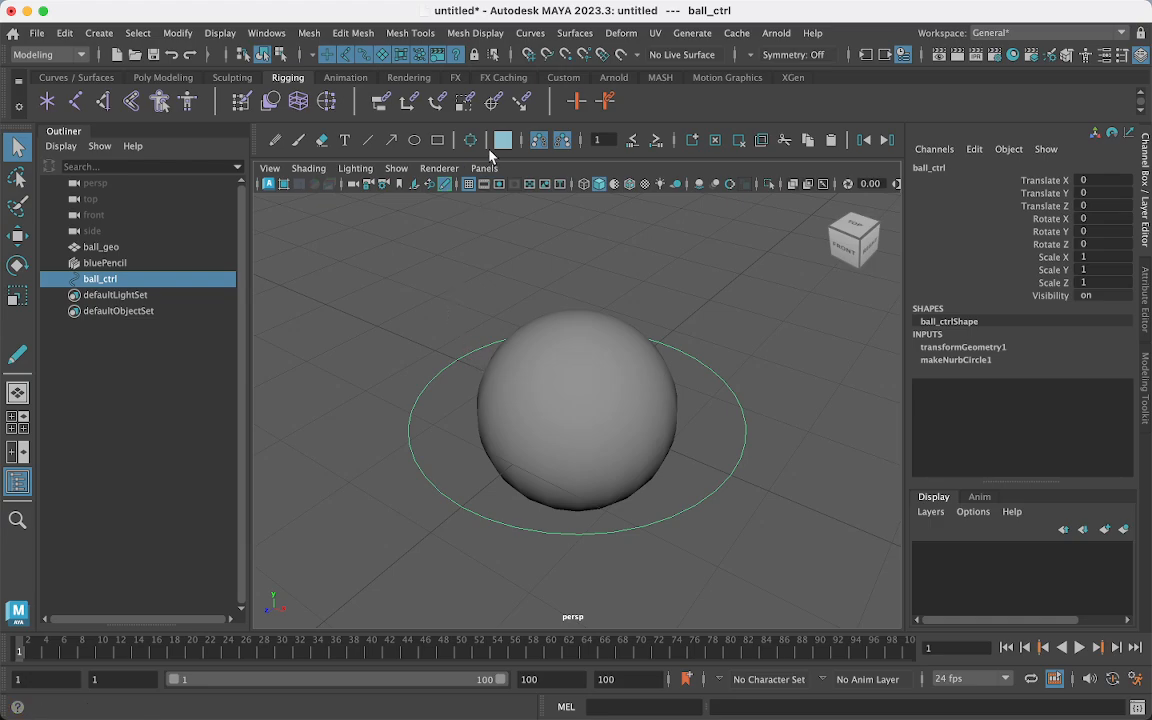
# - Handwrite 'Par' with Blue Pencil, then delete that handwritten frame
pyautogui.click(275, 141)
pyautogui.moveTo(279, 270)
pyautogui.mouseDown()
pyautogui.moveTo(279, 230)
pyautogui.moveTo(280, 247)
pyautogui.moveTo(323, 243)
pyautogui.moveTo(329, 257)
pyautogui.mouseUp()
pyautogui.moveTo(335, 238); pyautogui.dragTo(343, 243)
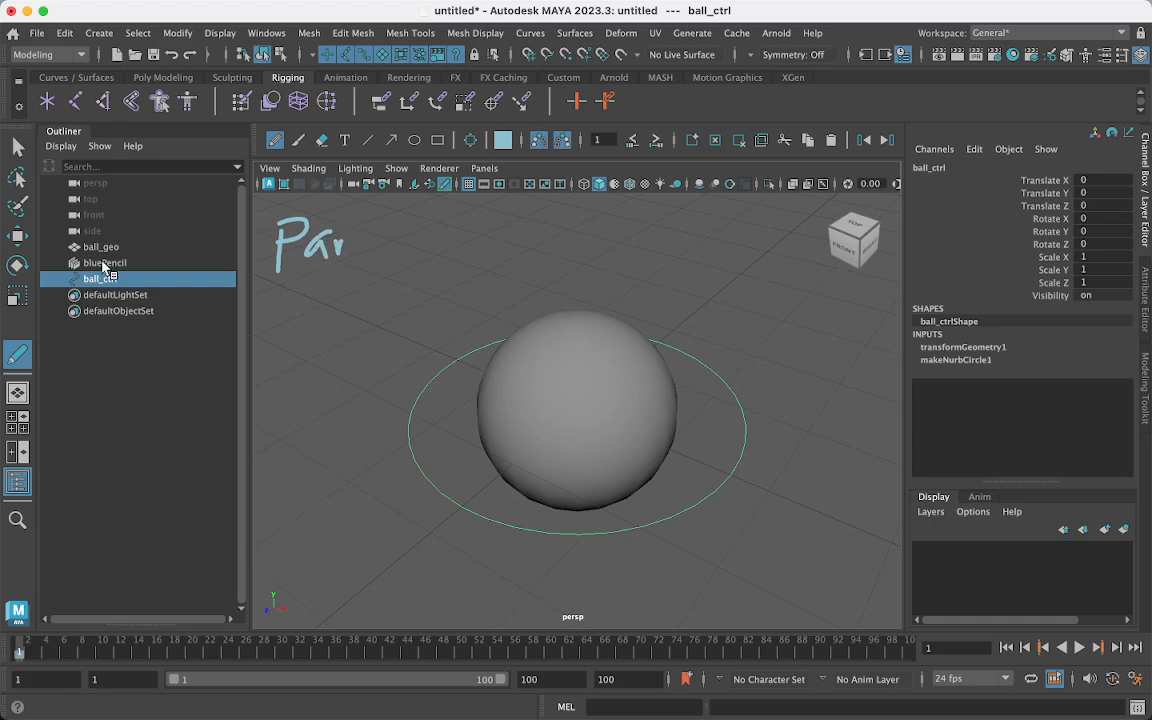
pyautogui.click(17, 147)
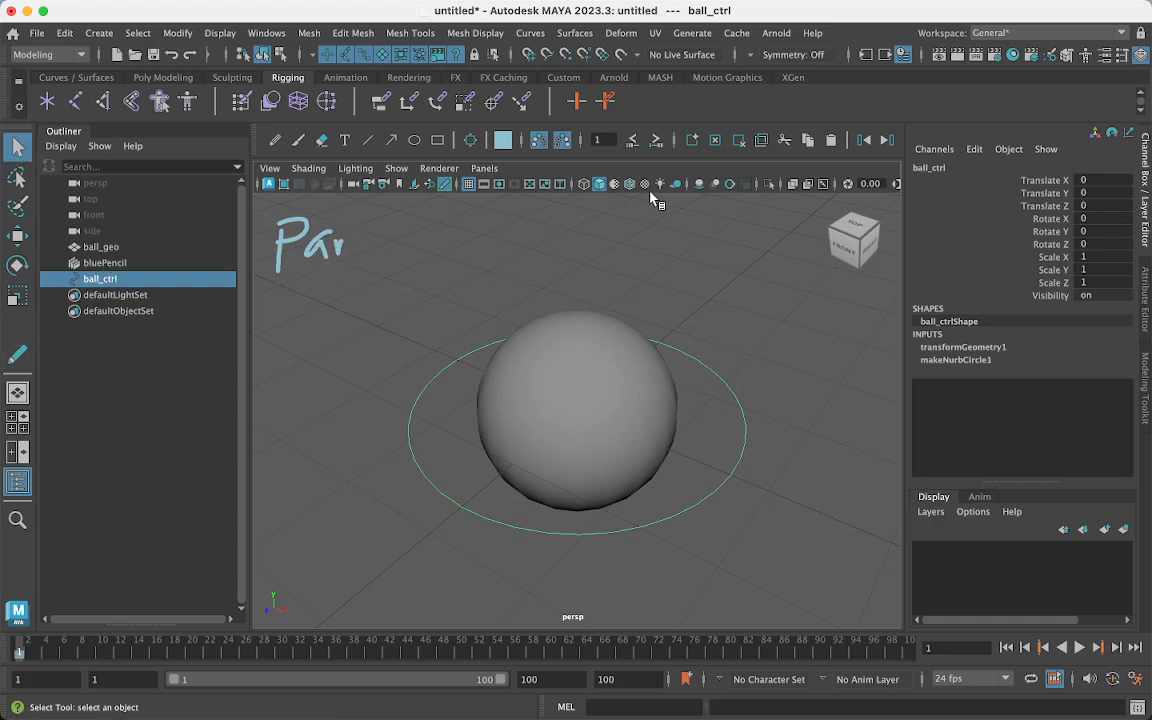
pyautogui.click(740, 143)
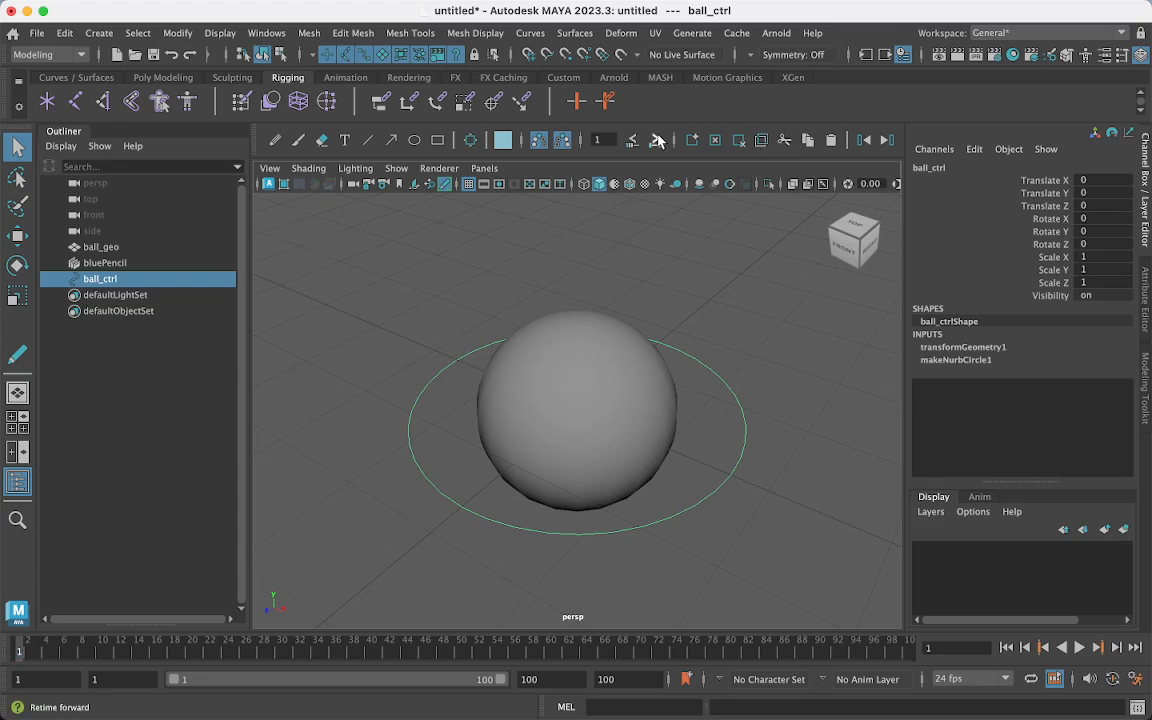
# - Type the two-line text note 'Parent first / Select the child second.' above the ball
pyautogui.click(344, 141)
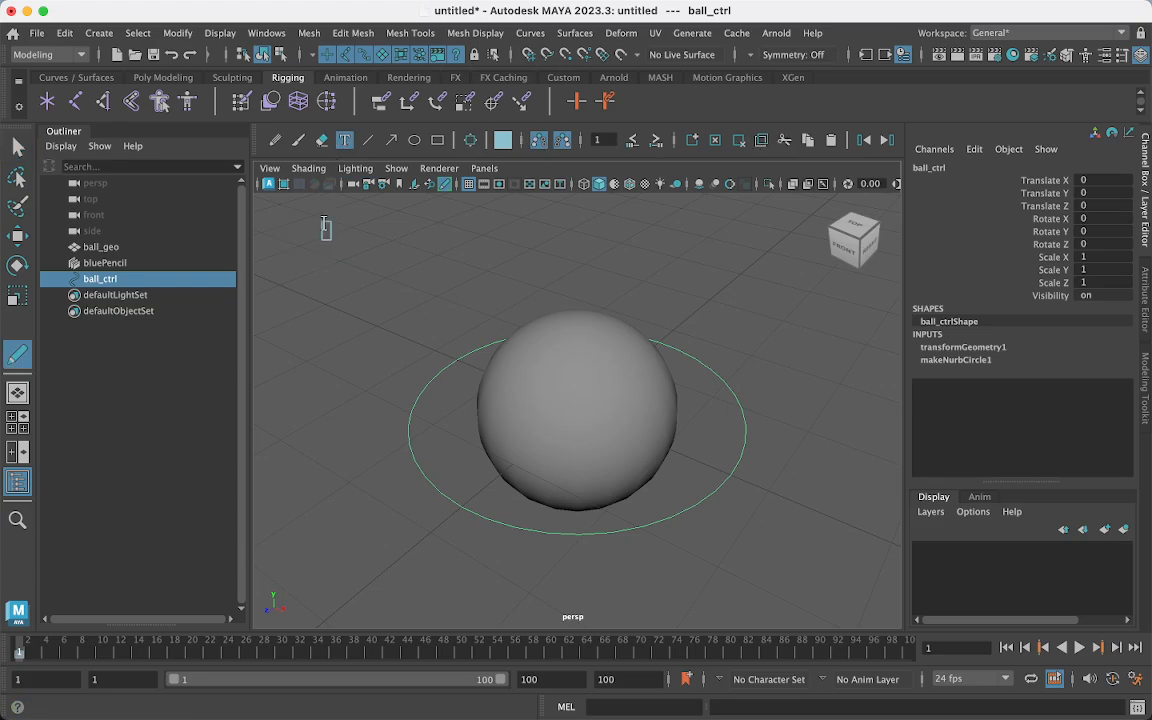
pyautogui.click(323, 222)
pyautogui.write('Parent')
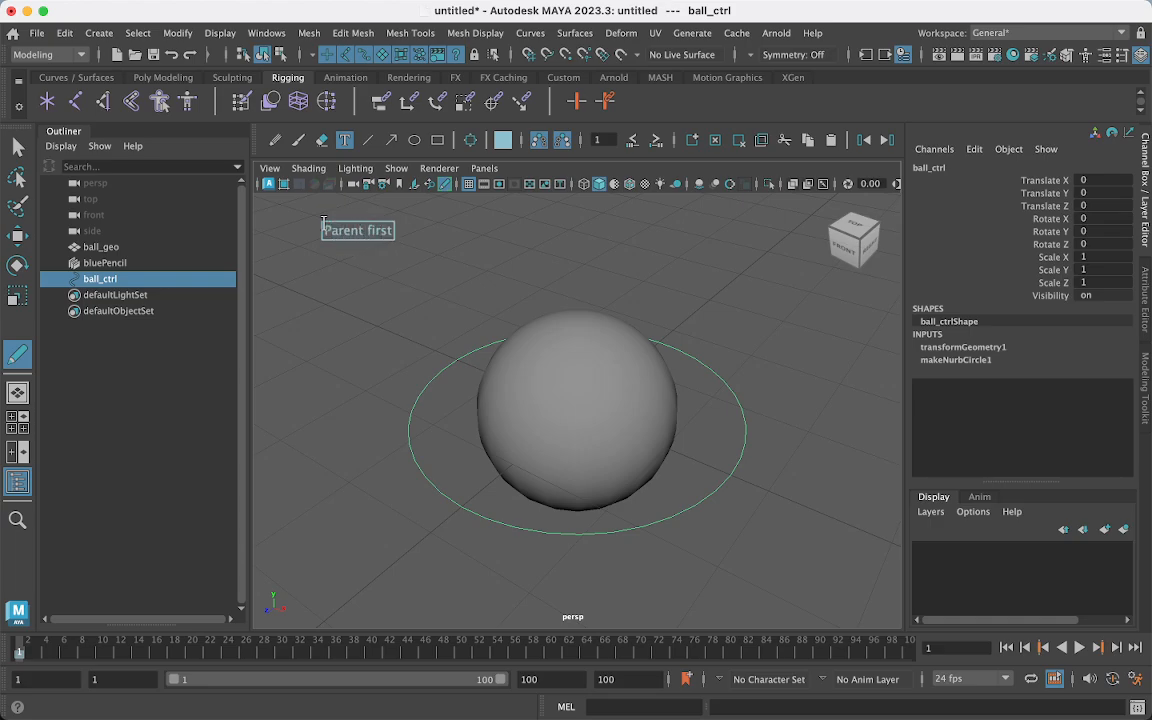
pyautogui.write(' first')
pyautogui.press('Return')
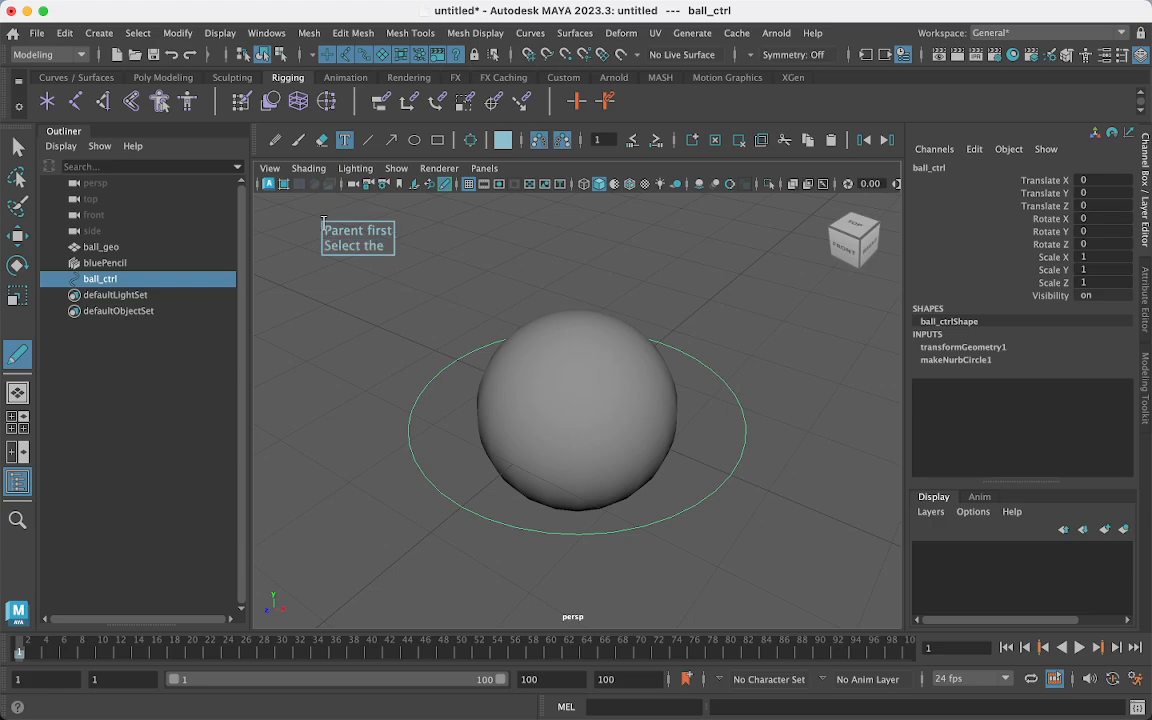
pyautogui.write('Select the child secton')
pyautogui.press('BackSpace')
pyautogui.press('BackSpace')
pyautogui.press('BackSpace')
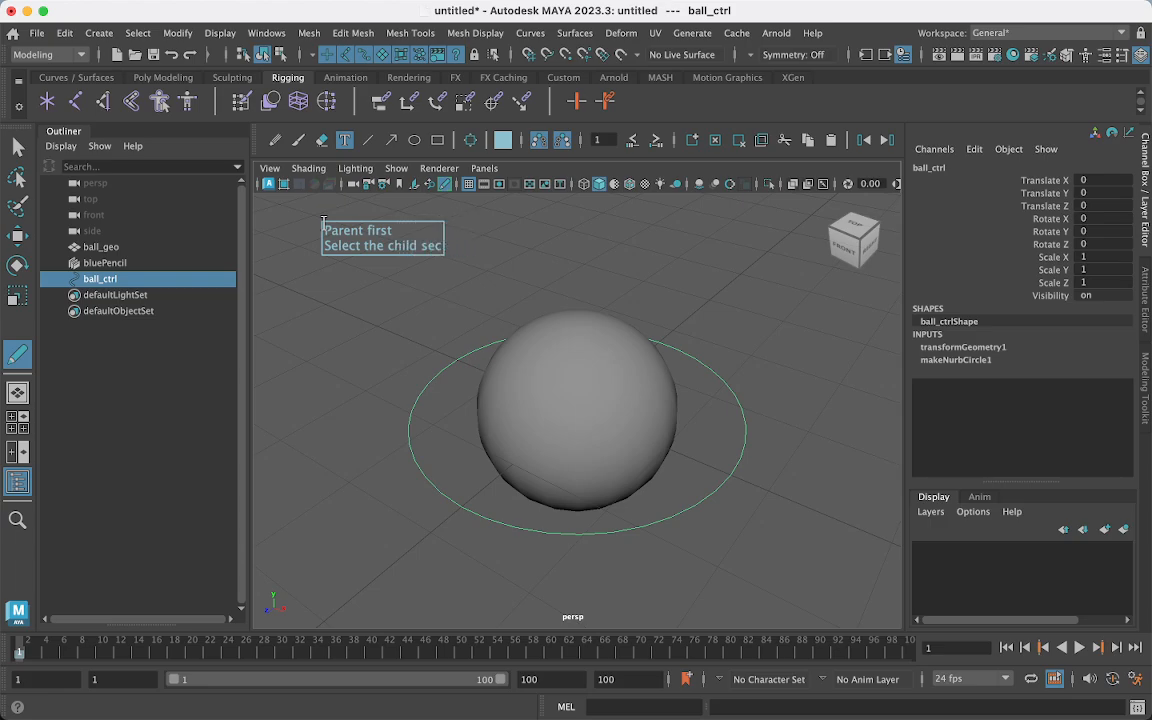
pyautogui.write('ond.')
# - Parent-constrain ball_geo to ball_ctrl, with the control selected first and the sphere second
pyautogui.press('q')
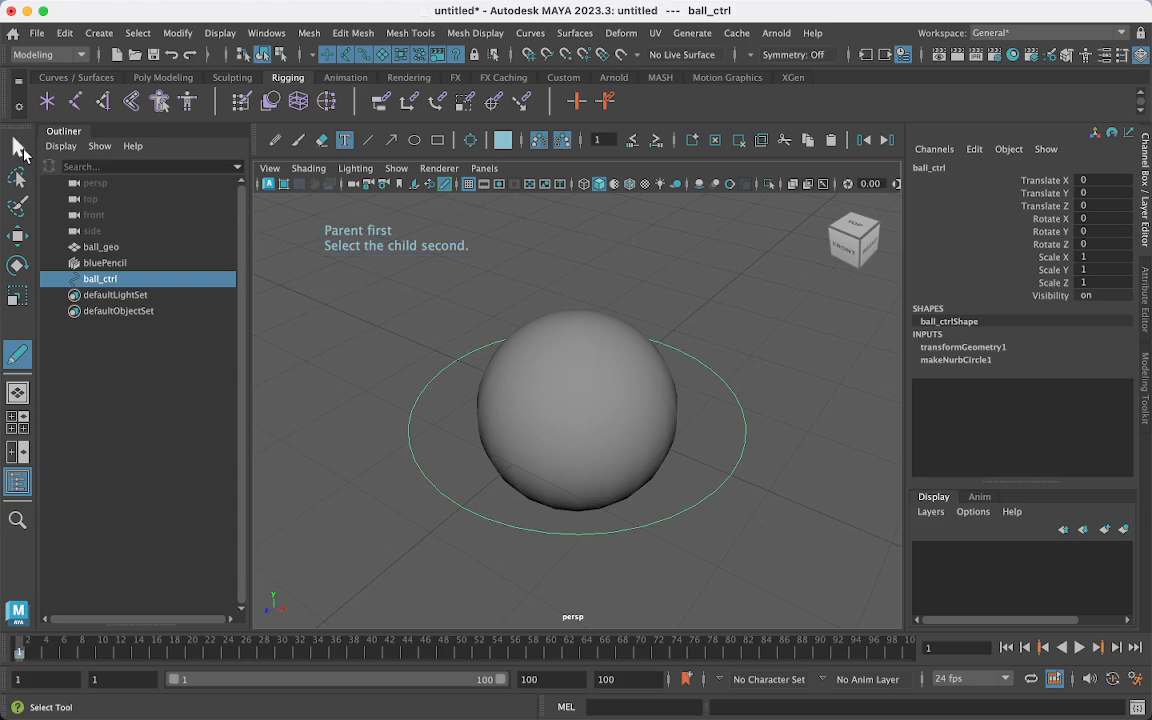
pyautogui.click(416, 379)
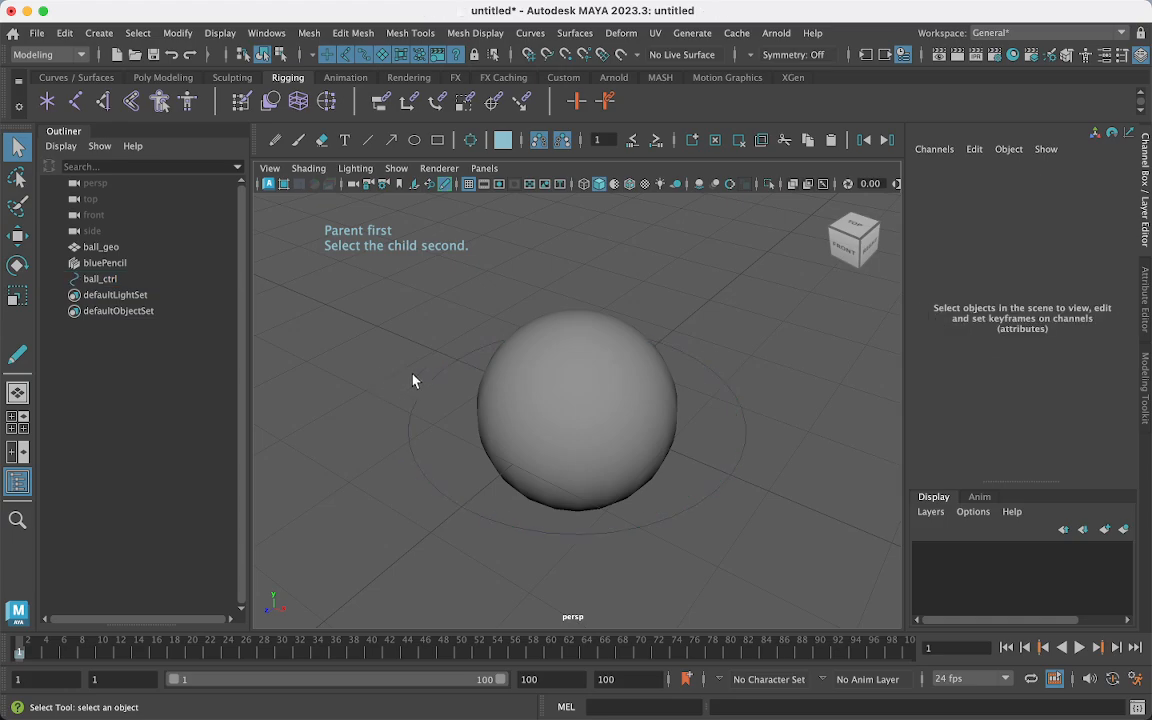
pyautogui.click(435, 384)
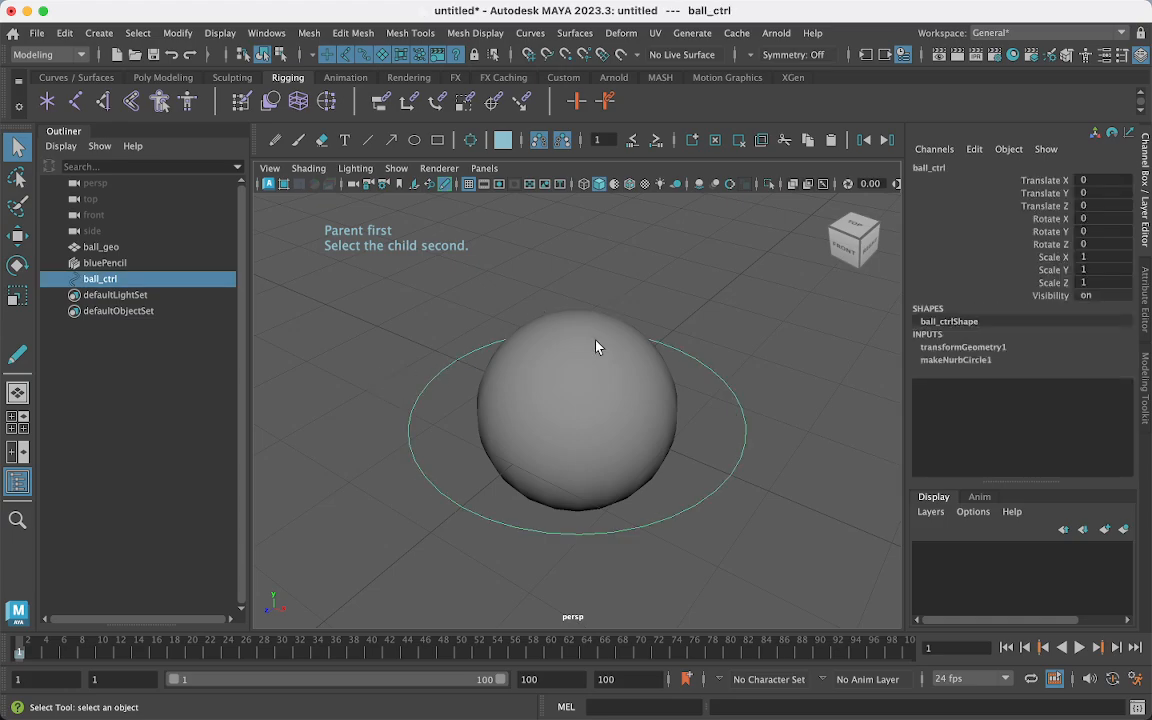
pyautogui.keyDown('shift'); pyautogui.click(570, 390); pyautogui.keyUp('shift')
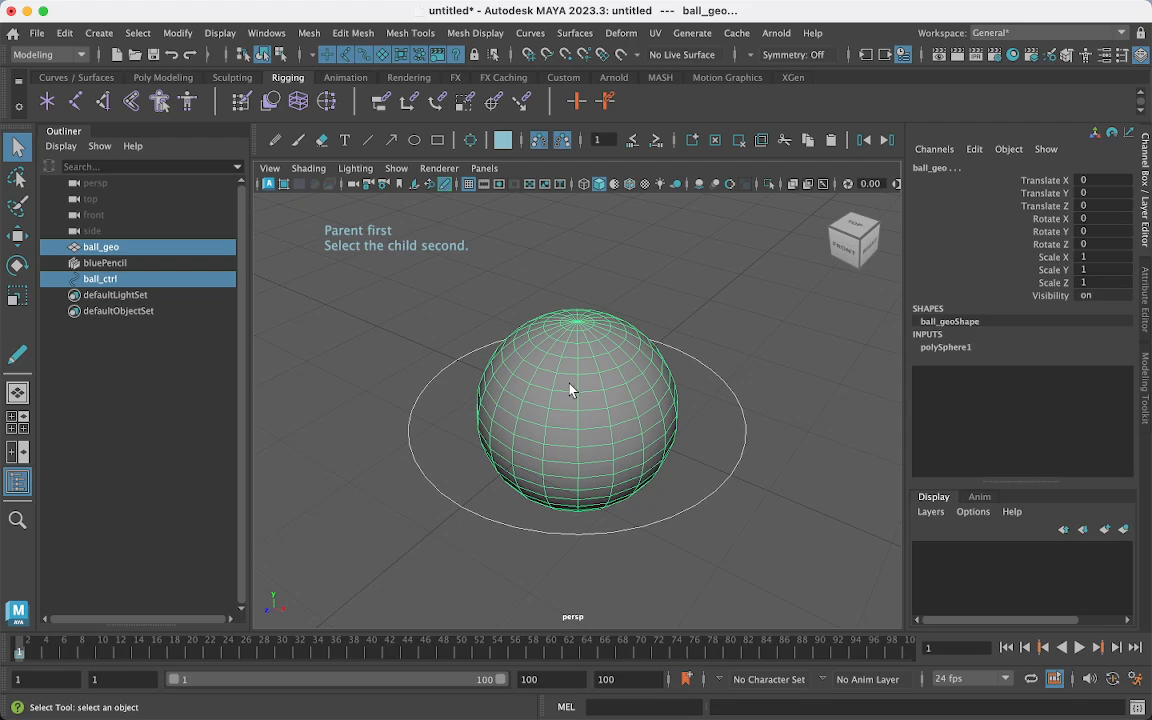
pyautogui.click(385, 102)
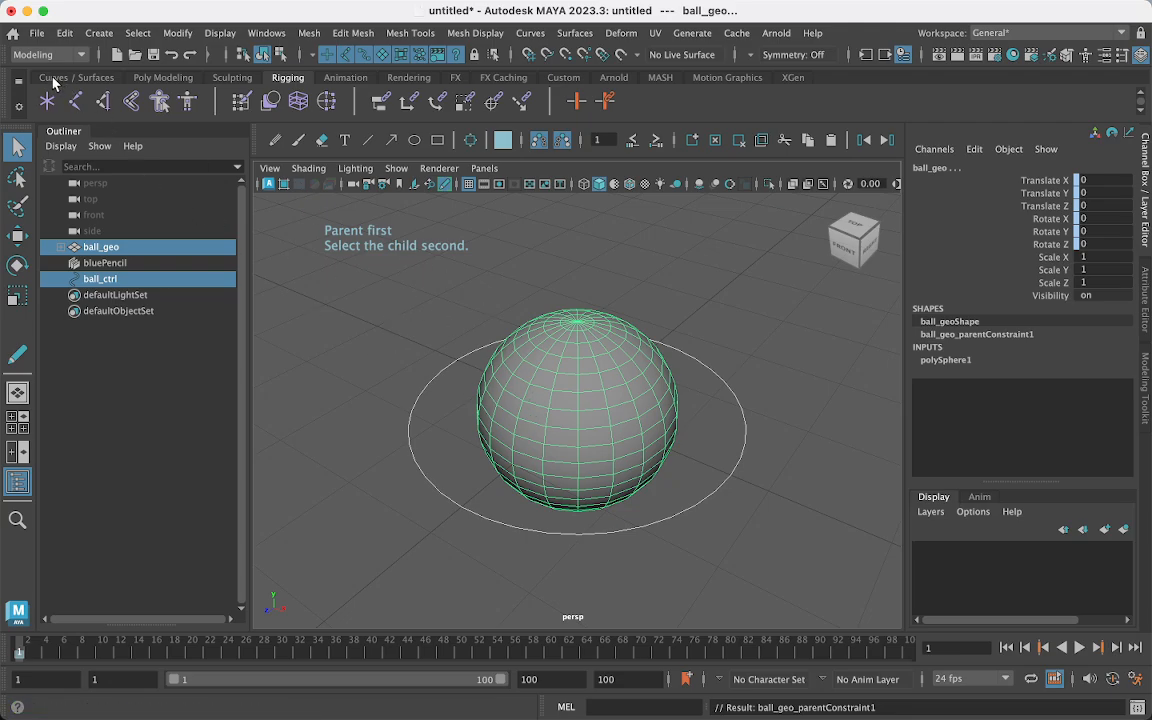
# - Create a polygon cube and scale it into a wide, flat slab
pyautogui.click(161, 78)
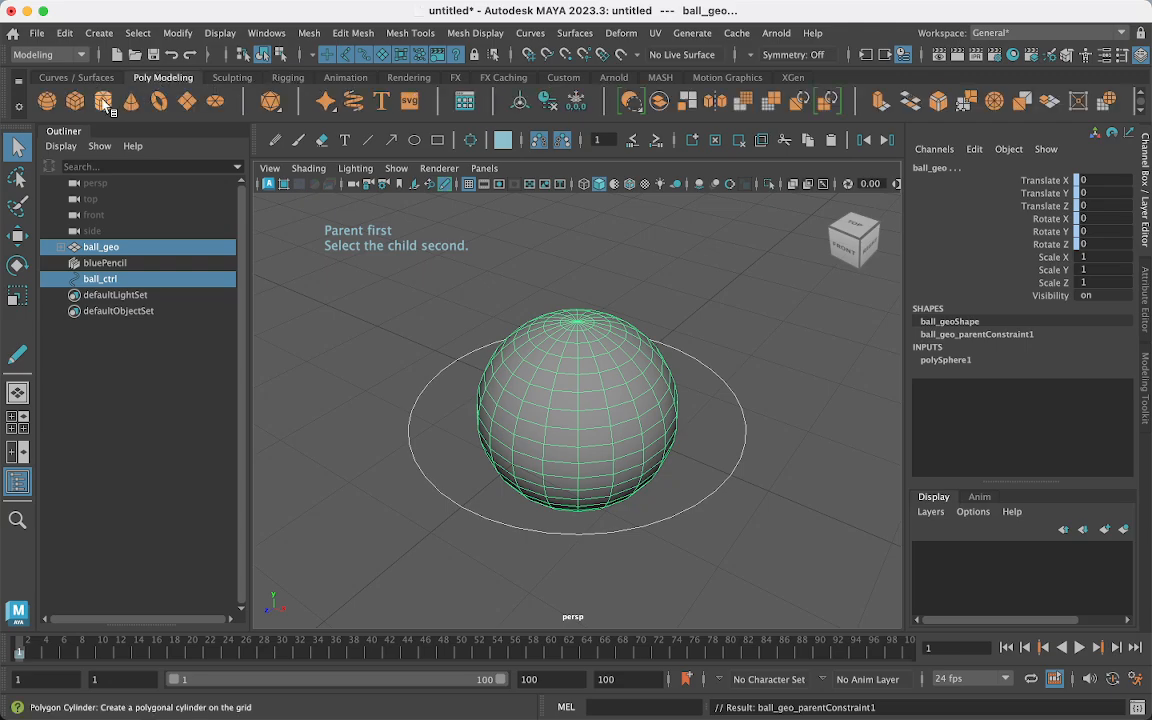
pyautogui.click(73, 103)
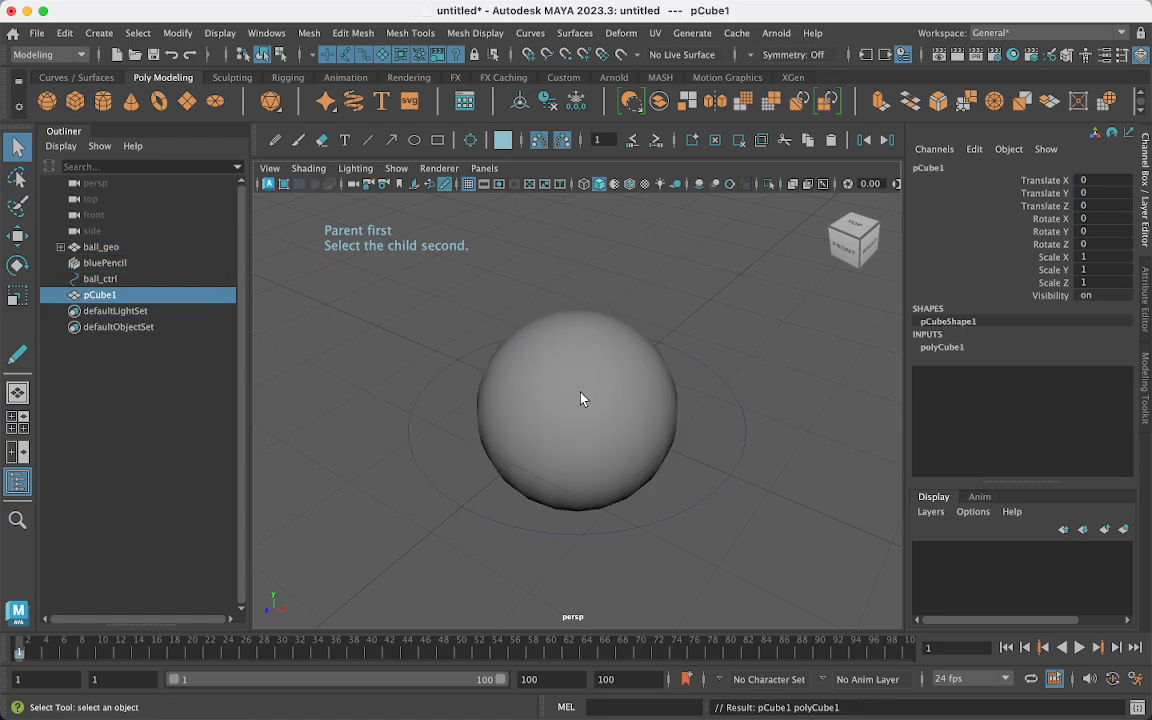
pyautogui.press('r')
pyautogui.moveTo(577, 410); pyautogui.dragTo(690, 401)
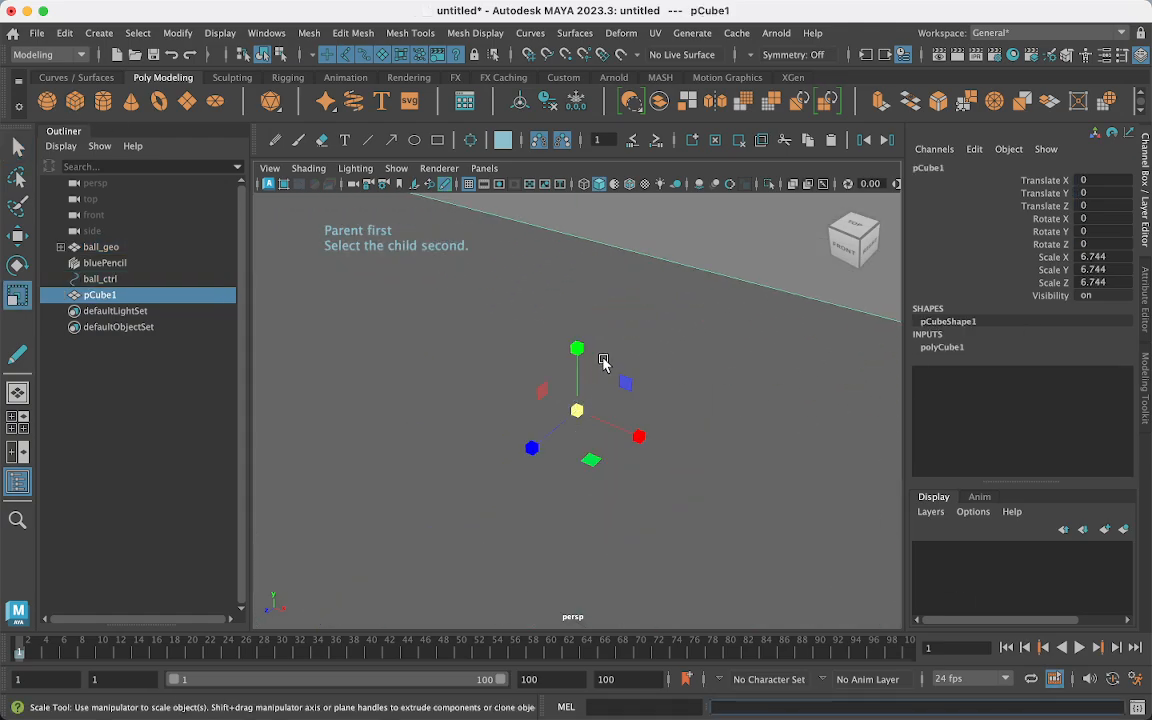
pyautogui.press('f')
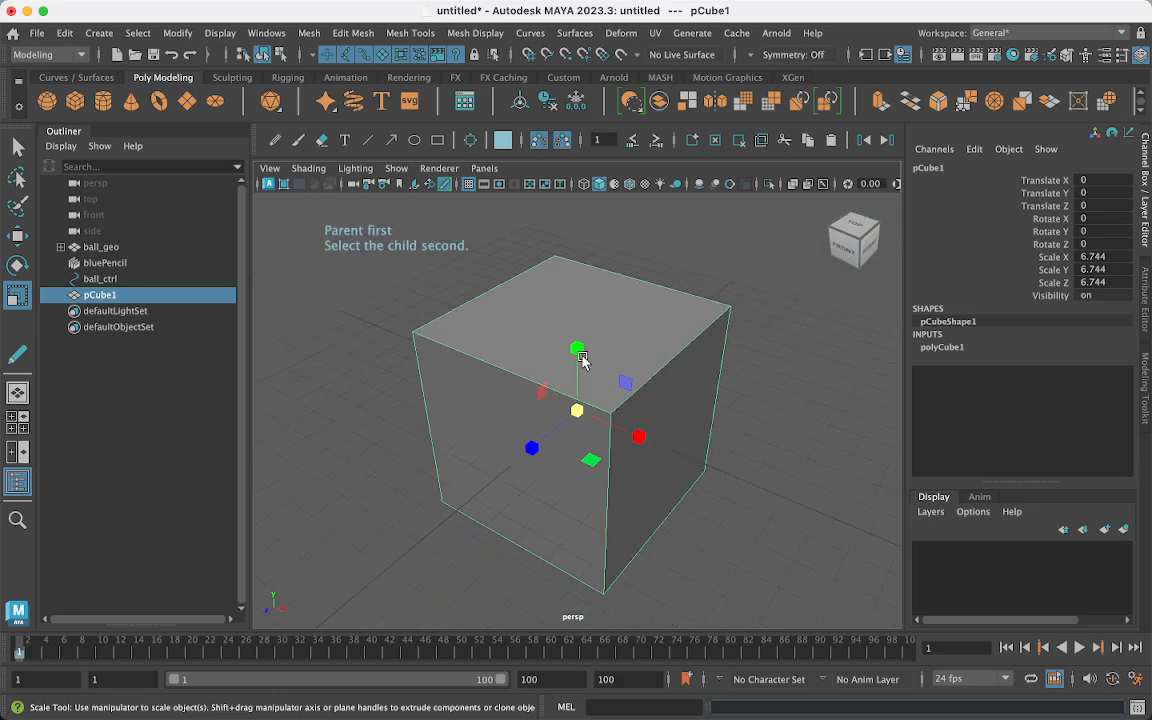
pyautogui.moveTo(578, 350); pyautogui.dragTo(578, 411)
pyautogui.keyDown('alt'); pyautogui.moveTo(577, 472); pyautogui.dragTo(609, 447); pyautogui.keyUp('alt')
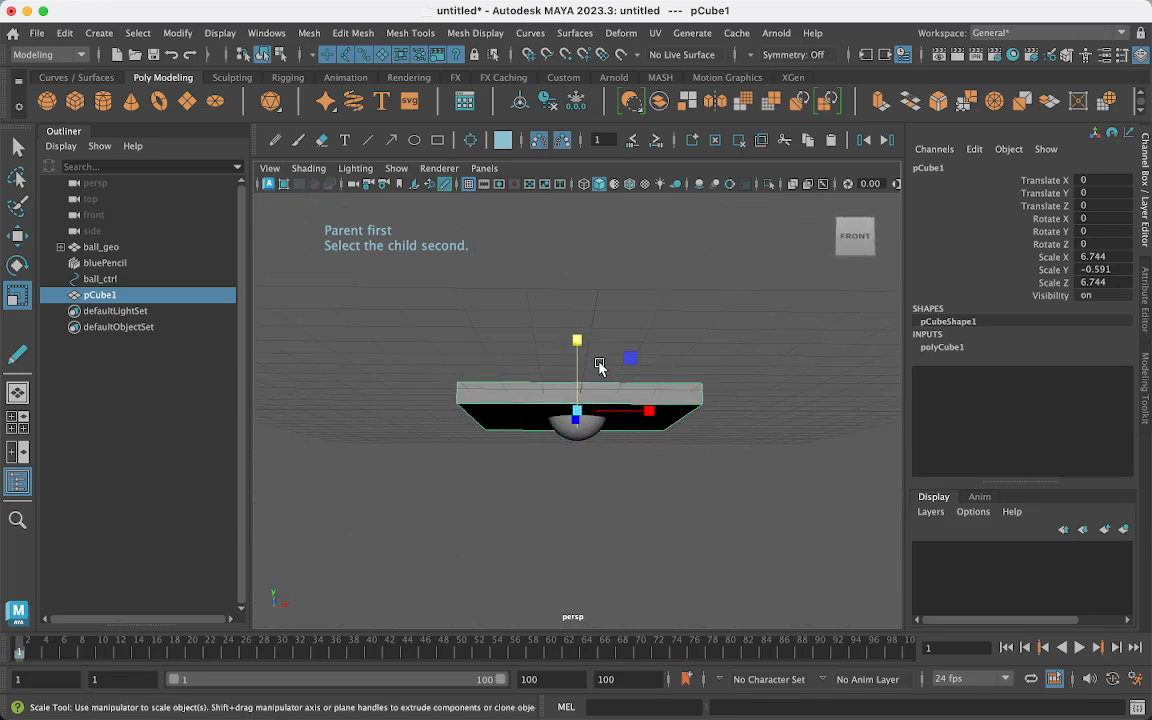
pyautogui.moveTo(580, 341); pyautogui.dragTo(579, 337)
pyautogui.moveTo(581, 414)
pyautogui.keyDown('alt'); pyautogui.mouseDown()
pyautogui.moveTo(599, 429)
pyautogui.moveTo(587, 435)
pyautogui.mouseUp(); pyautogui.keyUp('alt')
pyautogui.moveTo(578, 345); pyautogui.dragTo(586, 278)
pyautogui.keyDown('alt'); pyautogui.moveTo(579, 470); pyautogui.dragTo(571, 530); pyautogui.keyUp('alt')
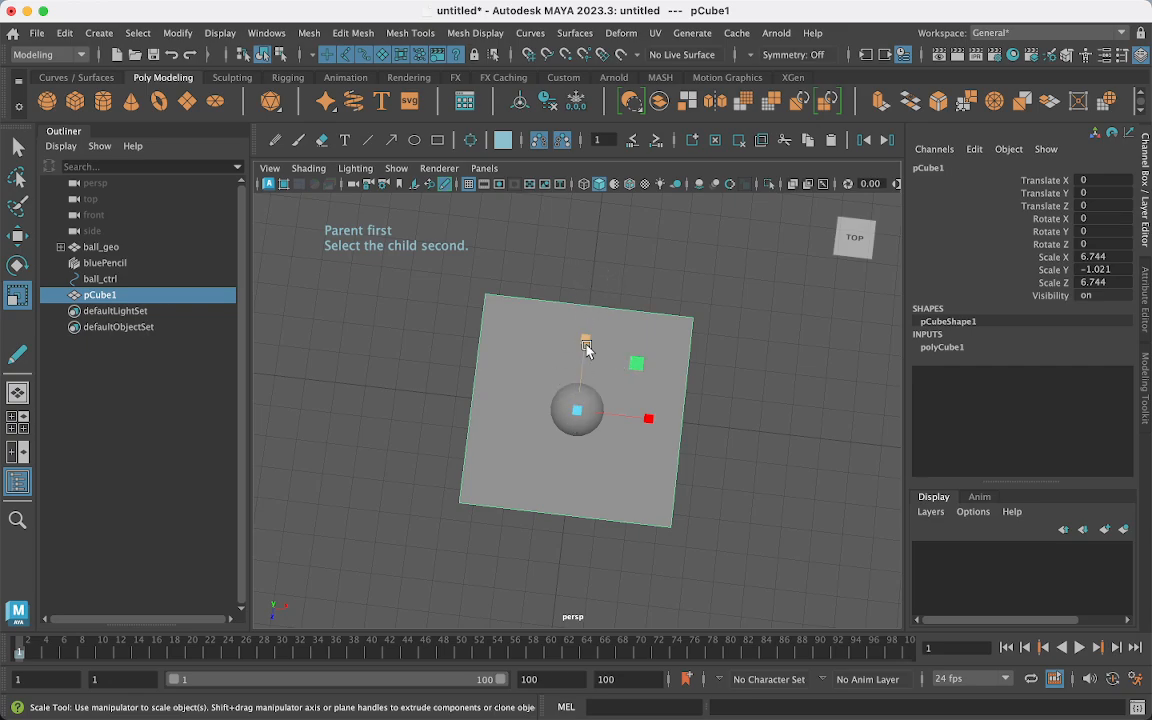
pyautogui.moveTo(634, 363); pyautogui.dragTo(604, 453)
# - Move the slab down beneath the ball
pyautogui.scroll(10, 607, 442)
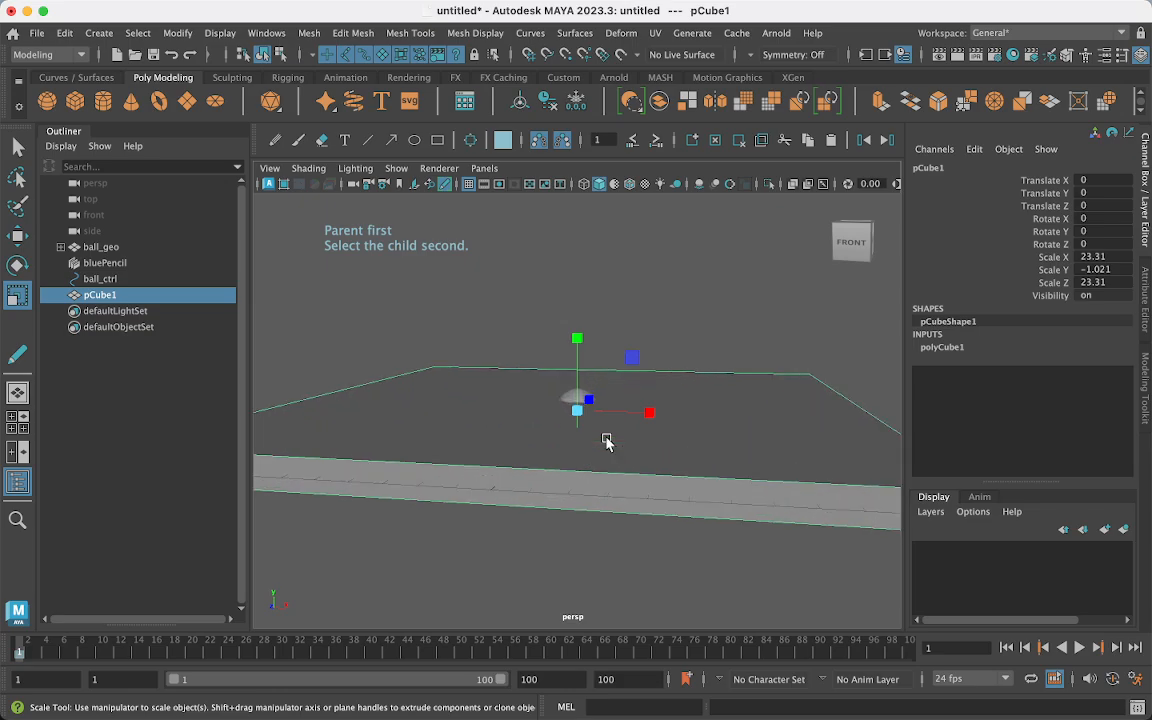
pyautogui.press('w')
pyautogui.moveTo(576, 333); pyautogui.dragTo(572, 382)
pyautogui.scroll(-5, 572, 382)
pyautogui.scroll(5, 572, 382)
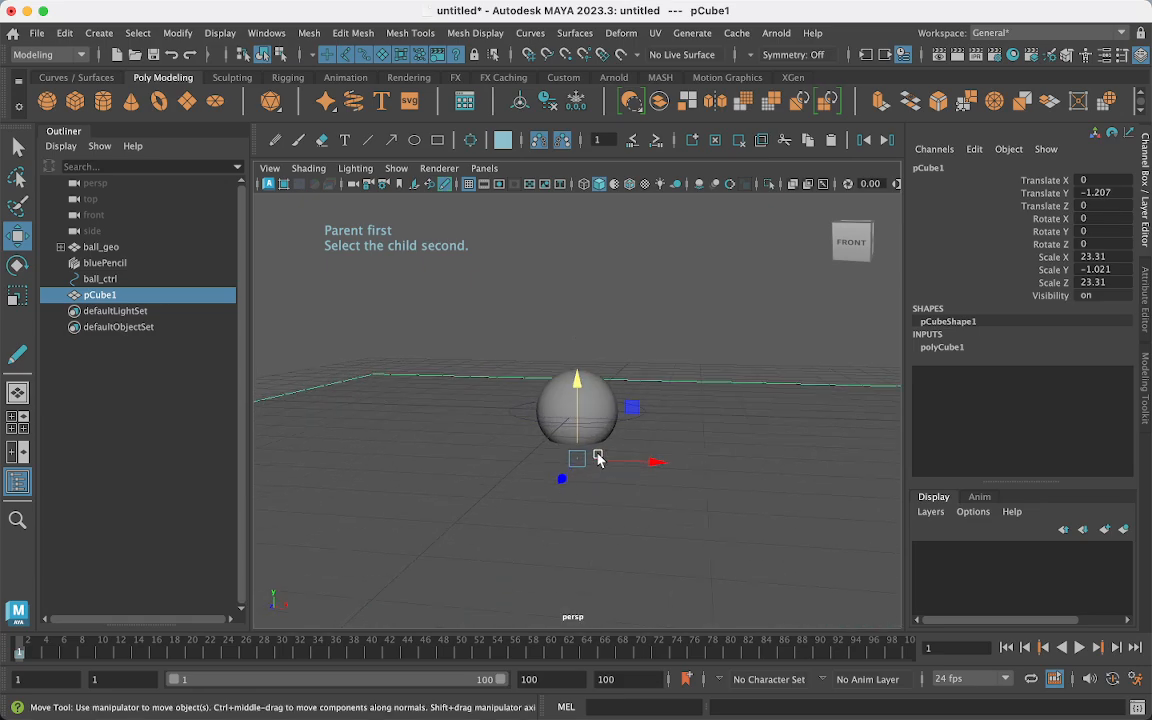
pyautogui.moveTo(598, 459)
pyautogui.keyDown('alt'); pyautogui.mouseDown()
pyautogui.moveTo(622, 452)
pyautogui.moveTo(606, 458)
pyautogui.mouseUp(); pyautogui.keyUp('alt')
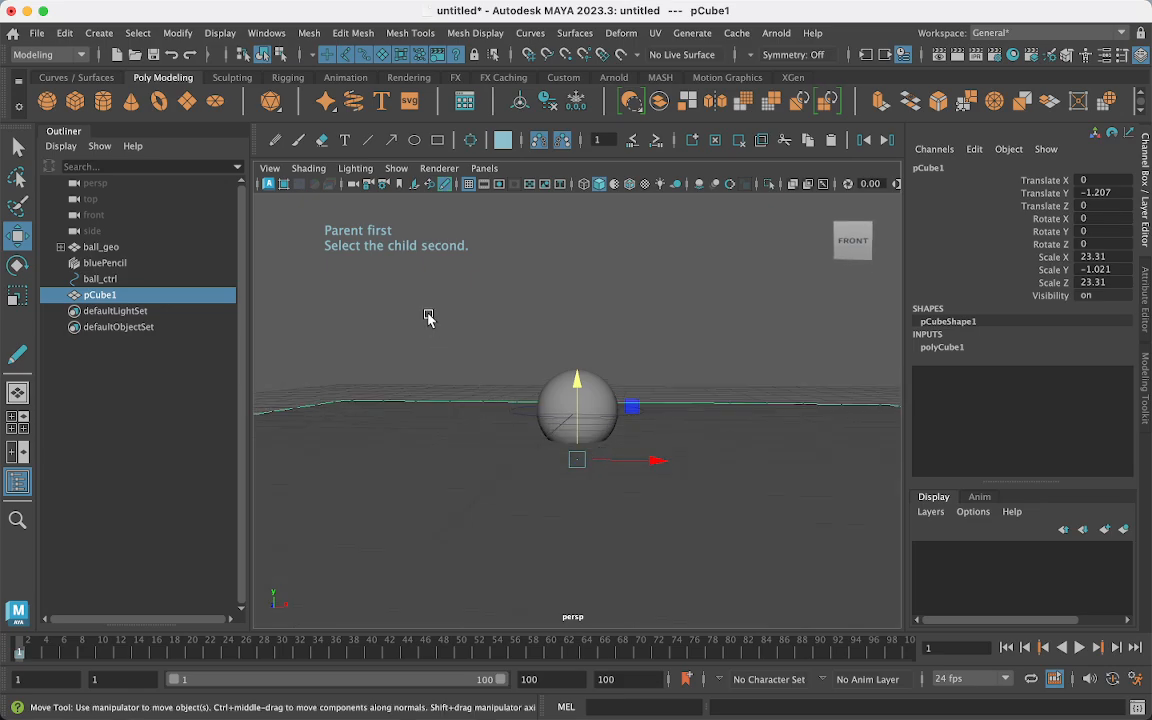
# - Stretch the slab along X and Z to scale 78.129, -1.021, 56.026, and lower it to Y -1.306
pyautogui.press('r')
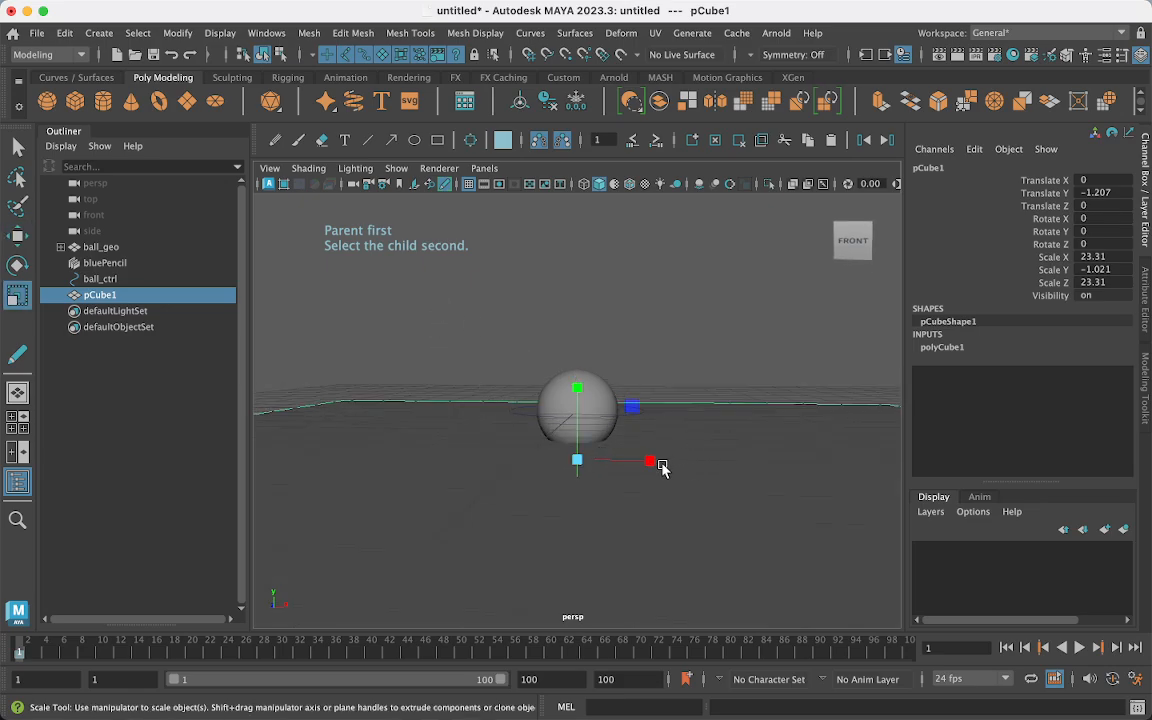
pyautogui.moveTo(659, 463); pyautogui.dragTo(823, 470)
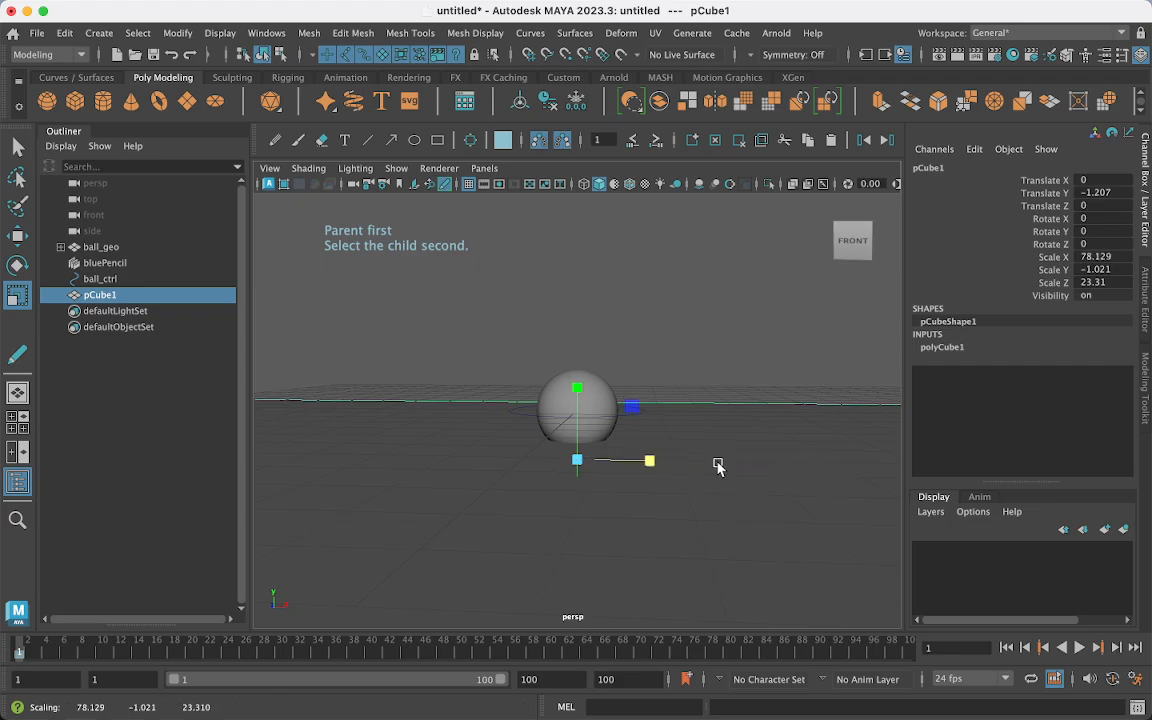
pyautogui.keyDown('alt'); pyautogui.moveTo(733, 494); pyautogui.dragTo(666, 517); pyautogui.keyUp('alt')
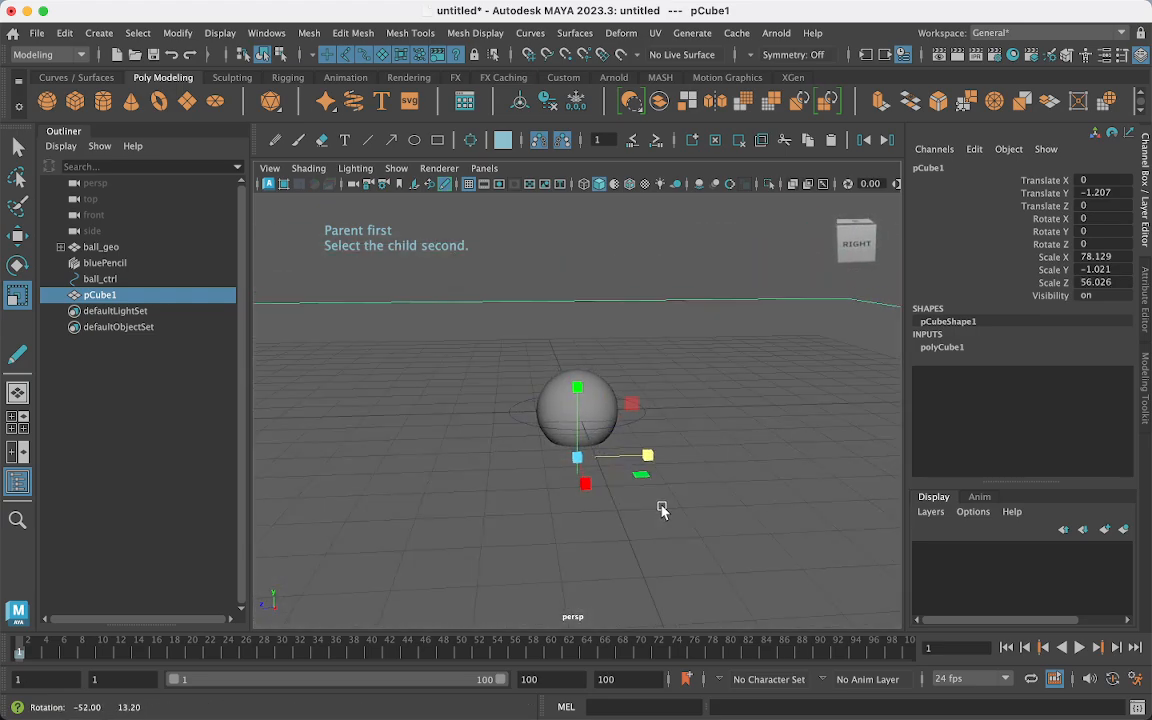
pyautogui.press('w')
pyautogui.moveTo(577, 386); pyautogui.dragTo(573, 392)
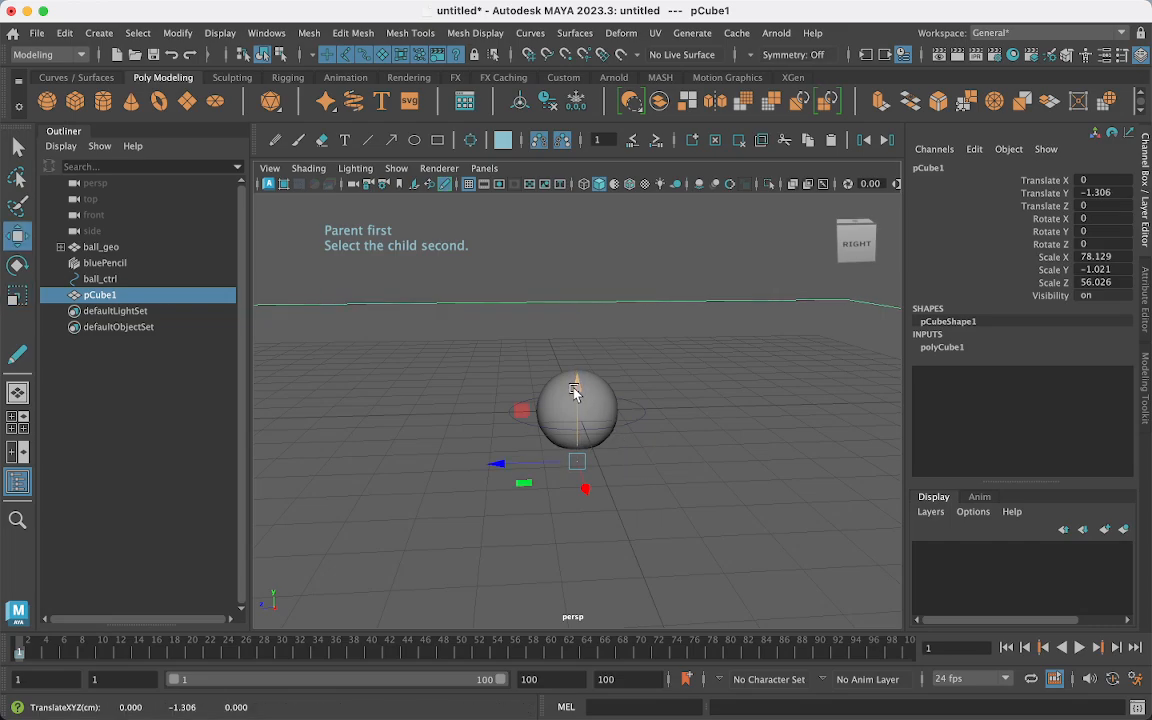
# - Increment-save the scene as a Maya ASCII file named with the student's name plus _tutorial5
pyautogui.click(36, 33)
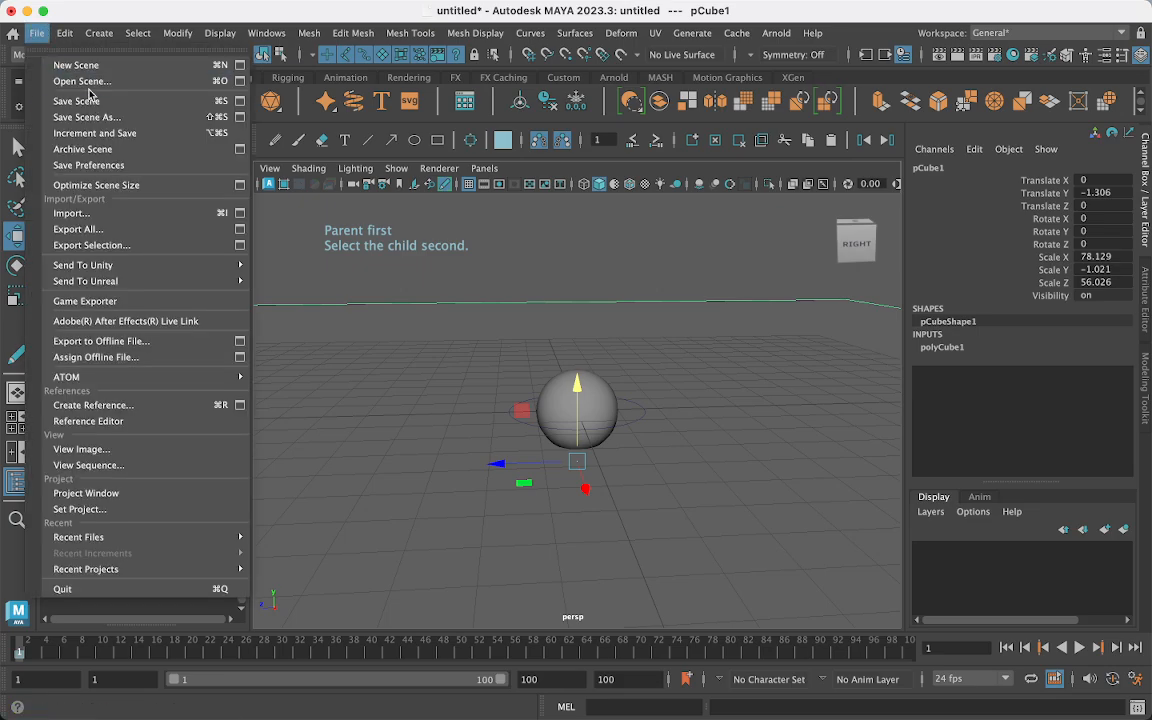
pyautogui.click(103, 133)
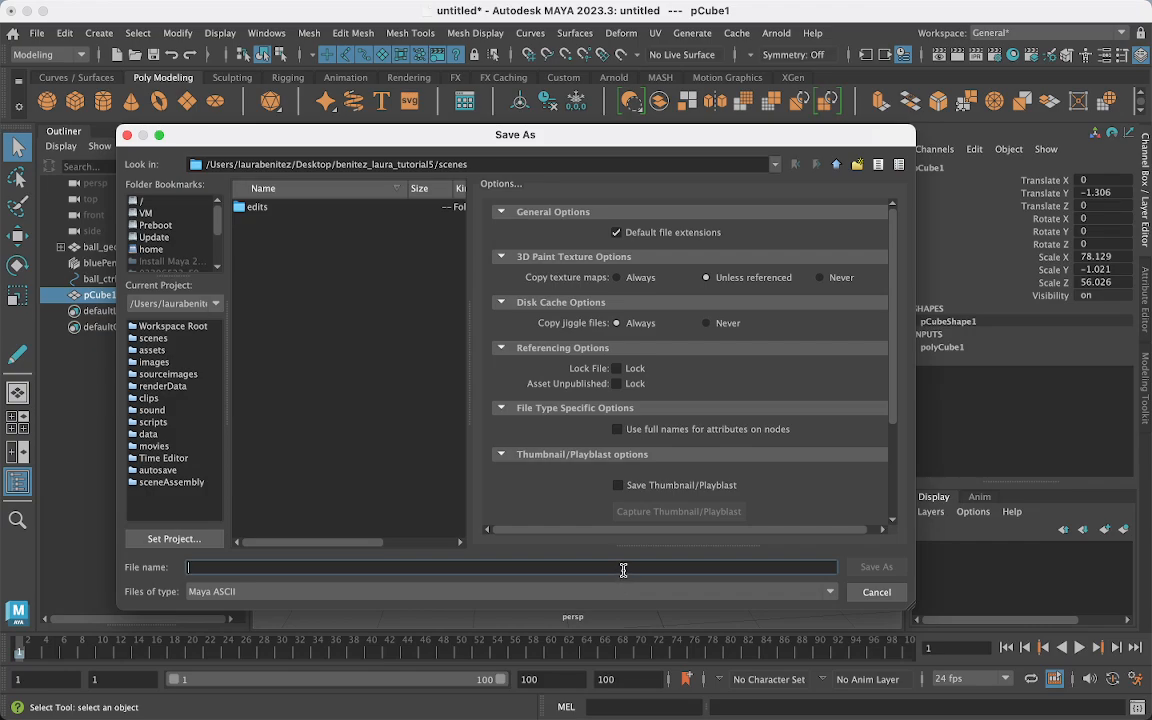
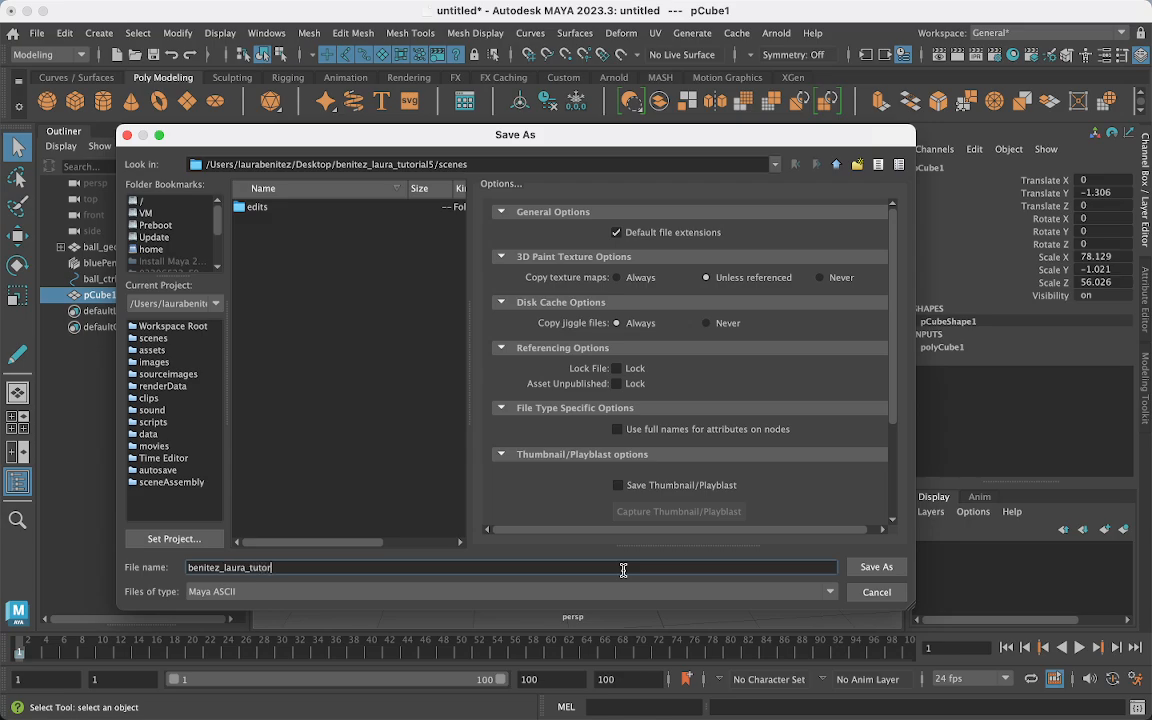
pyautogui.write('ial5')
pyautogui.press('Return')
# - Deselect the slab and maximize the side view
pyautogui.press('w')
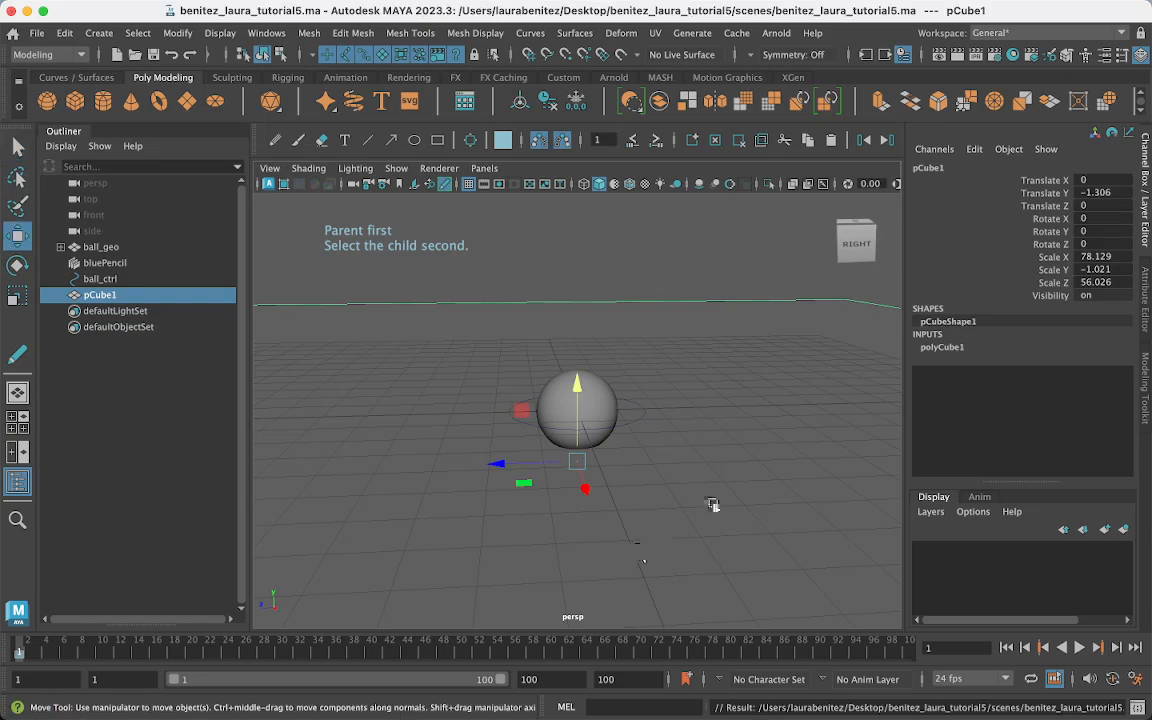
pyautogui.keyDown('alt'); pyautogui.moveTo(585, 333); pyautogui.dragTo(684, 352); pyautogui.keyUp('alt')
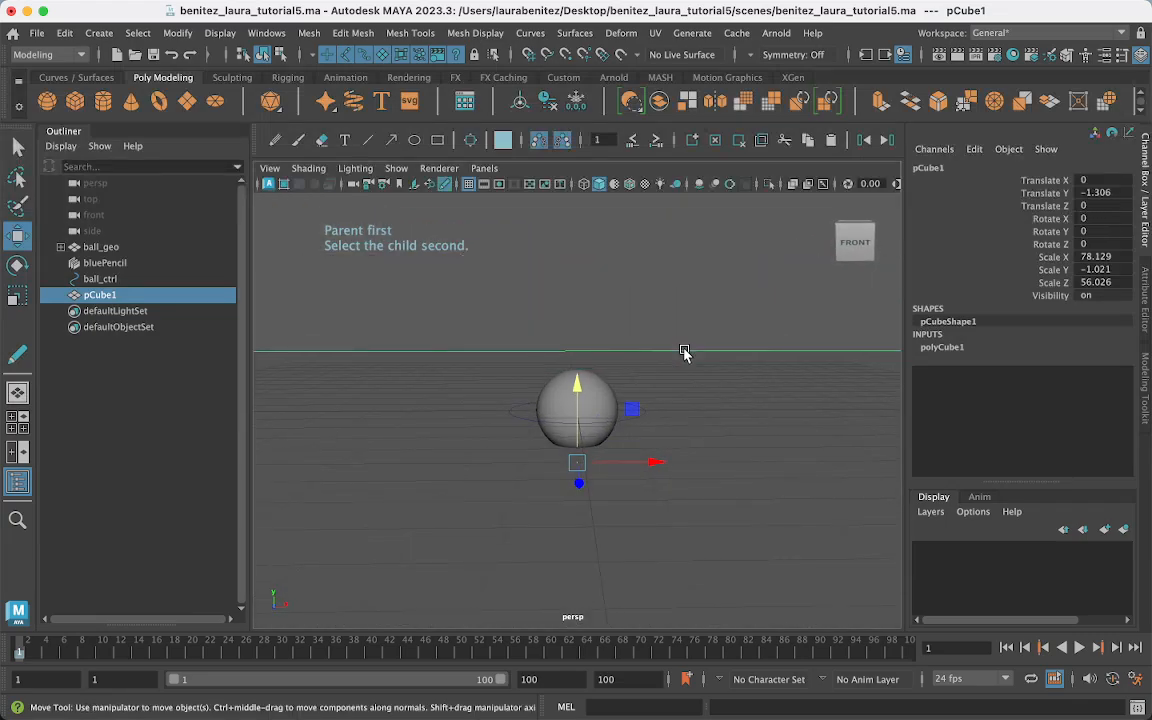
pyautogui.click(650, 297)
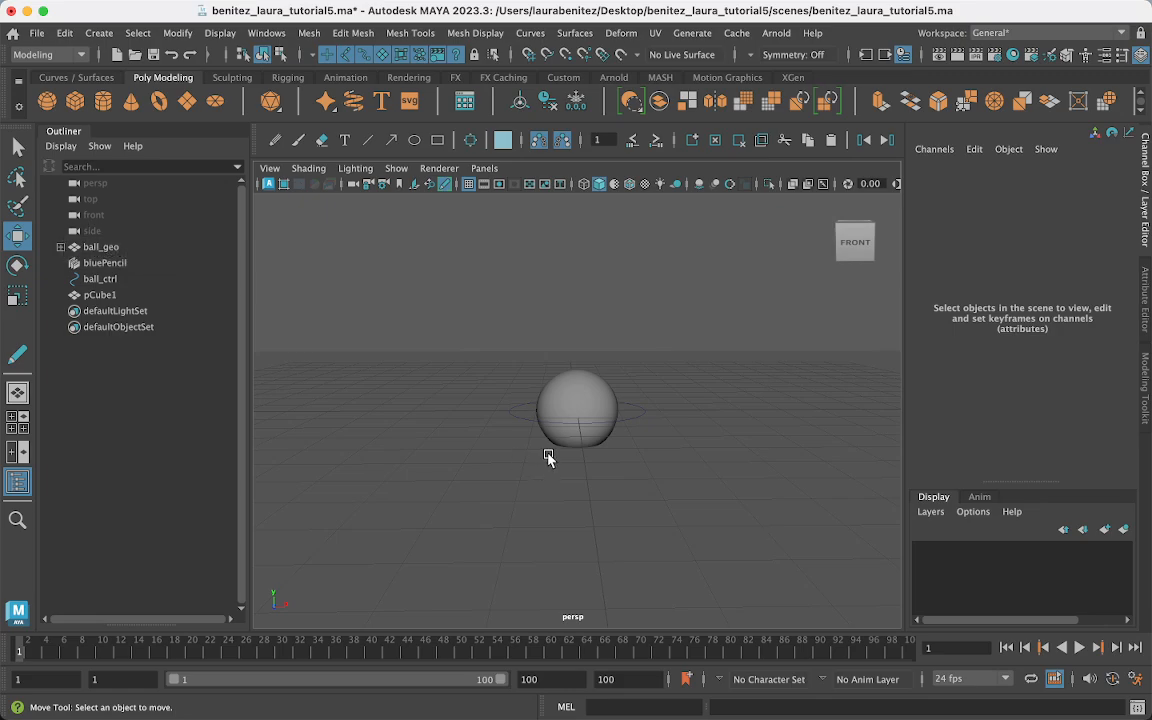
pyautogui.press('space')
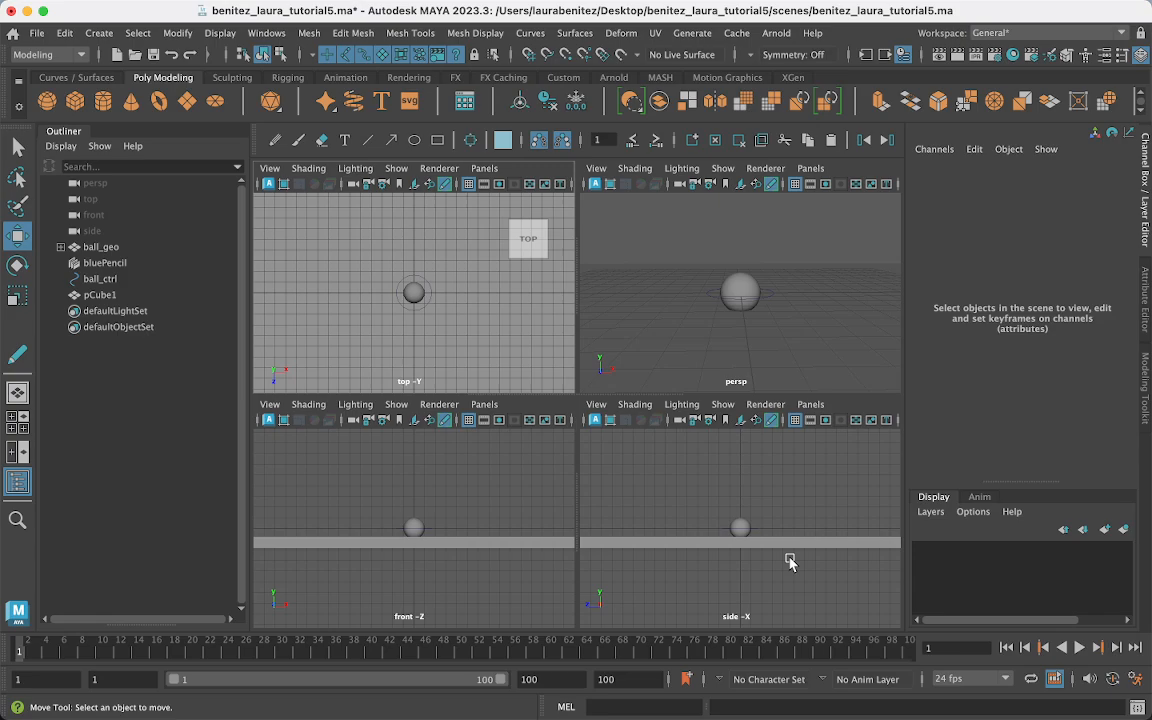
pyautogui.press('space')
# - Lower pCube1 to Y -4.792 and thicken it to scale Y -7.81 so its top meets the ball
pyautogui.click(679, 449)
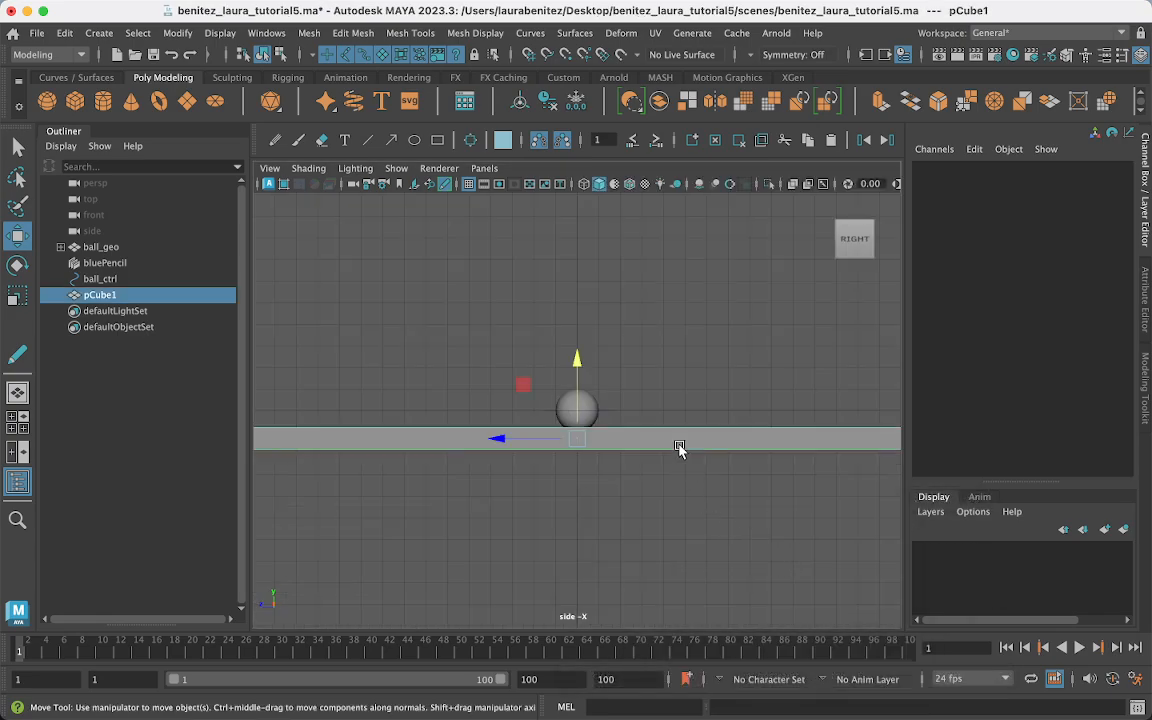
pyautogui.moveTo(577, 360); pyautogui.dragTo(641, 95)
pyautogui.press('r')
pyautogui.moveTo(576, 440)
pyautogui.mouseDown()
pyautogui.moveTo(577, 405)
pyautogui.moveTo(579, 418)
pyautogui.mouseUp()
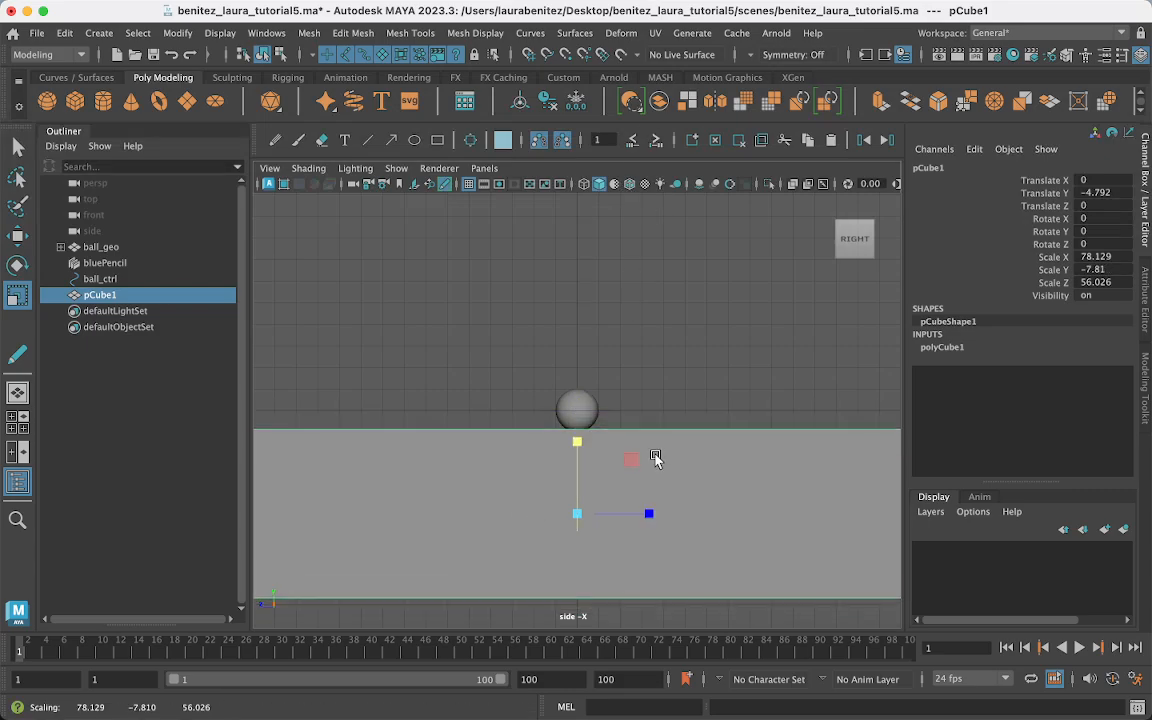
pyautogui.keyDown('ctrl'); pyautogui.moveTo(654, 454); pyautogui.dragTo(745, 586, button='right'); pyautogui.keyUp('ctrl')
pyautogui.keyDown('alt'); pyautogui.moveTo(701, 434); pyautogui.dragTo(837, 641, button='right'); pyautogui.keyUp('alt')
pyautogui.keyDown('alt'); pyautogui.moveTo(744, 519); pyautogui.dragTo(736, 569, button='middle'); pyautogui.keyUp('alt')
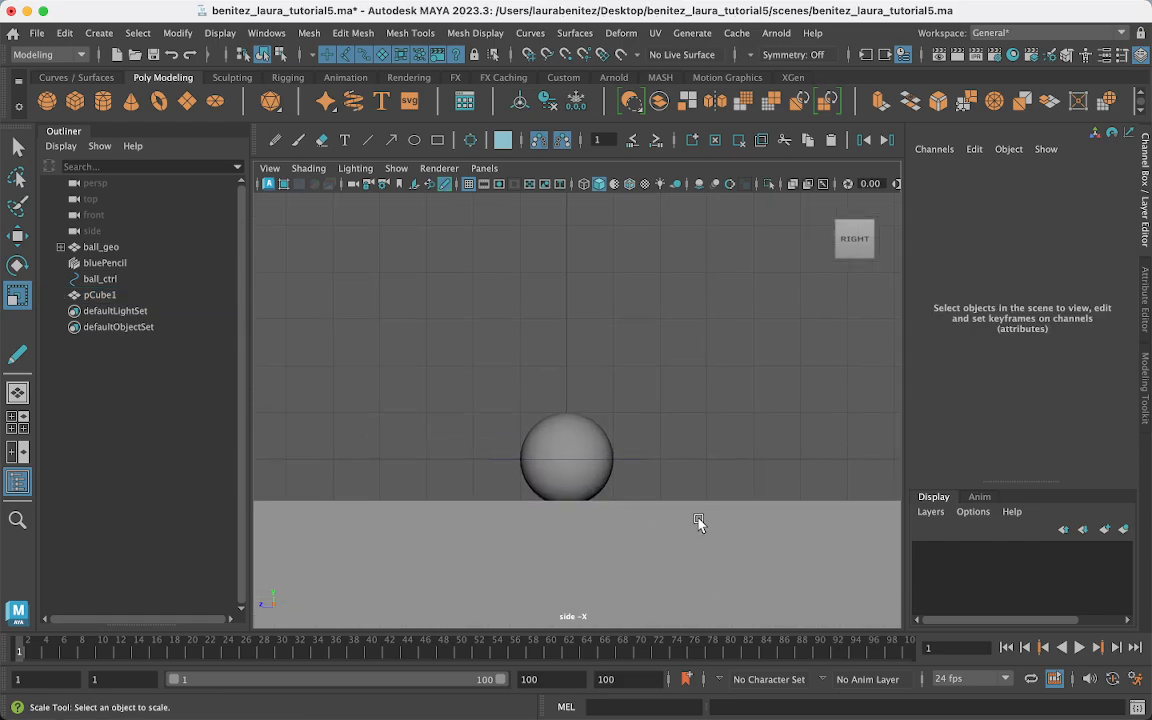
pyautogui.scroll(-5, 699, 525)
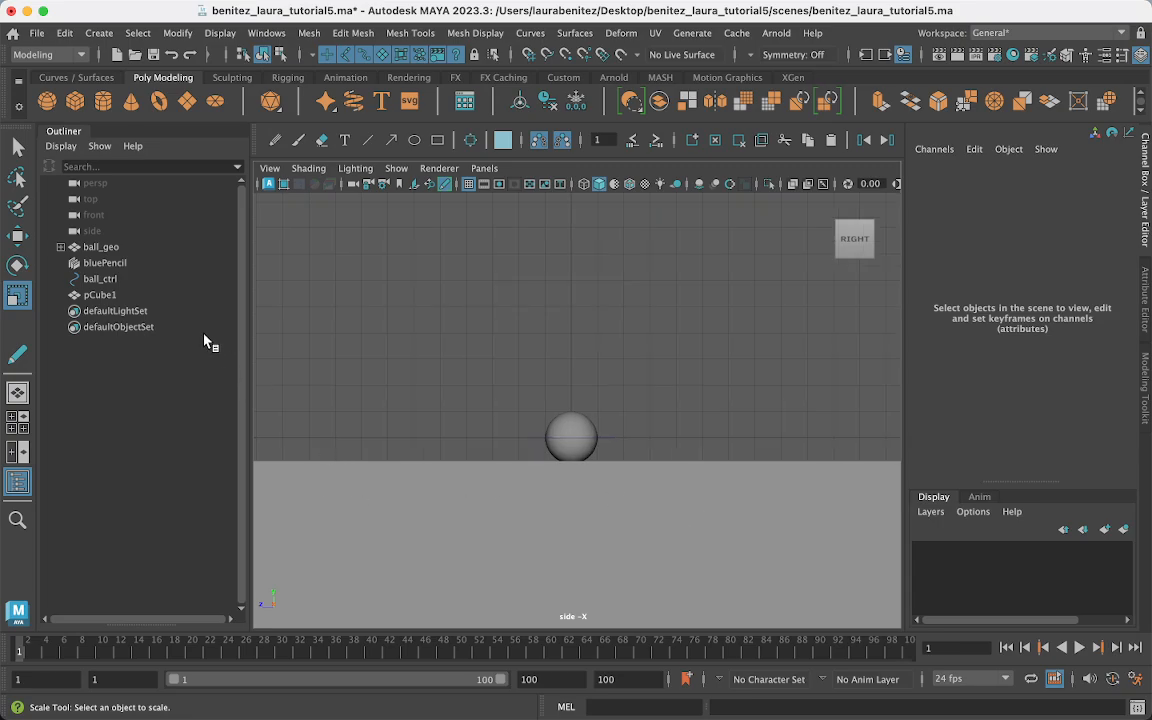
# - Rename pCube1 to ground_geo in the Outliner
pyautogui.doubleClick(99, 296)
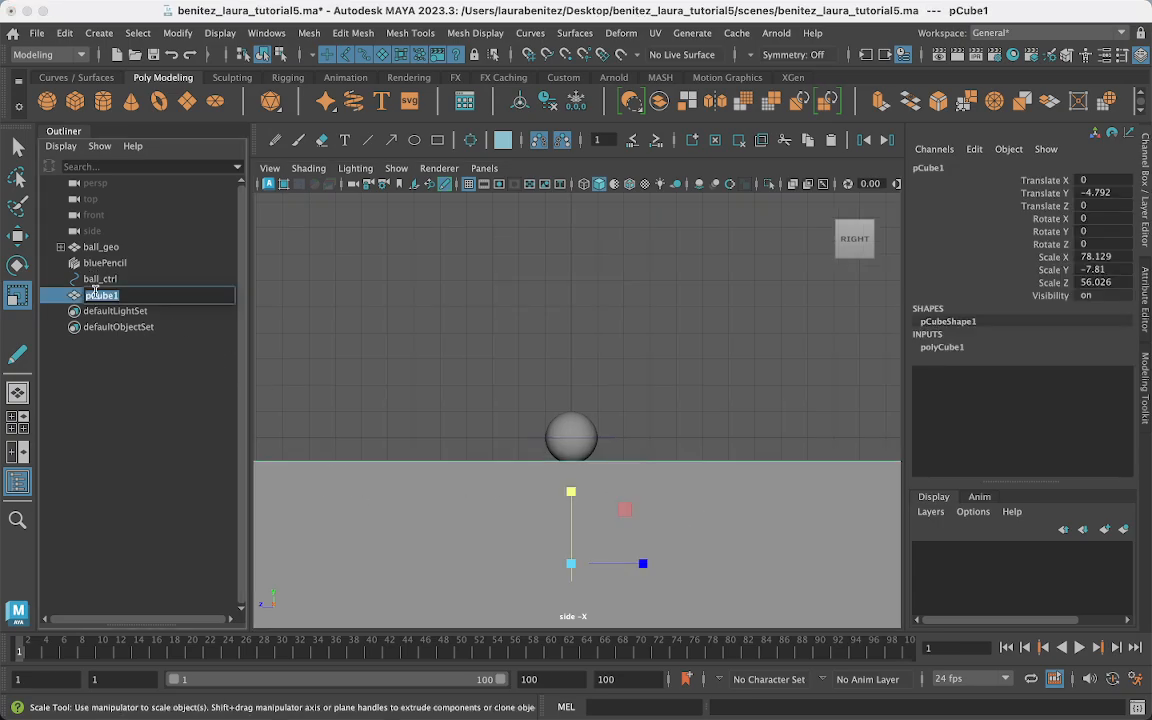
pyautogui.write('ground_geo')
pyautogui.press('Return')
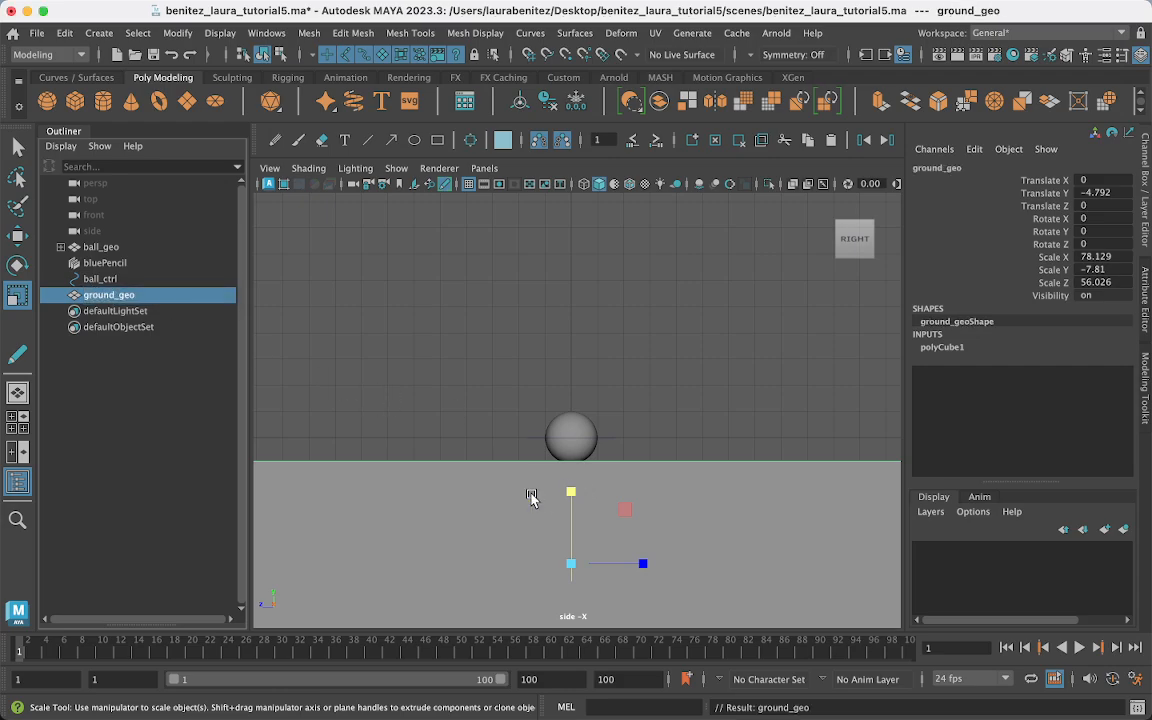
# - Lock ground_geo's translate, rotate and scale channels in the Channel Box
pyautogui.moveTo(1008, 182); pyautogui.dragTo(1053, 288)
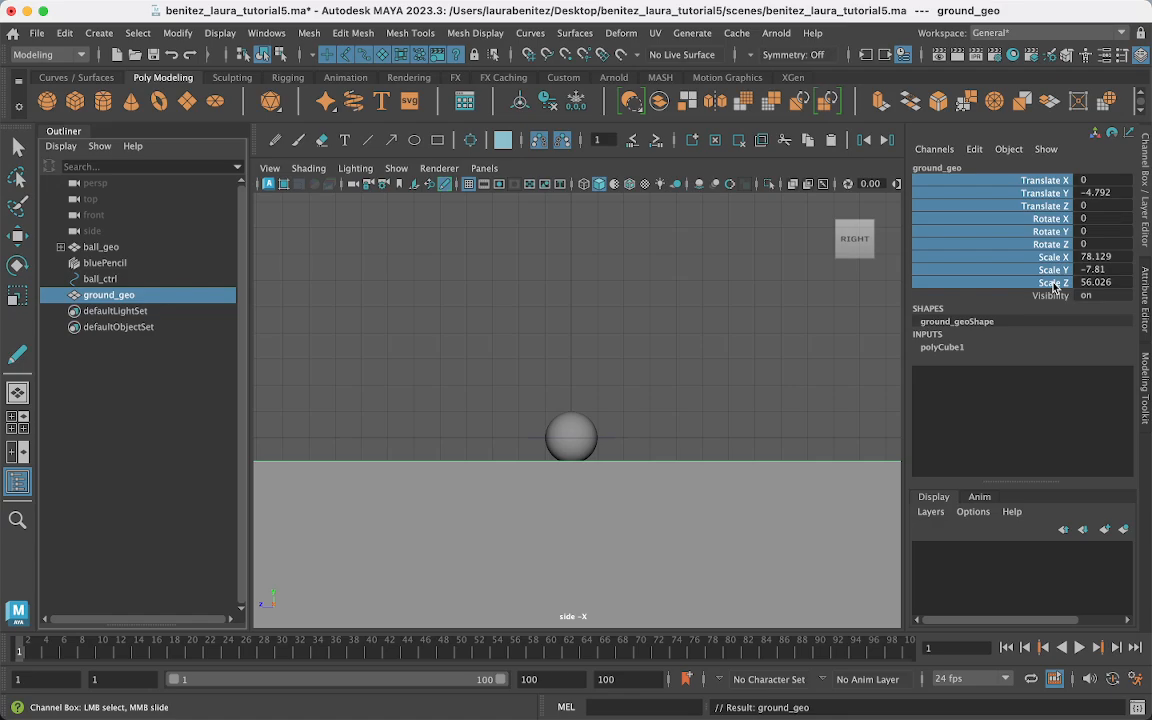
pyautogui.rightClick(1041, 225)
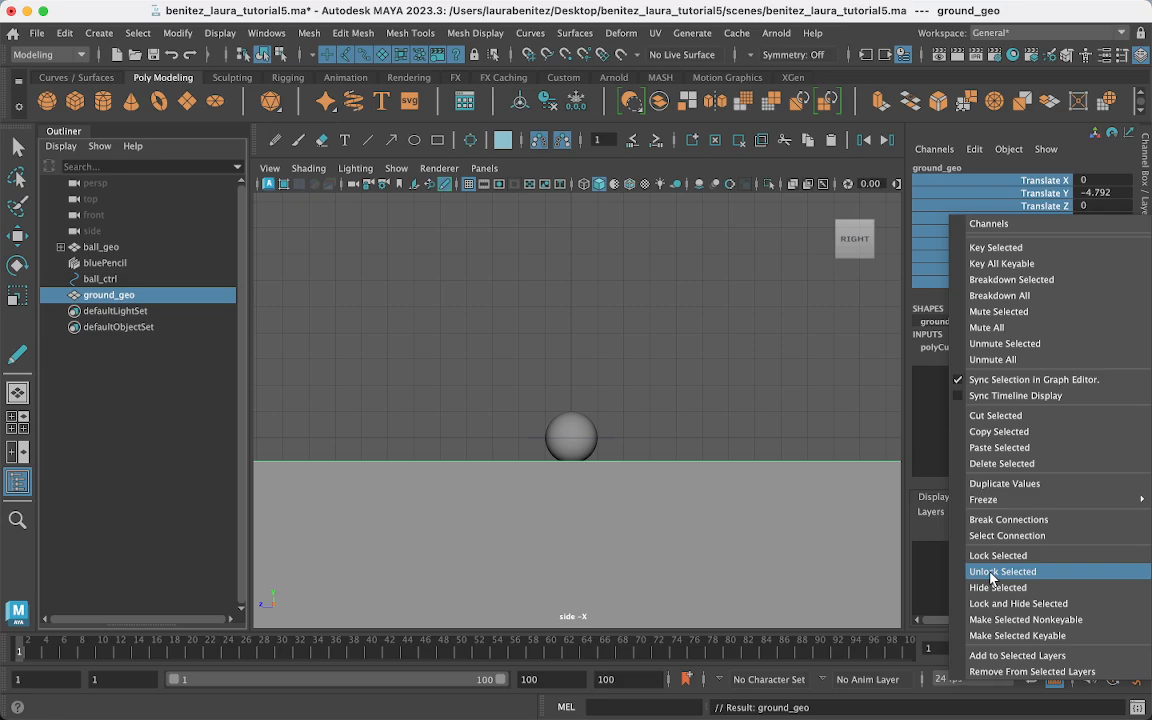
pyautogui.click(1000, 556)
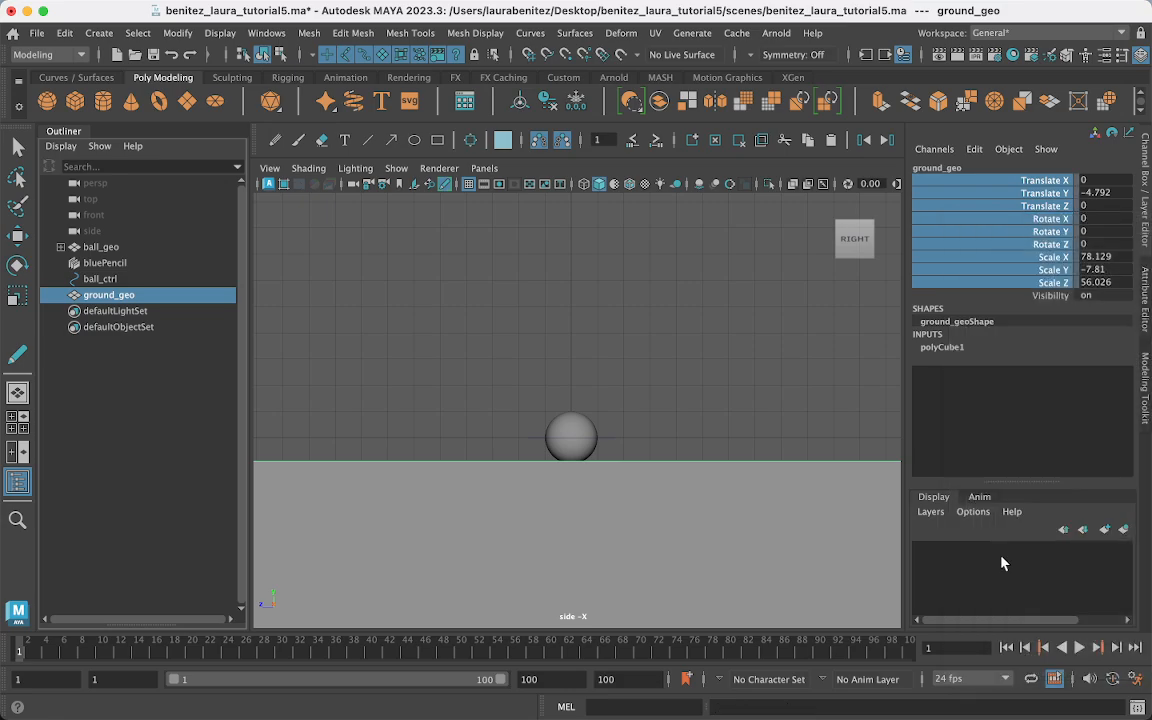
pyautogui.press('r')
pyautogui.click(545, 290)
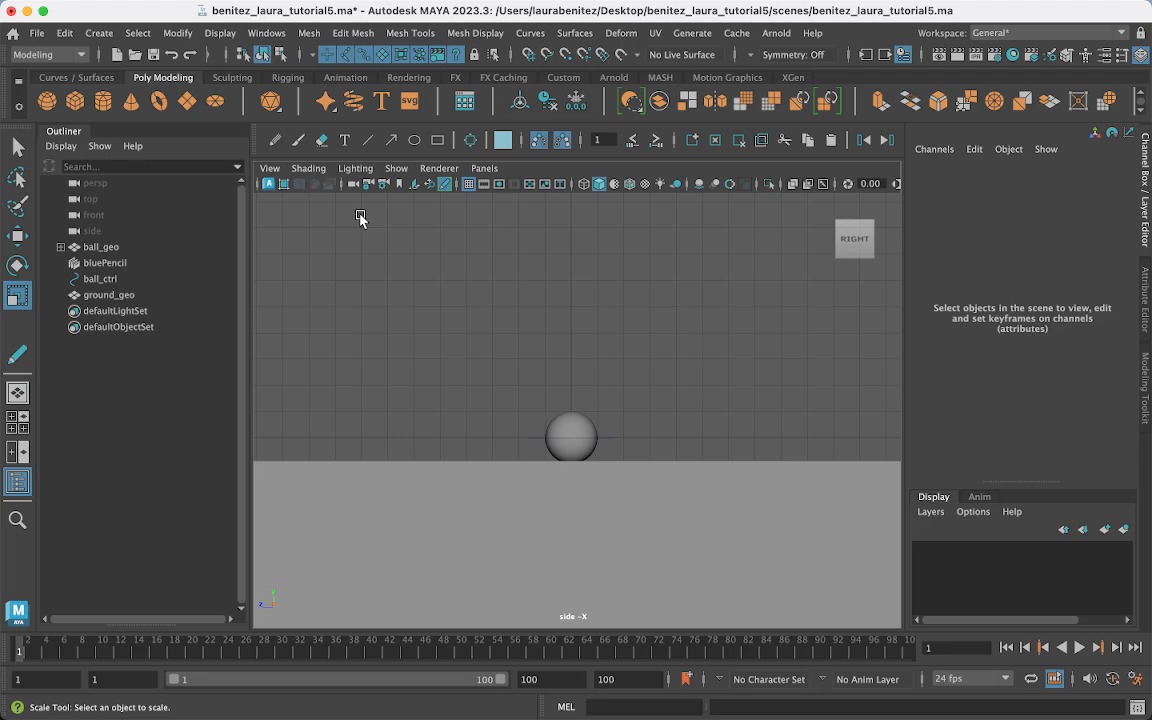
pyautogui.click(489, 190)
pyautogui.click(502, 188)
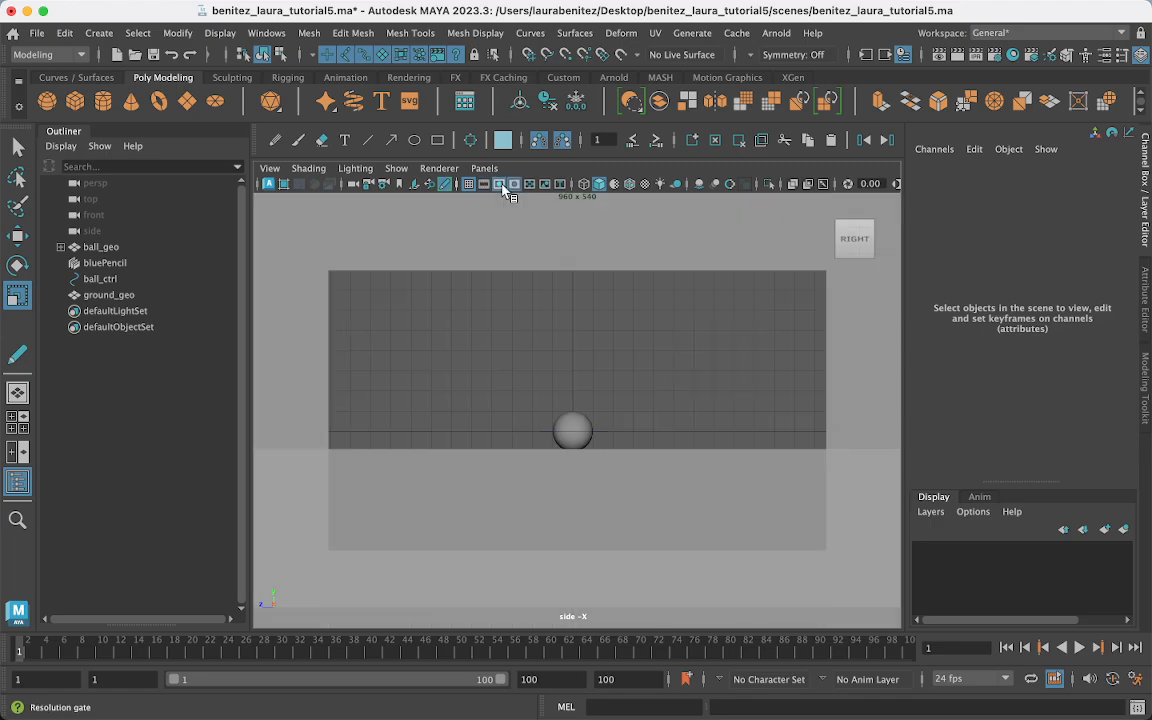
pyautogui.keyDown('alt'); pyautogui.moveTo(612, 285); pyautogui.dragTo(605, 338, button='middle'); pyautogui.keyUp('alt')
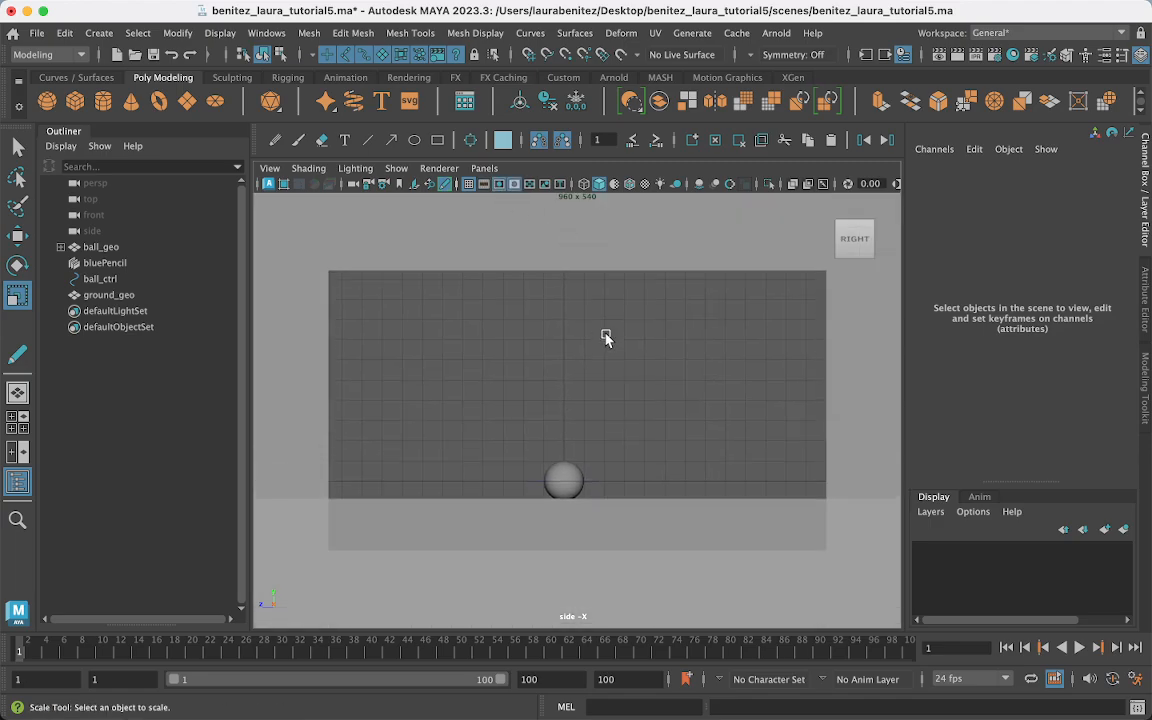
pyautogui.moveTo(606, 336); pyautogui.dragTo(610, 368, button='right')
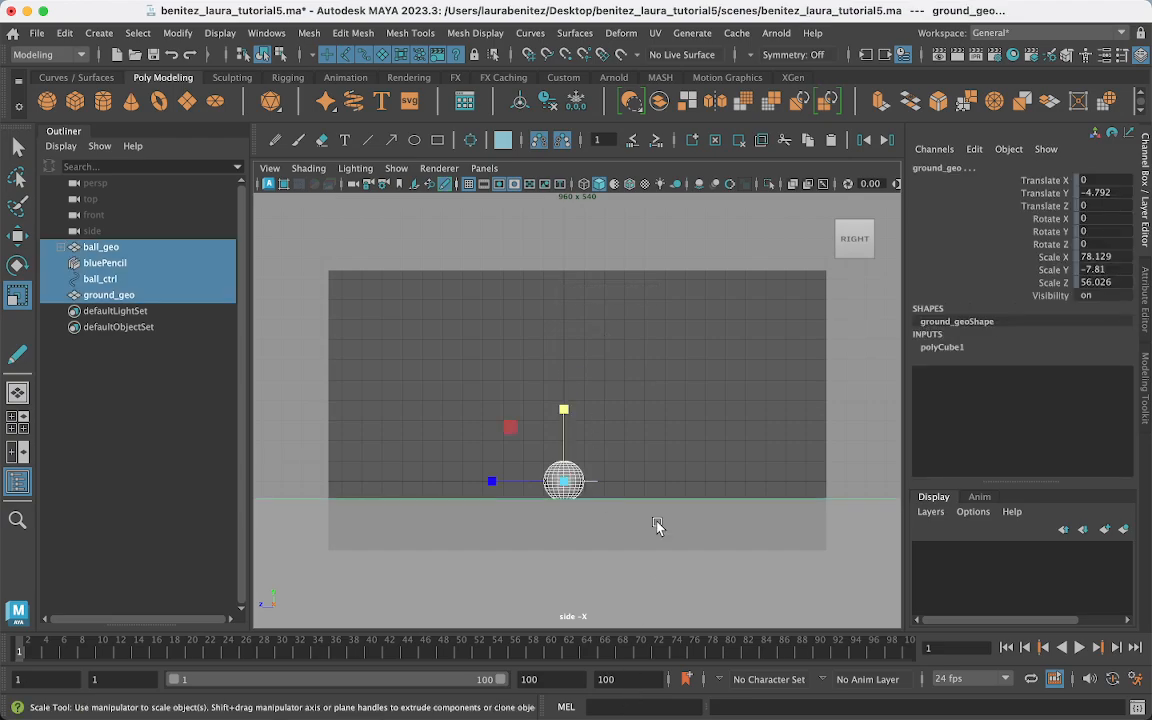
pyautogui.click(627, 403)
pyautogui.click(566, 476)
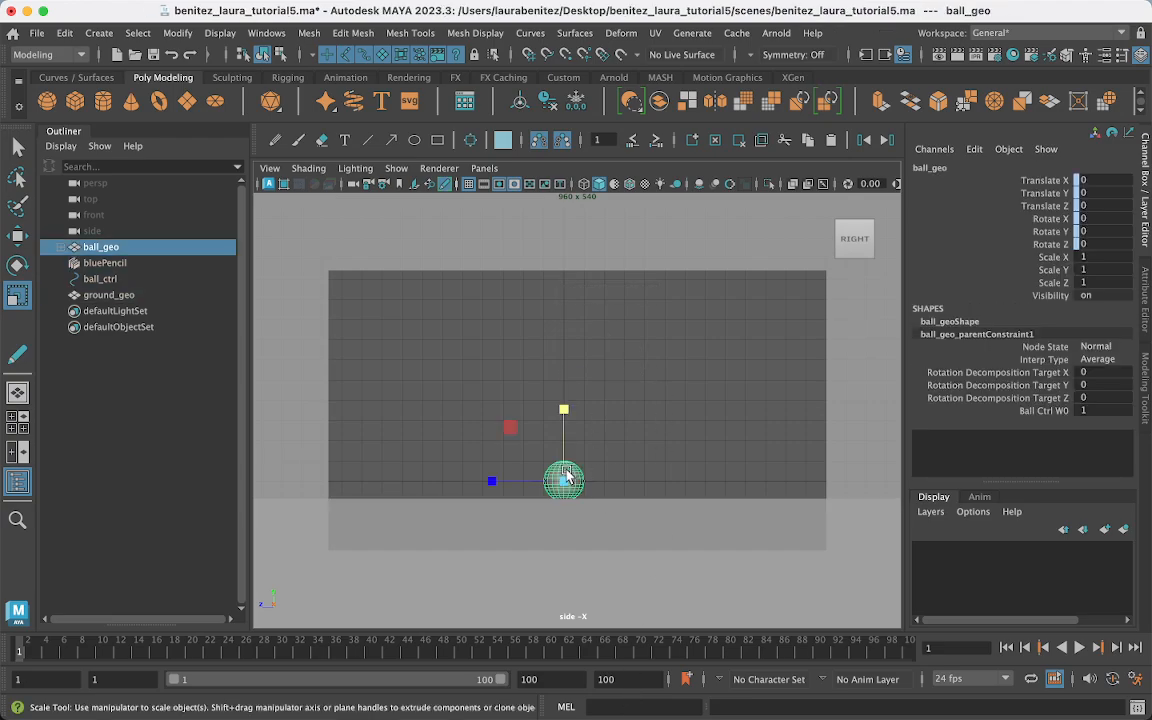
pyautogui.click(648, 392)
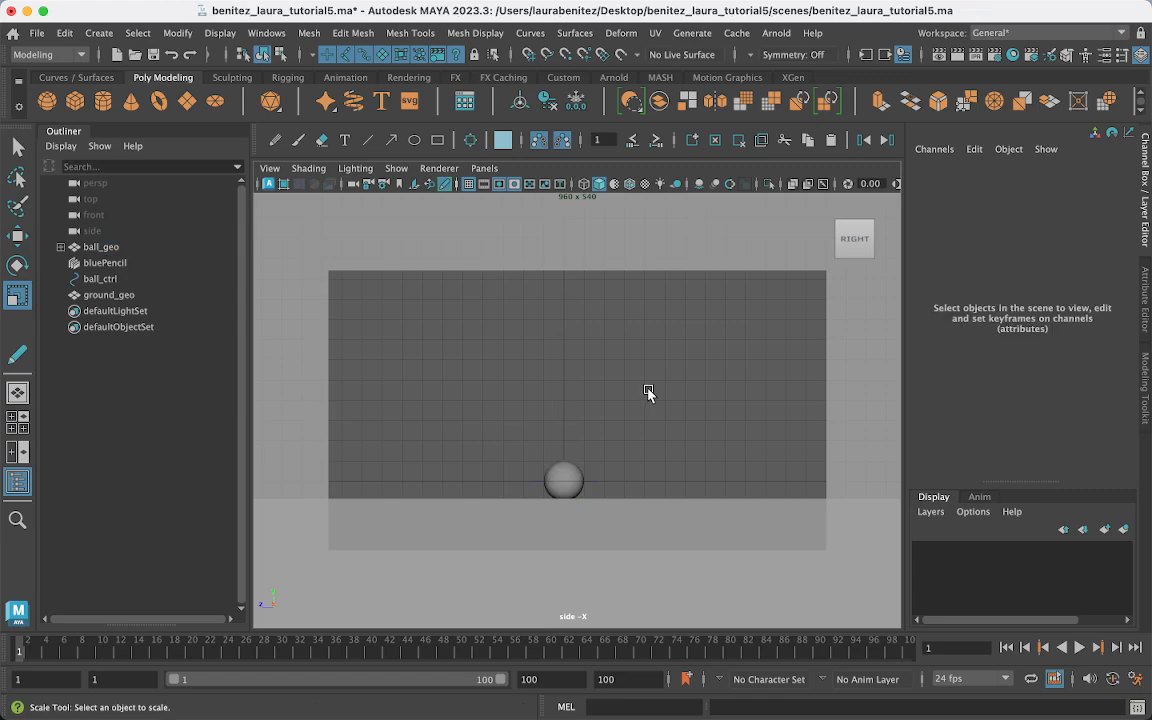
pyautogui.click(533, 481)
pyautogui.press('w')
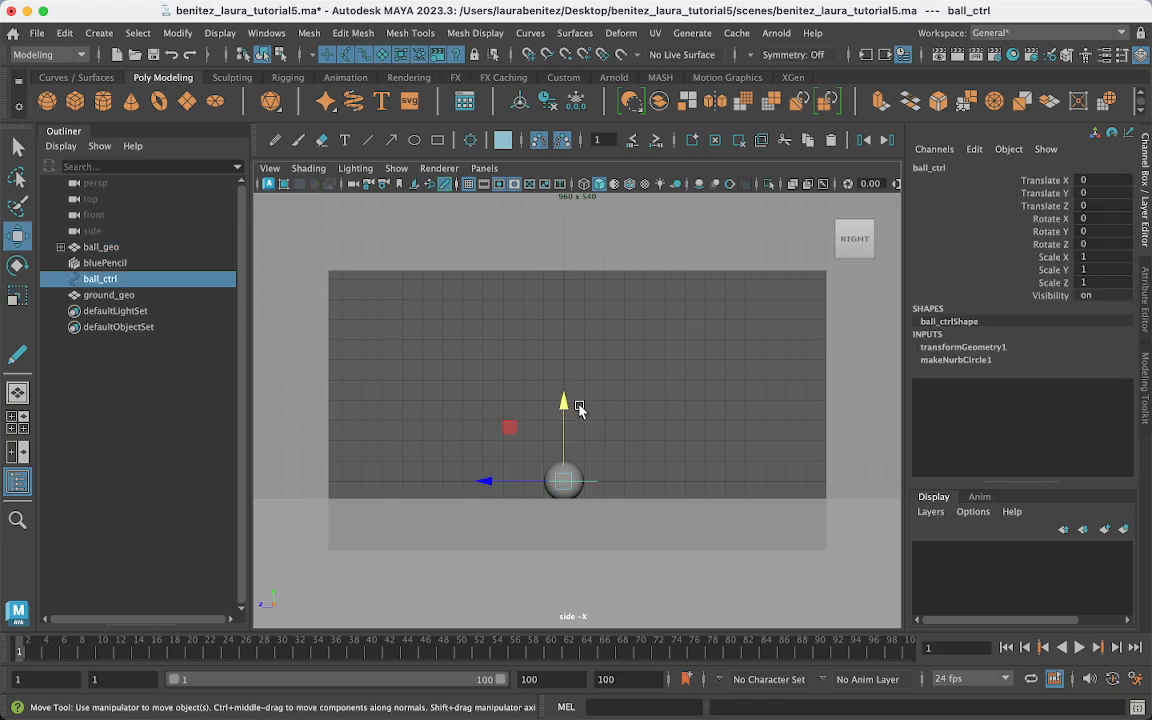
pyautogui.moveTo(566, 406); pyautogui.dragTo(586, 337)
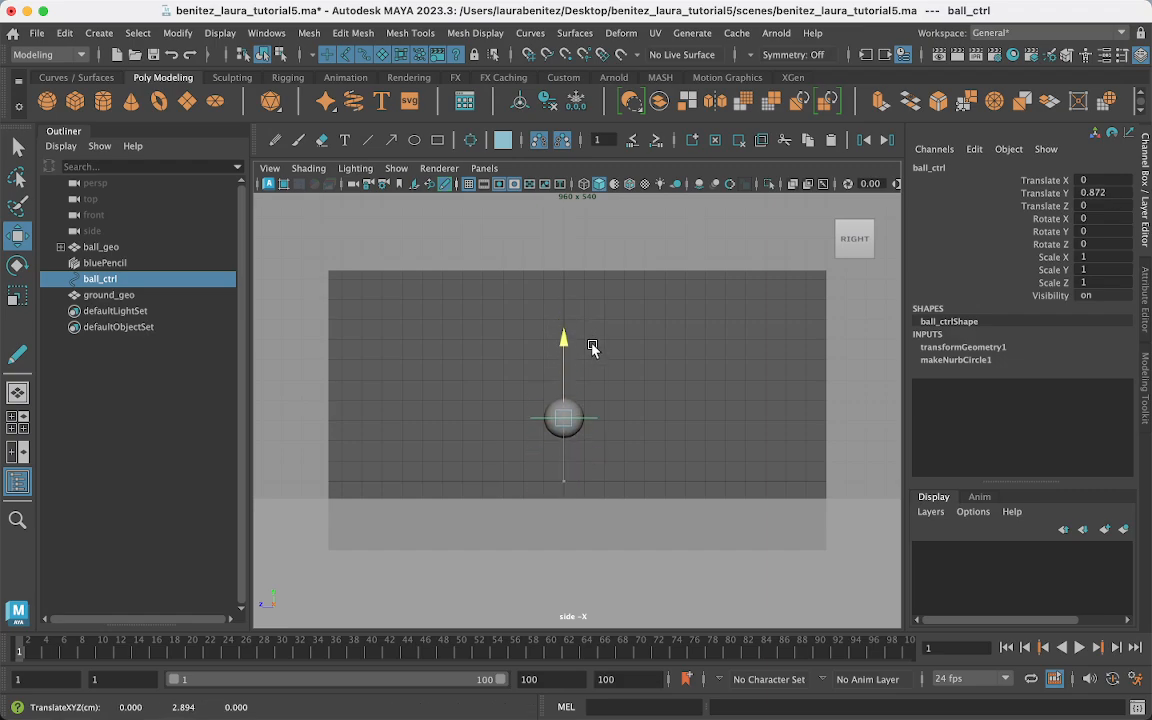
pyautogui.press('z')
pyautogui.click(666, 420)
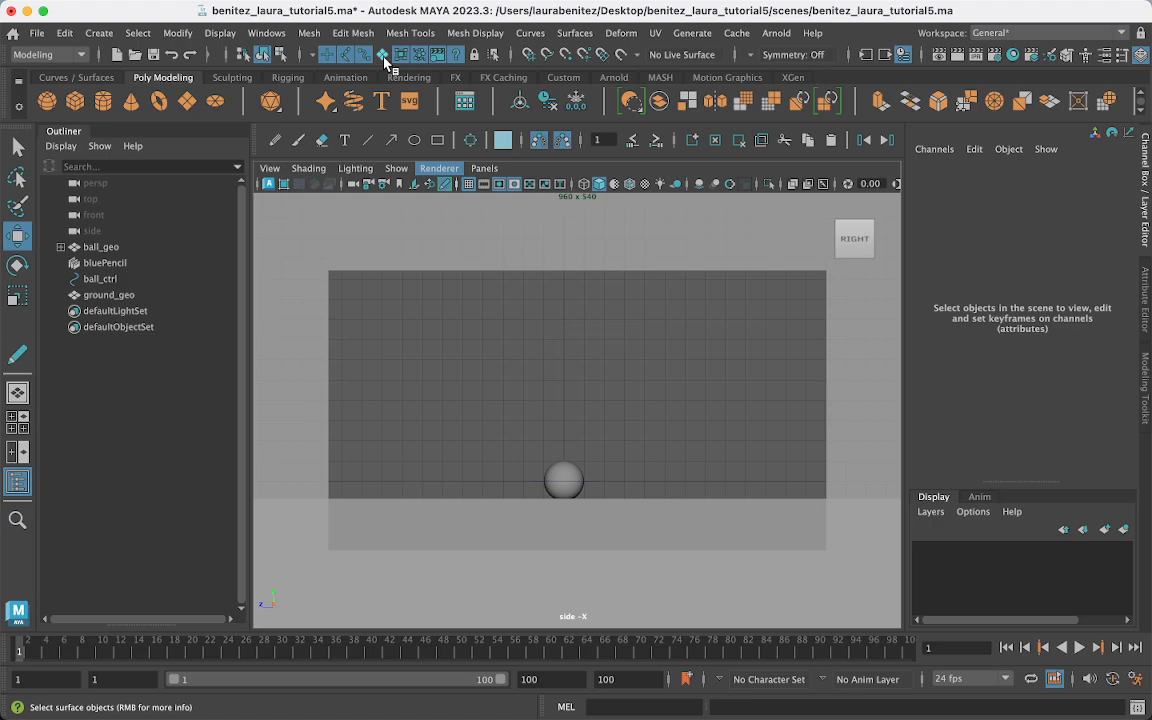
pyautogui.click(594, 483)
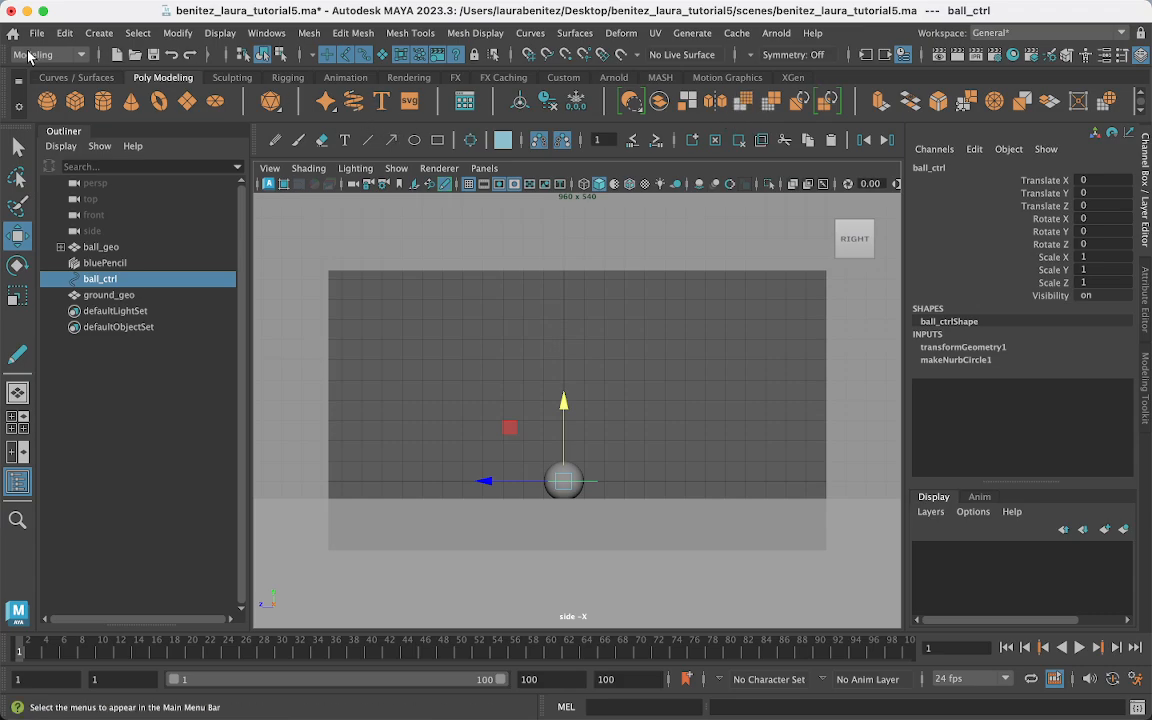
# - Hide Maya and unzip image_sequence.zip on the desktop
pyautogui.click(26, 10)
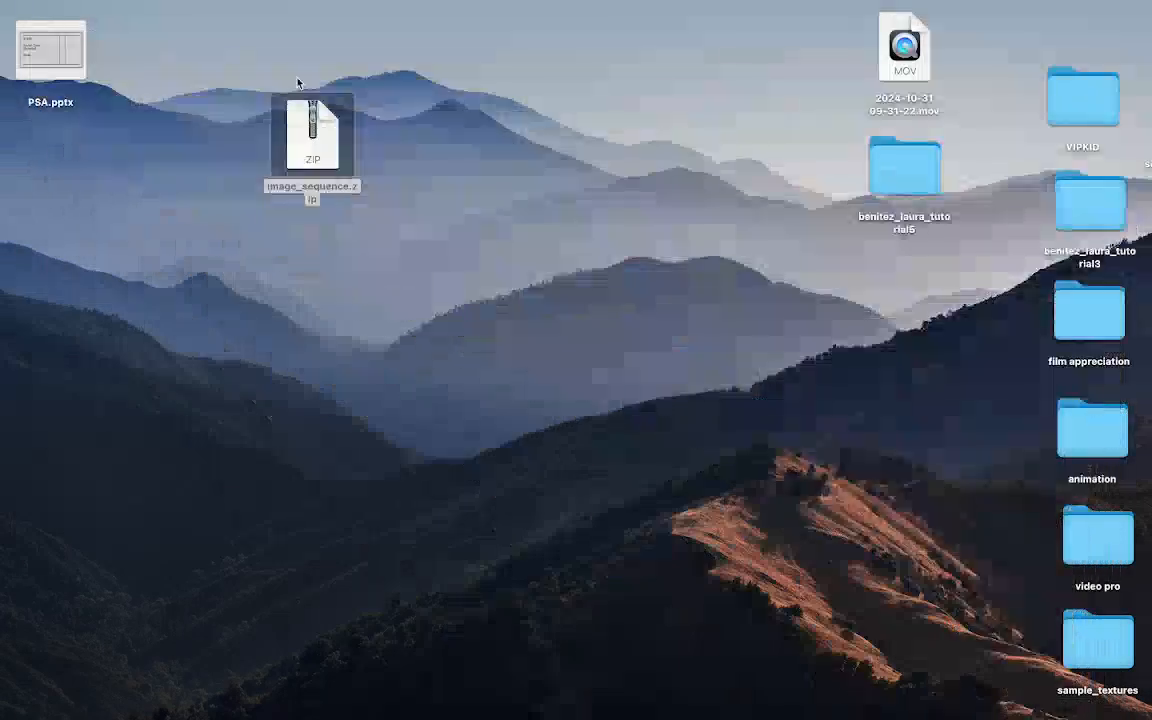
pyautogui.moveTo(303, 135); pyautogui.dragTo(180, 207)
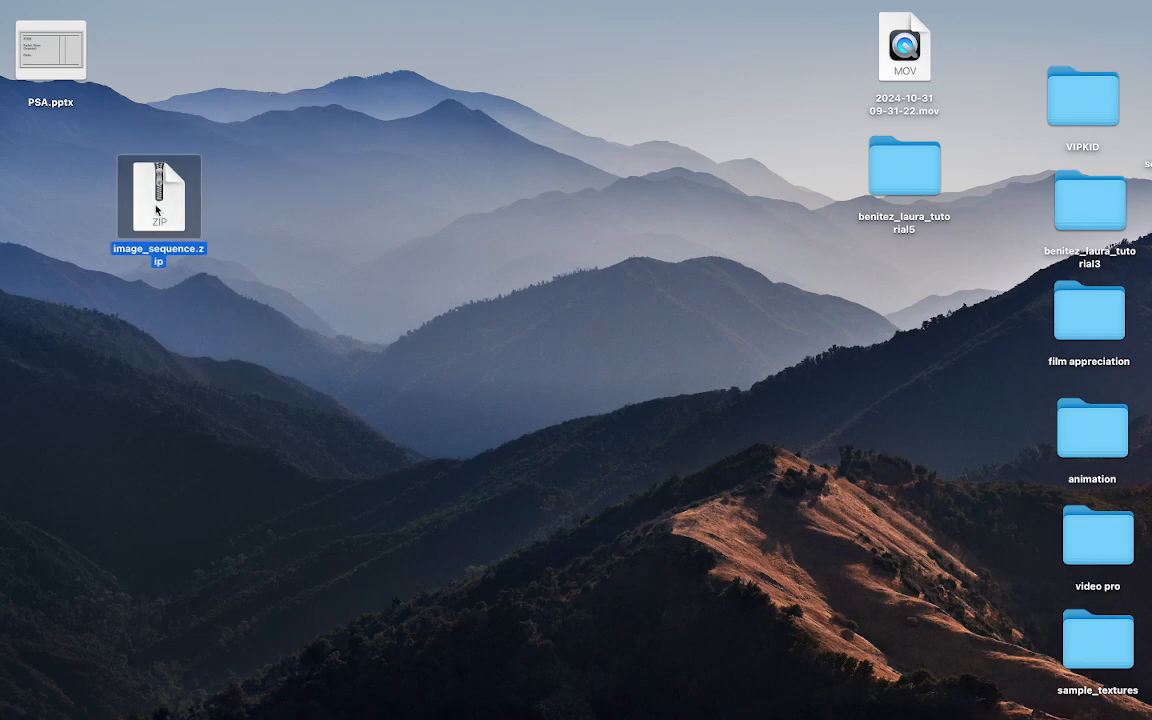
pyautogui.doubleClick(158, 208)
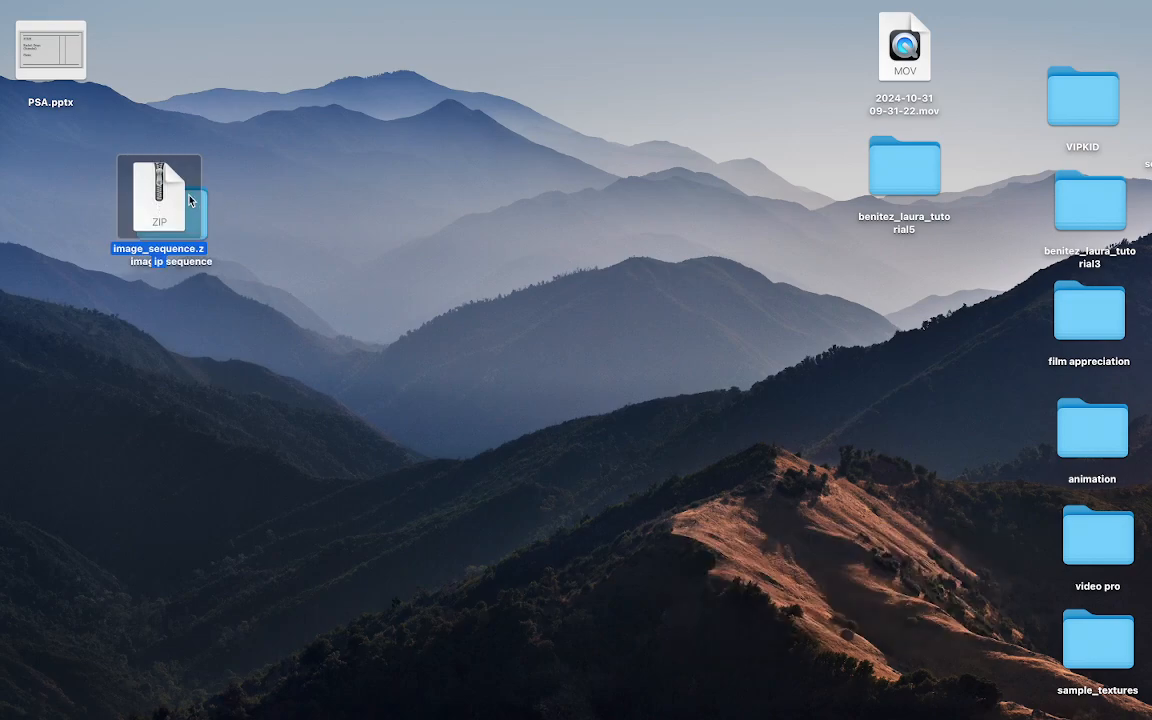
pyautogui.moveTo(178, 218); pyautogui.dragTo(541, 239)
pyautogui.moveTo(914, 170); pyautogui.dragTo(787, 179)
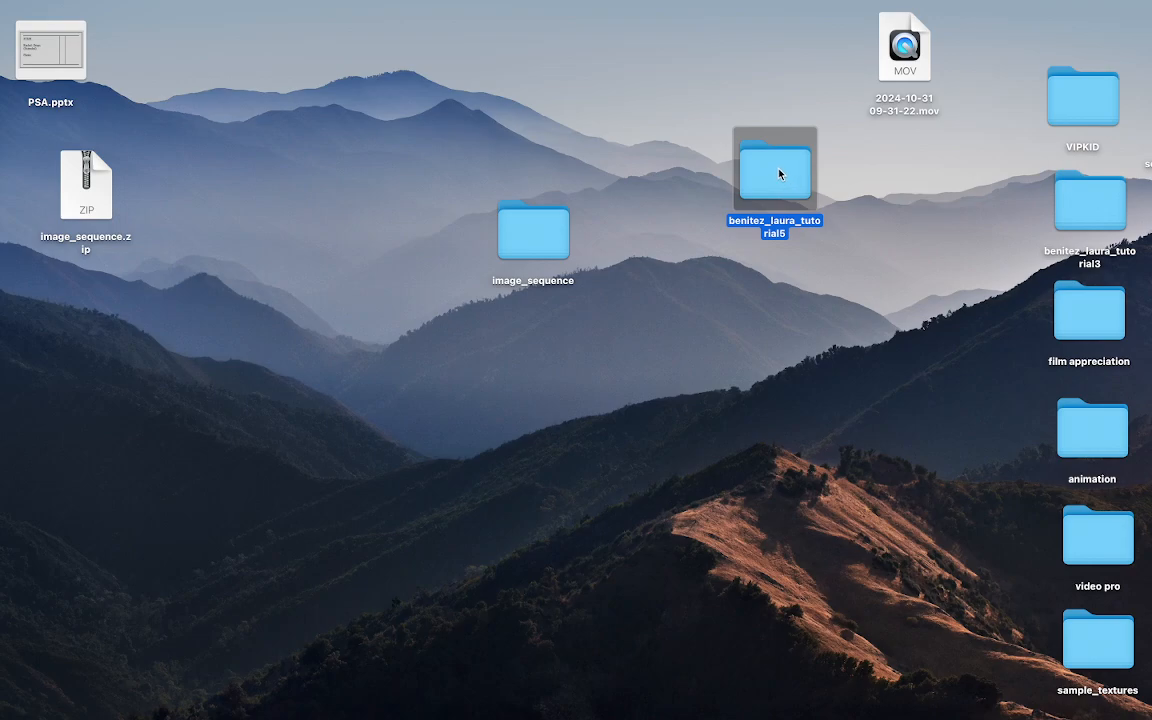
# - Move the image_sequence folder into the tutorial5 project's sourceimages folder
pyautogui.doubleClick(780, 175)
pyautogui.moveTo(517, 26); pyautogui.dragTo(816, 277)
pyautogui.click(491, 531)
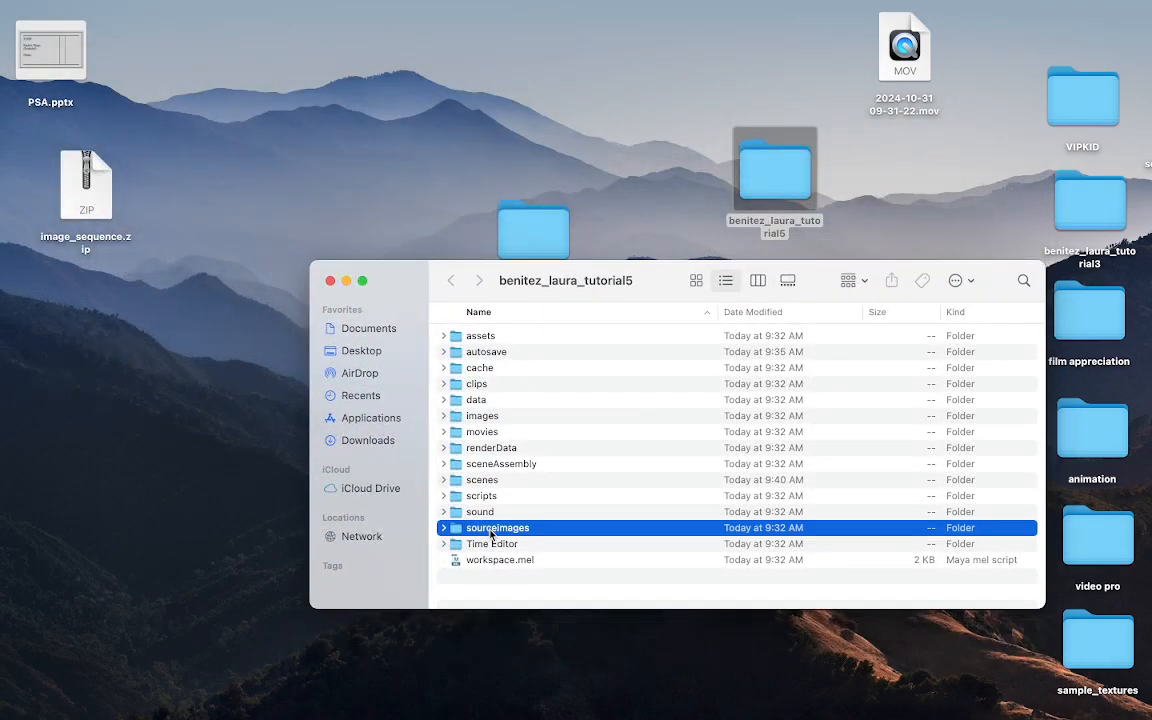
pyautogui.doubleClick(491, 531)
pyautogui.moveTo(533, 228); pyautogui.dragTo(508, 429)
pyautogui.click(346, 281)
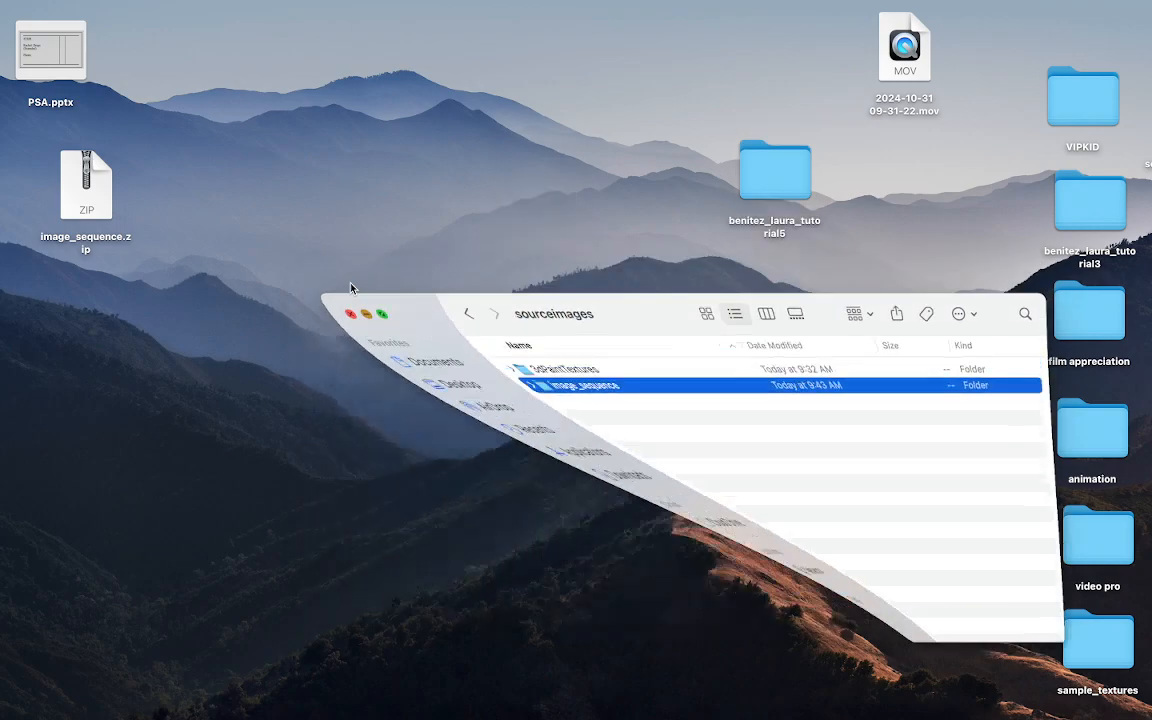
pyautogui.moveTo(810, 708)
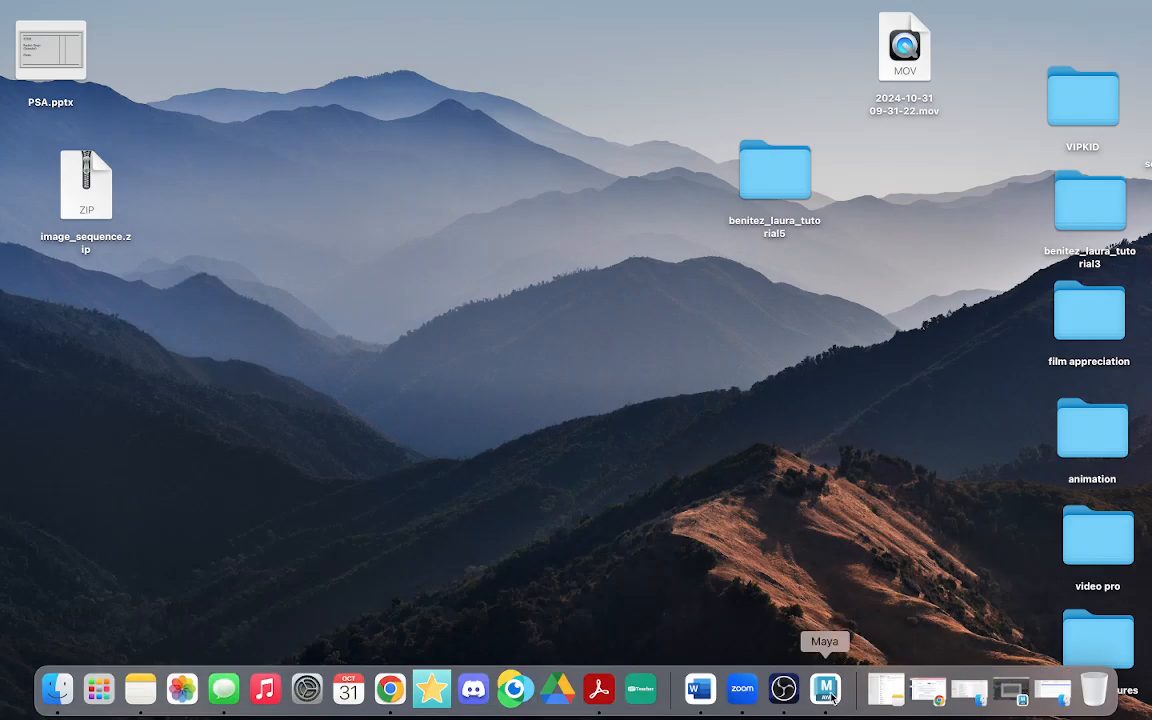
# - Restore Maya, showing the tutorial5 scene's side view with the ball on the slab
pyautogui.click(886, 690)
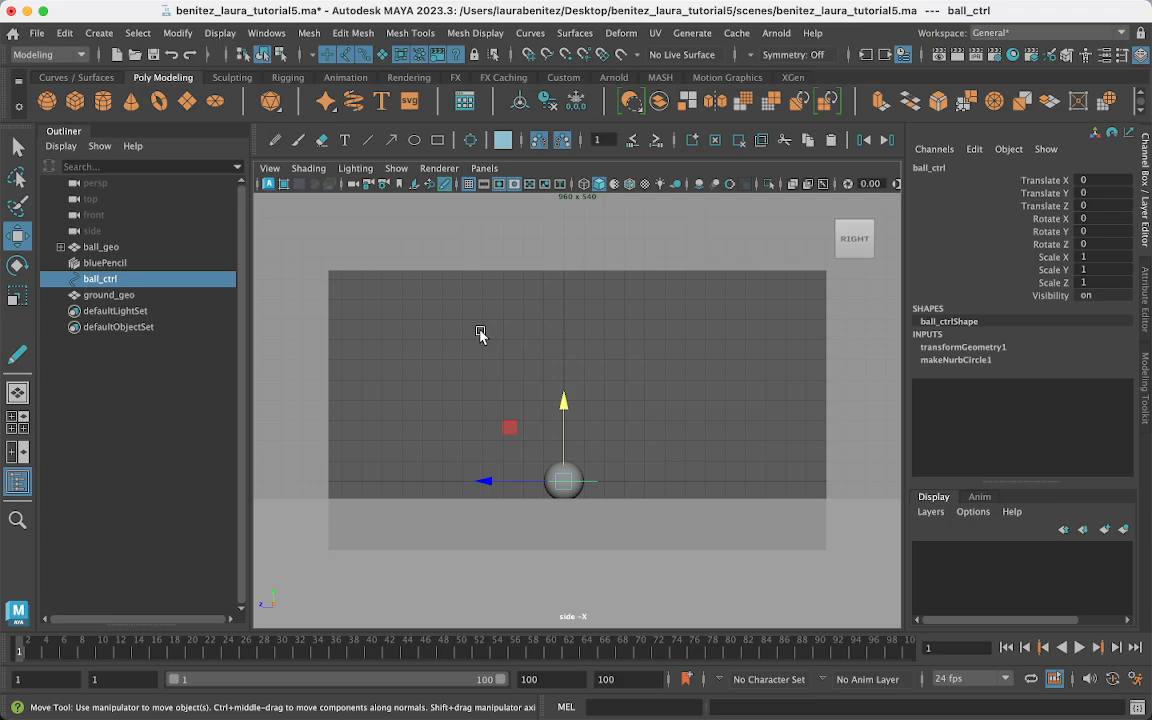
# - Import Reference000.jpg from the image_sequence folder as a side-view image plane
pyautogui.click(268, 170)
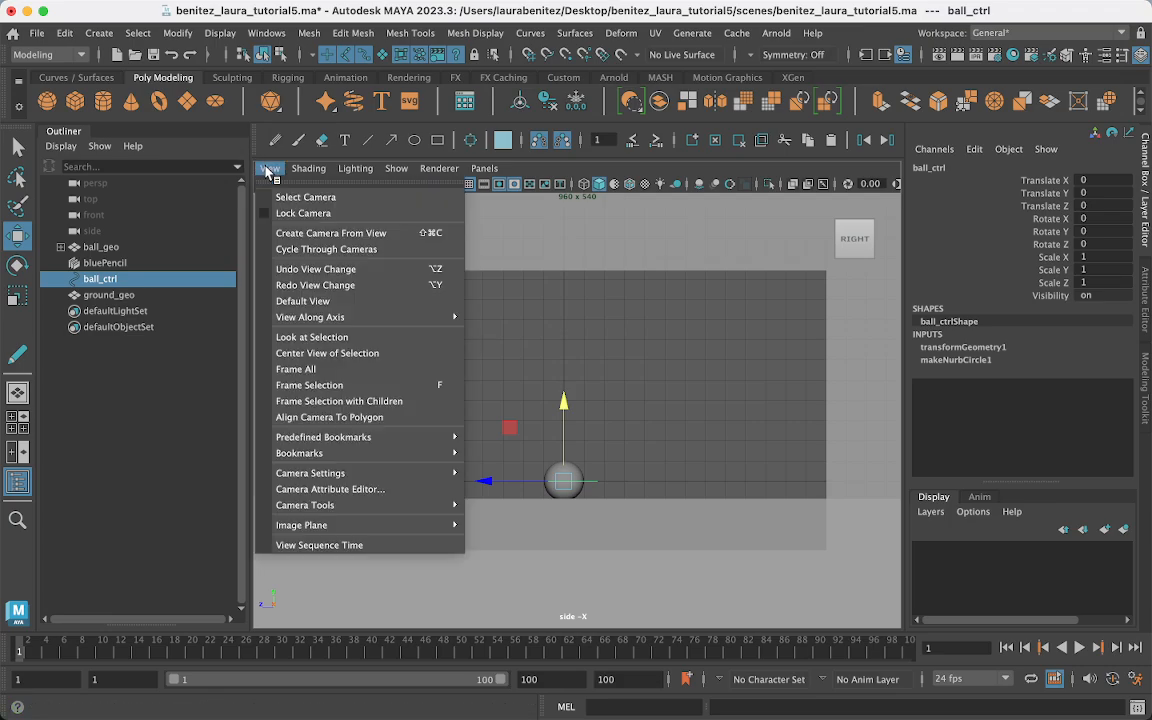
pyautogui.moveTo(416, 522)
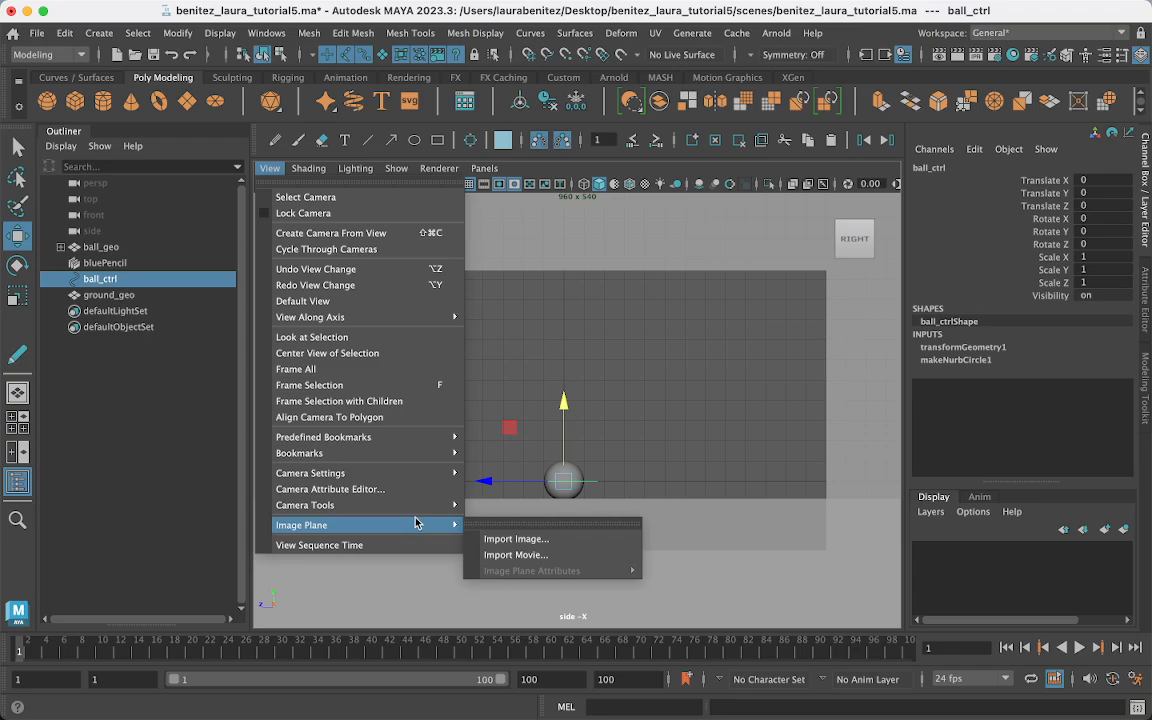
pyautogui.click(485, 539)
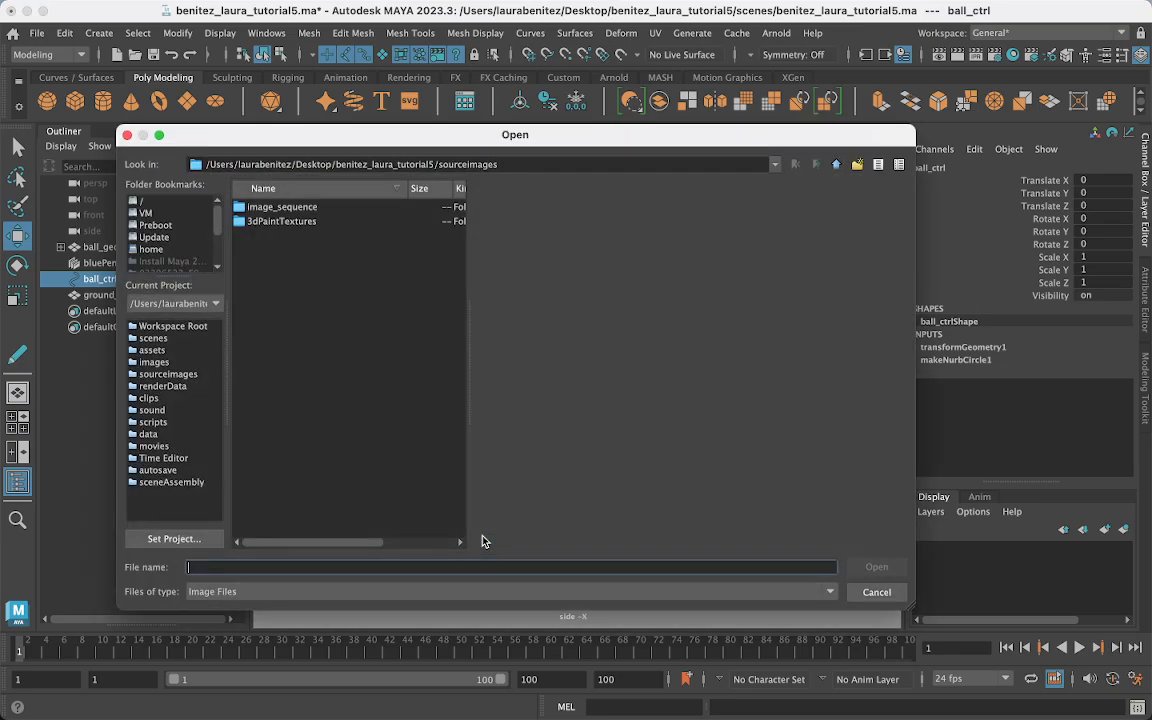
pyautogui.doubleClick(276, 207)
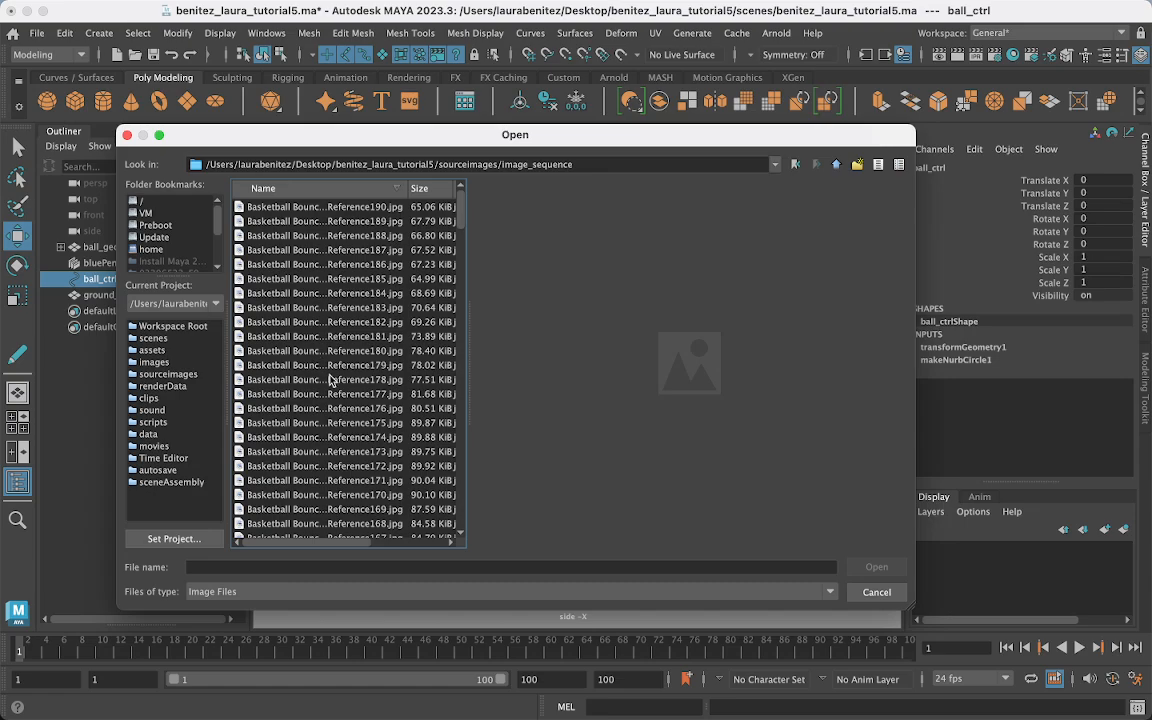
pyautogui.scroll(-20, 300, 343)
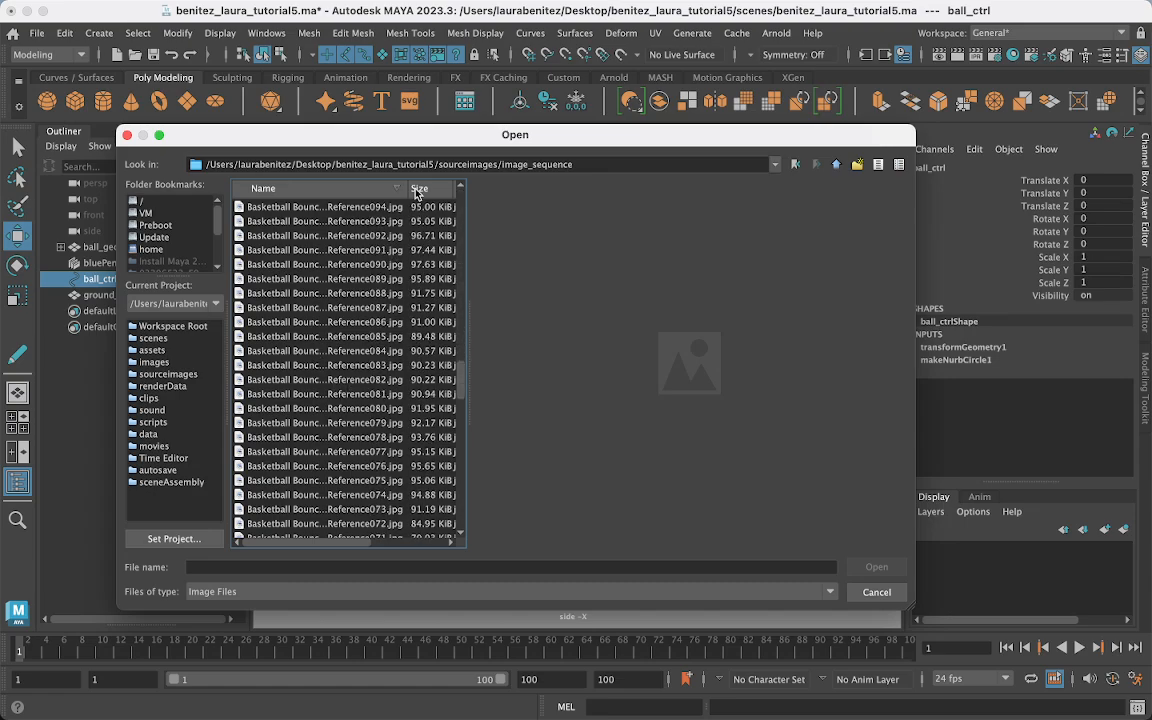
pyautogui.click(360, 186)
pyautogui.scroll(20, 372, 330)
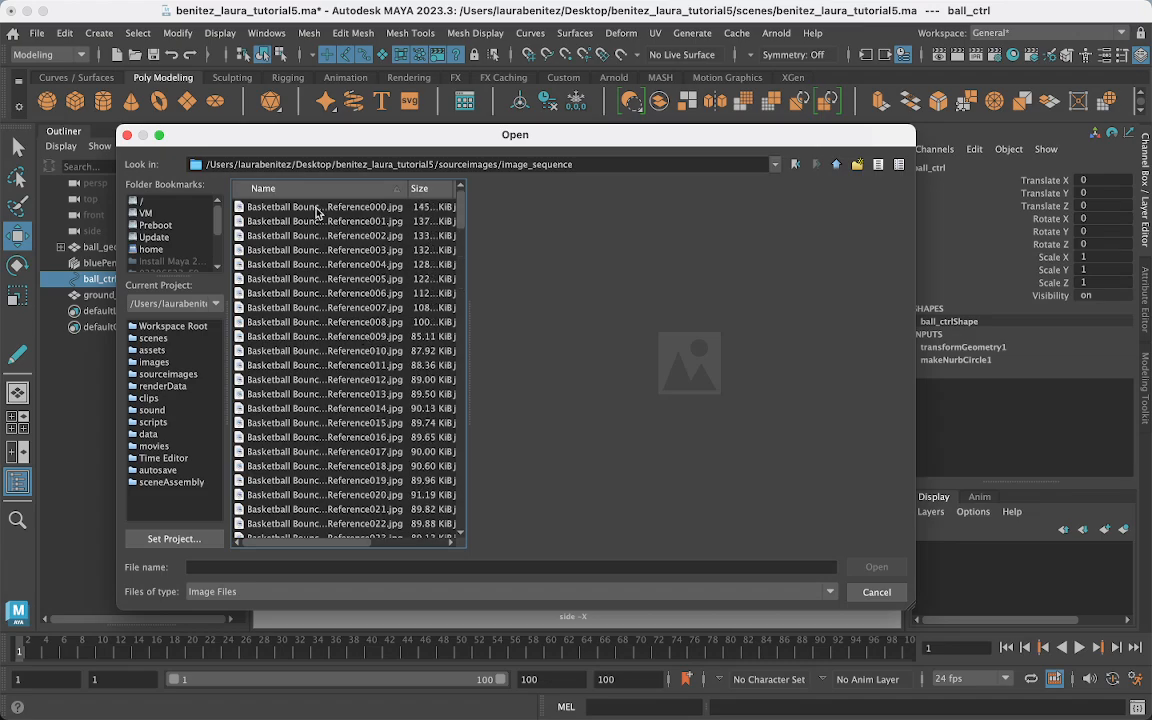
pyautogui.click(317, 207)
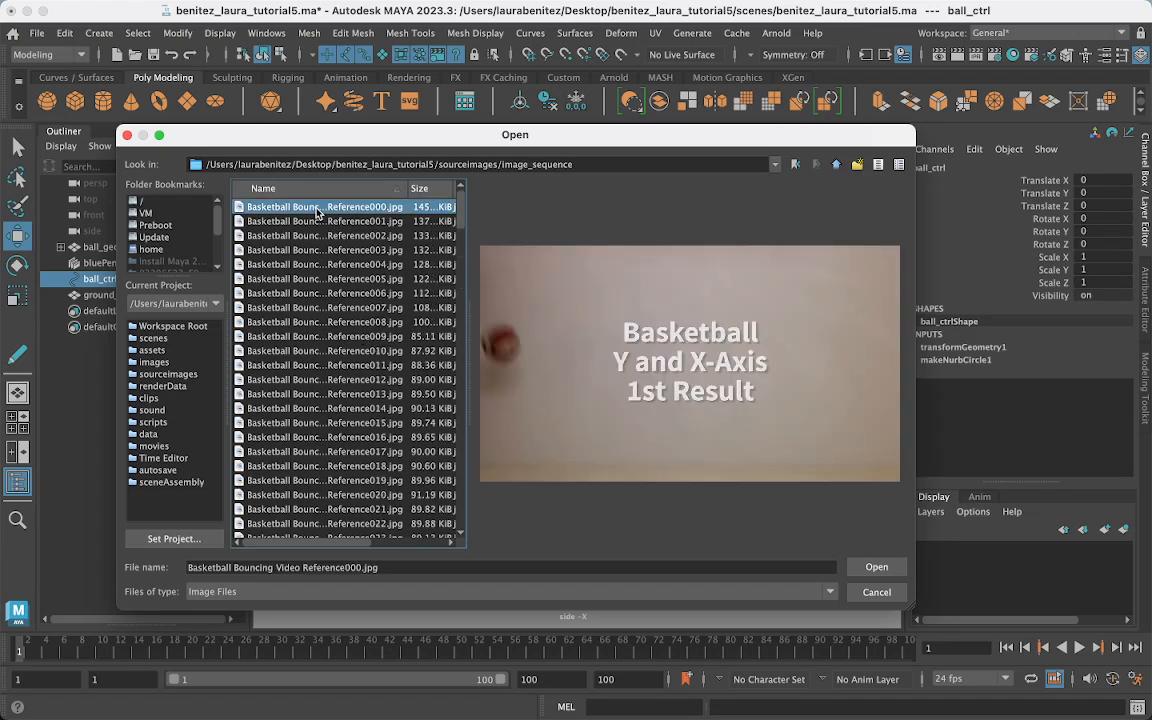
pyautogui.click(876, 567)
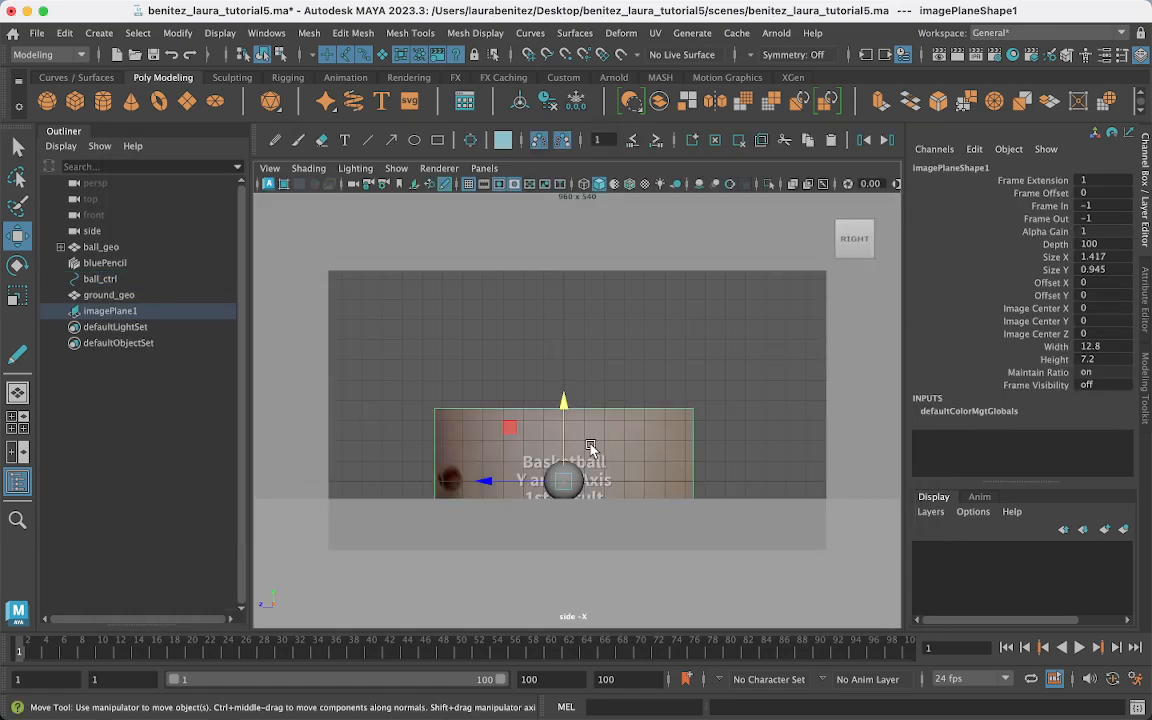
# - Move imagePlane1 up and left to Y 7.770, Z 6.382 and scale it down
pyautogui.moveTo(563, 405); pyautogui.dragTo(550, 275)
pyautogui.moveTo(564, 344); pyautogui.dragTo(473, 335)
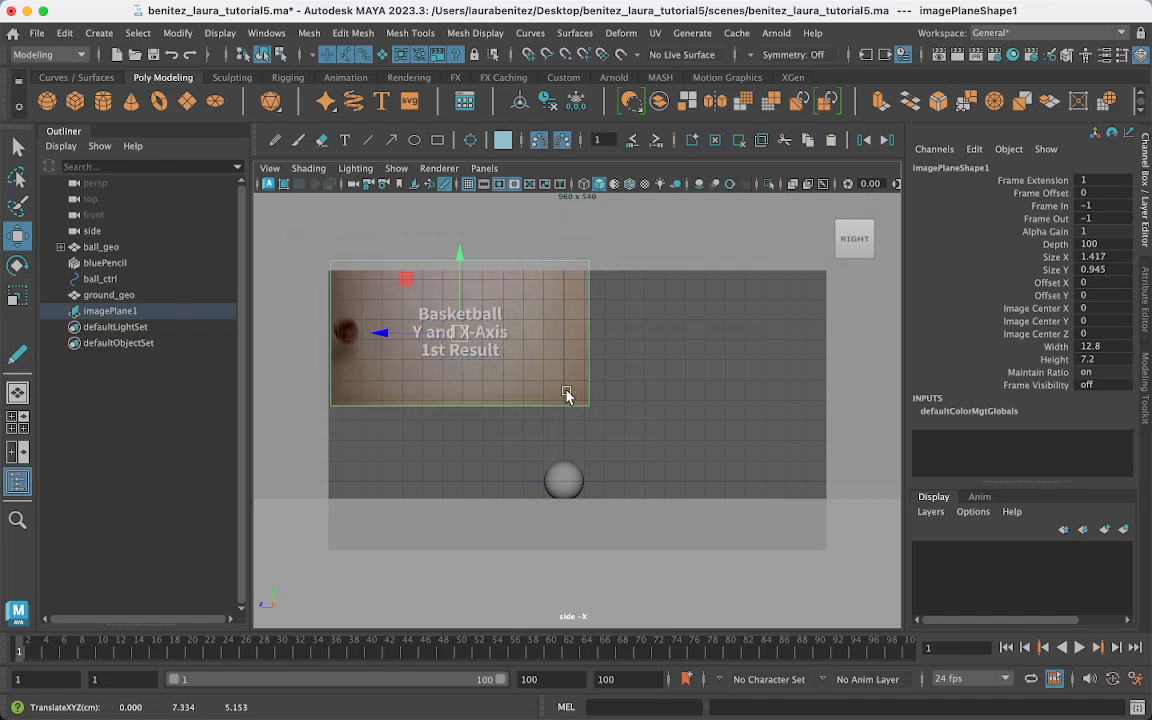
pyautogui.press('r')
pyautogui.moveTo(462, 338); pyautogui.dragTo(428, 321)
pyautogui.press('w')
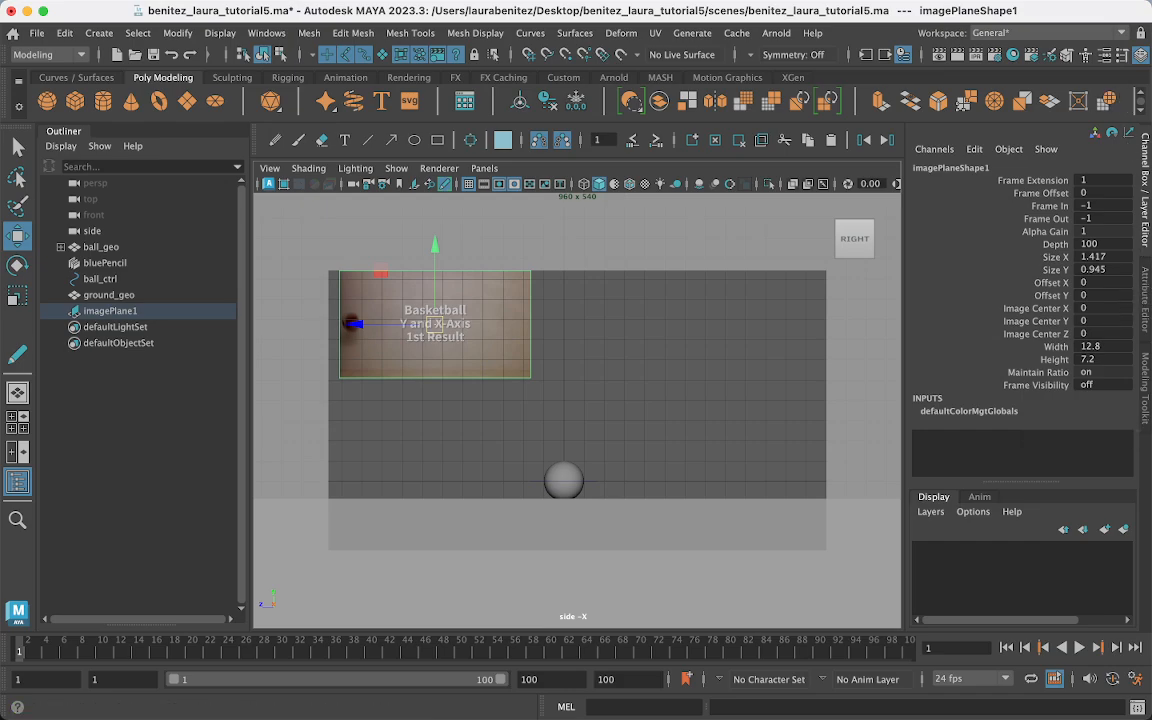
# - Turn on Use Image Sequence for imagePlane1 in the Attribute Editor
pyautogui.click(276, 35)
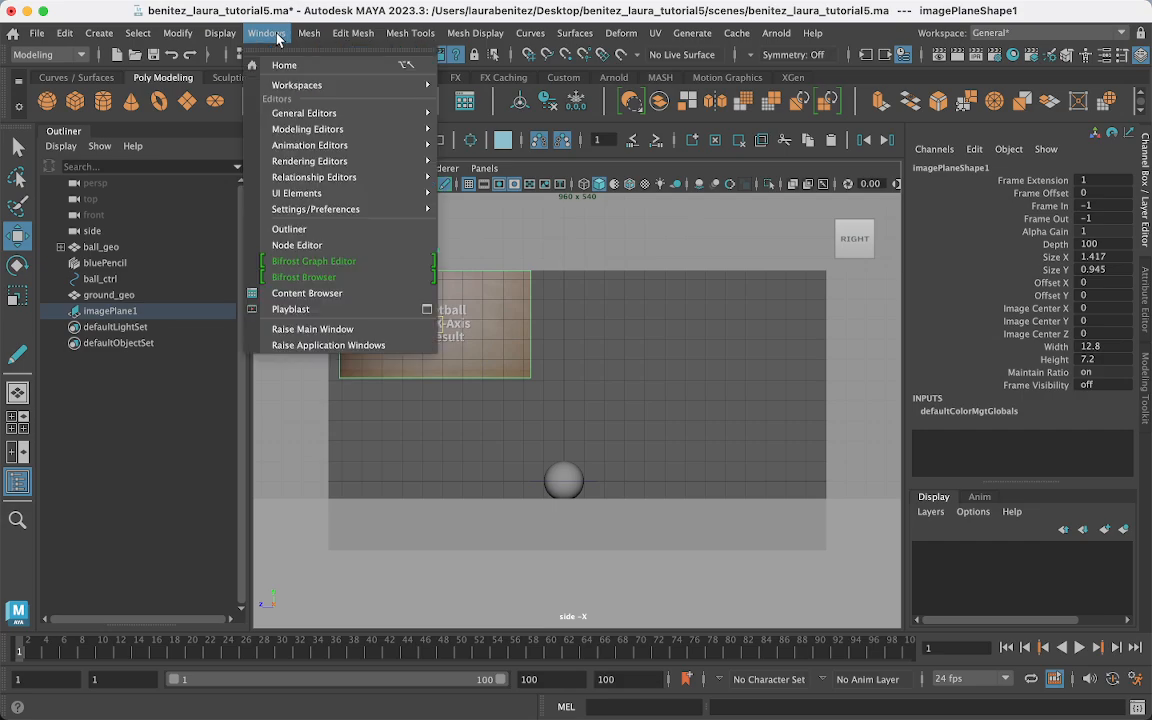
pyautogui.moveTo(303, 113)
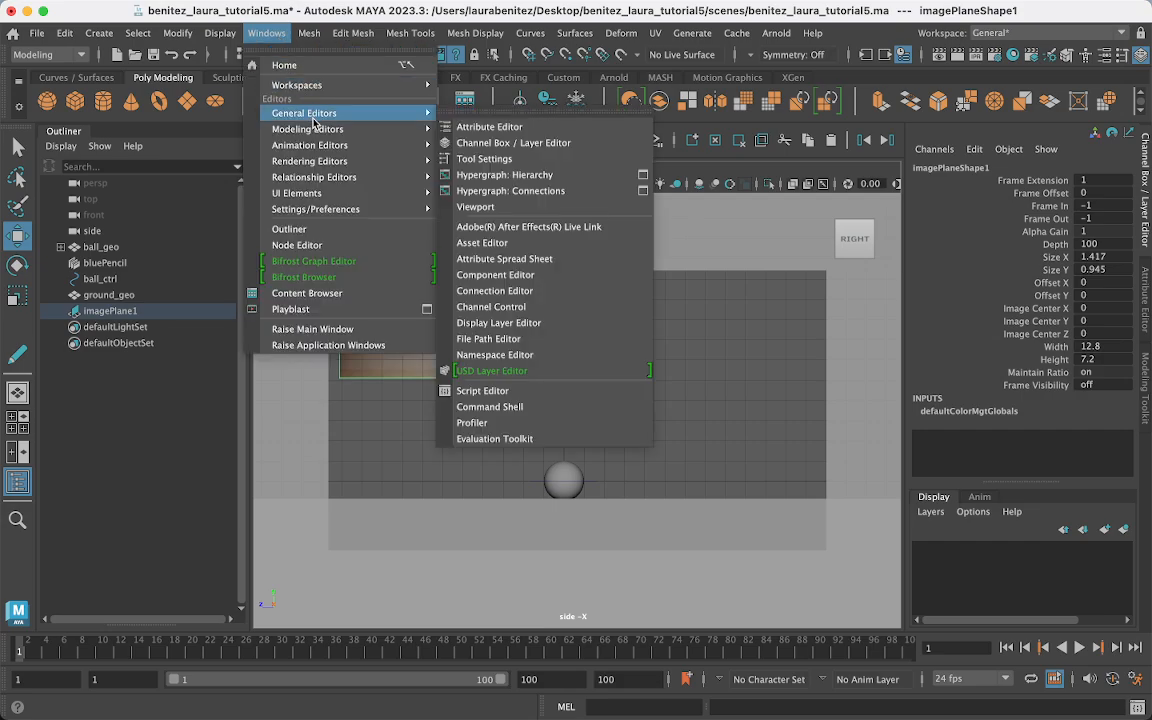
pyautogui.click(500, 127)
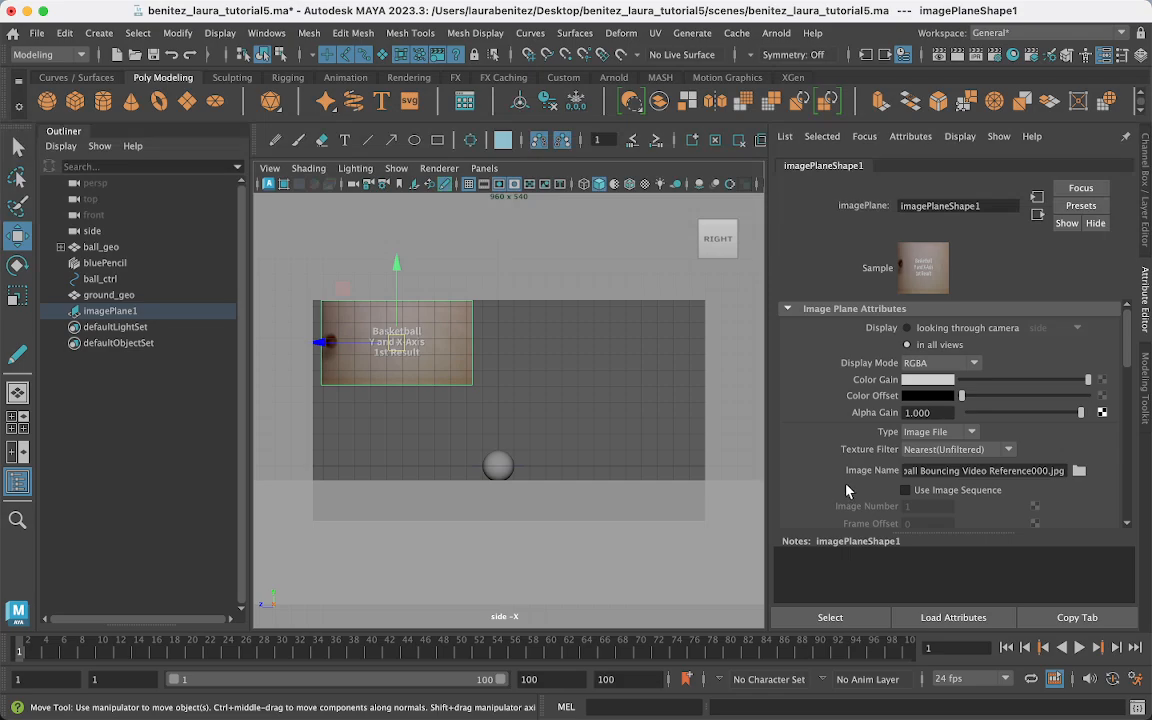
pyautogui.click(906, 491)
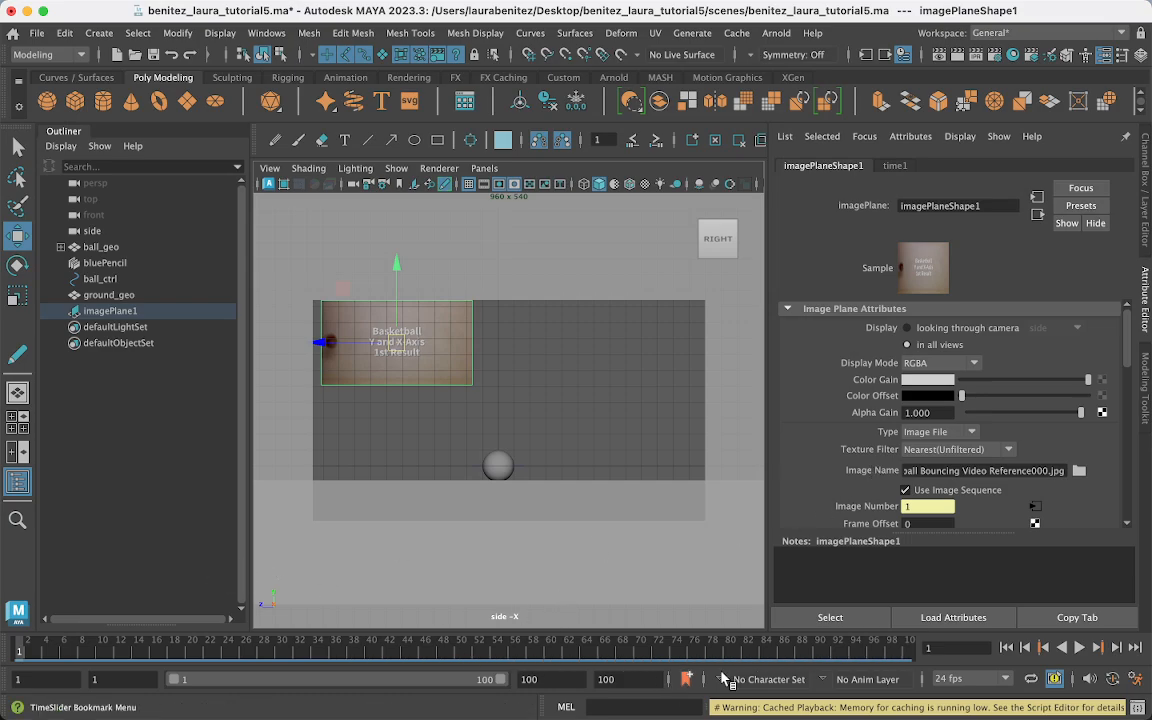
# - Play the timeline to check the reference animates, then close the Attribute Editor
pyautogui.hotkey('alt', 'v')
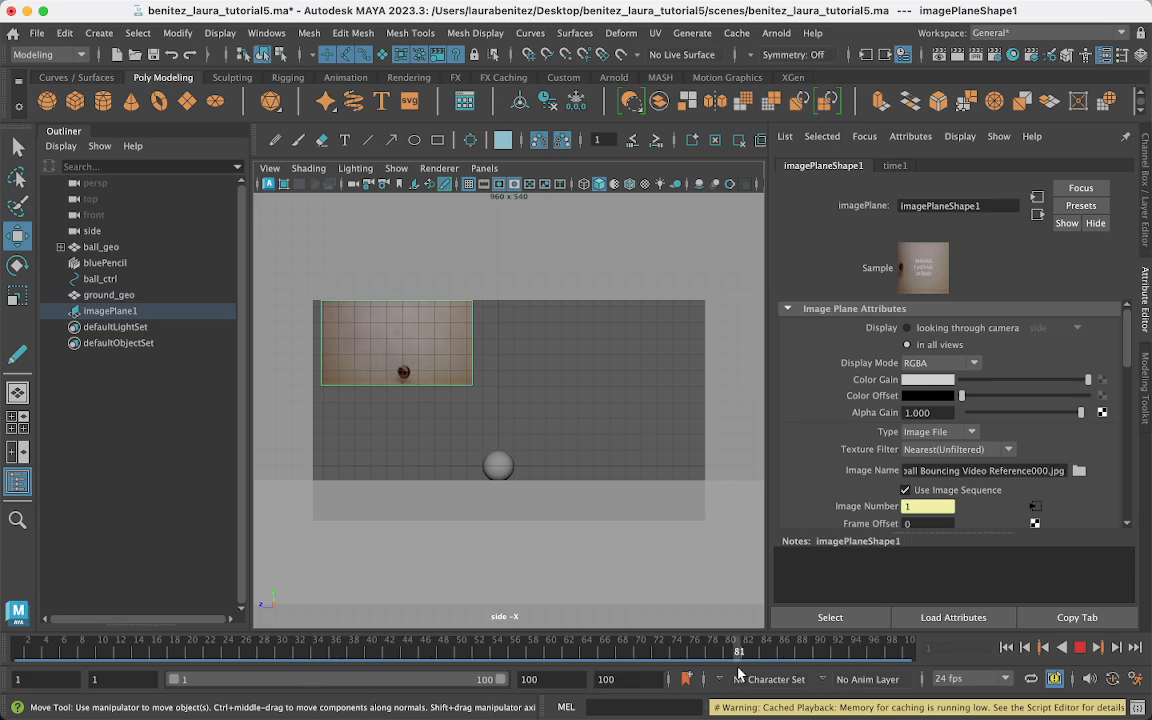
pyautogui.hotkey('alt', 'v')
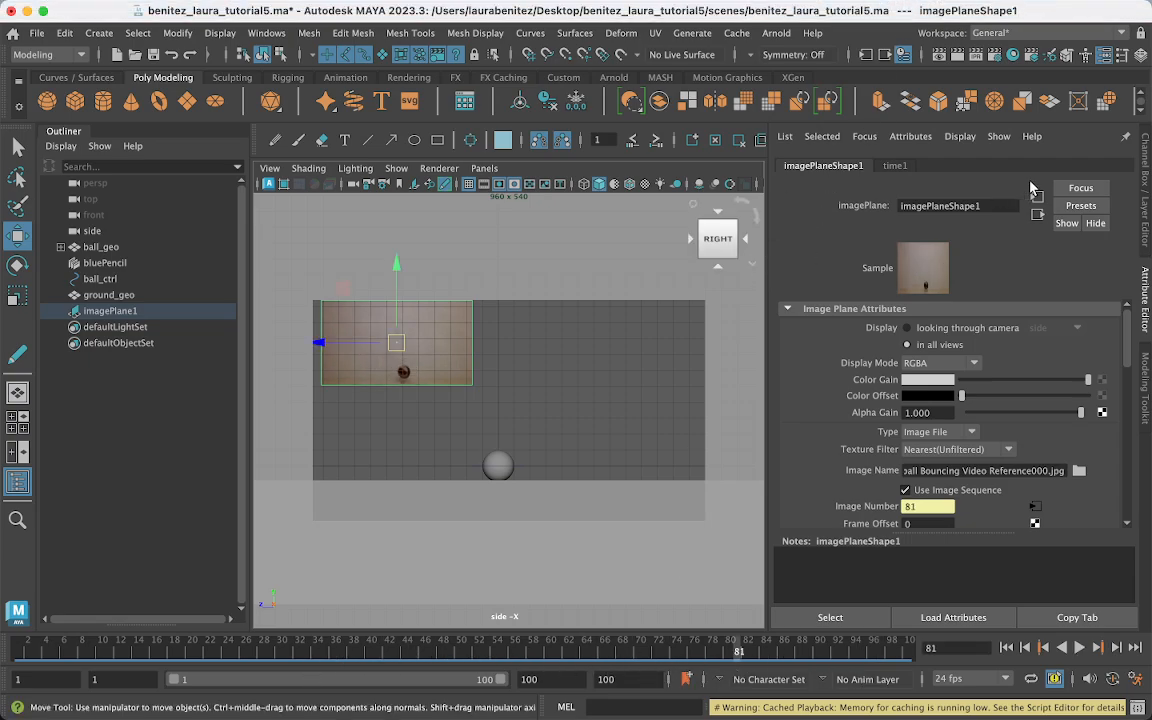
pyautogui.click(1145, 307)
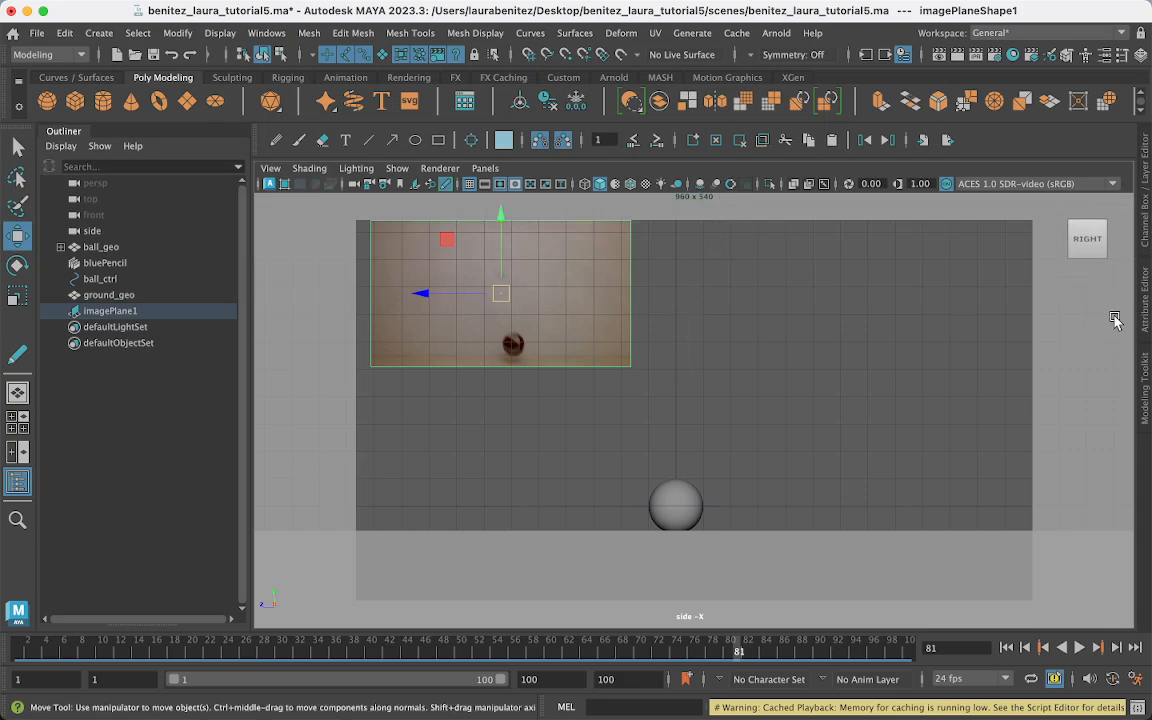
# - Show imagePlane1's channel attributes and look through its attribute and hierarchy options without changing anything
pyautogui.click(1147, 240)
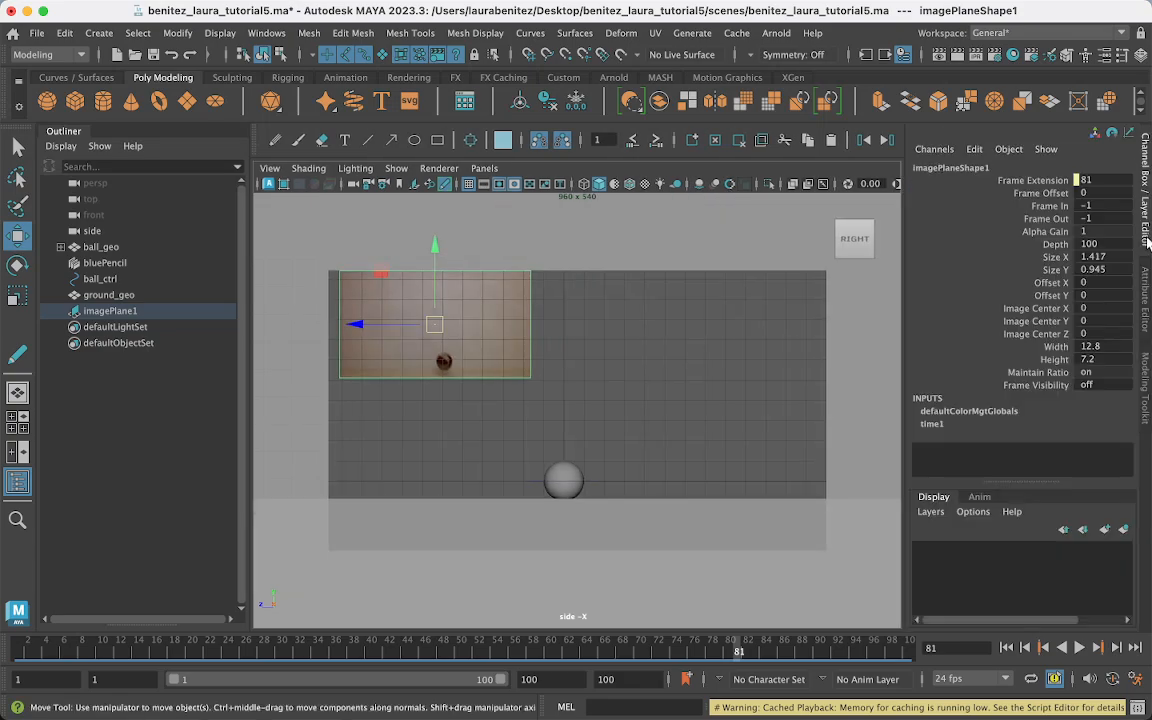
pyautogui.click(1016, 194)
pyautogui.moveTo(1016, 194); pyautogui.dragTo(1033, 226)
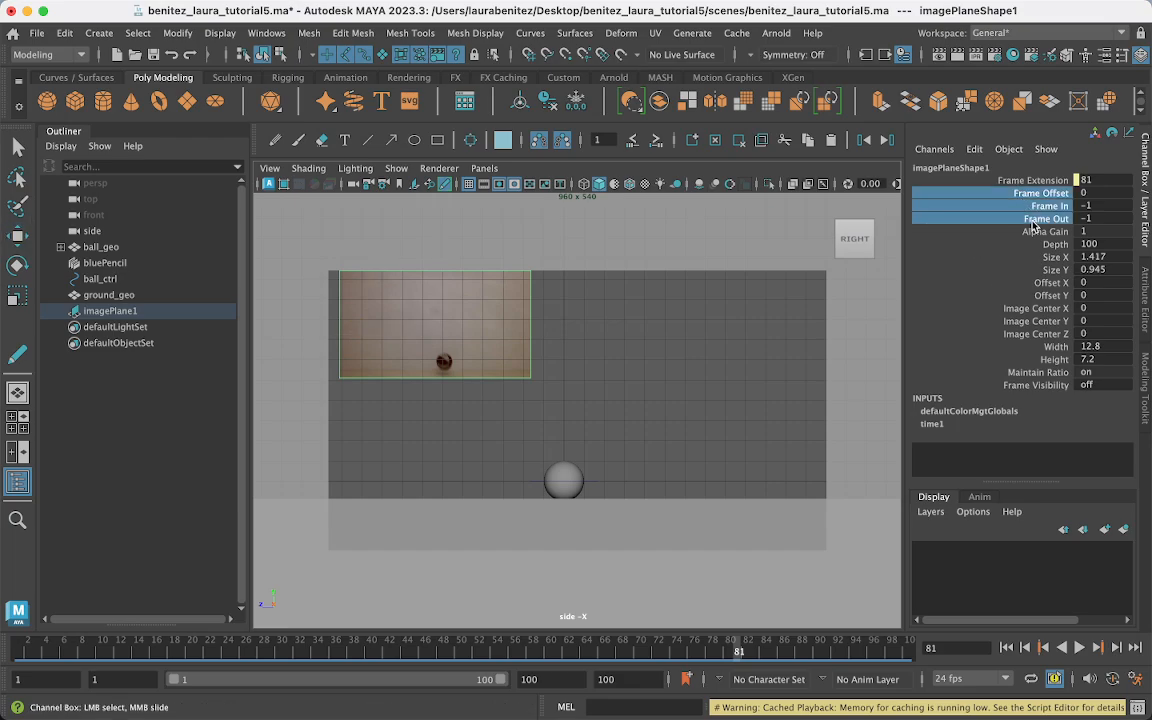
pyautogui.click(1147, 192)
pyautogui.press('w')
pyautogui.click(1147, 181)
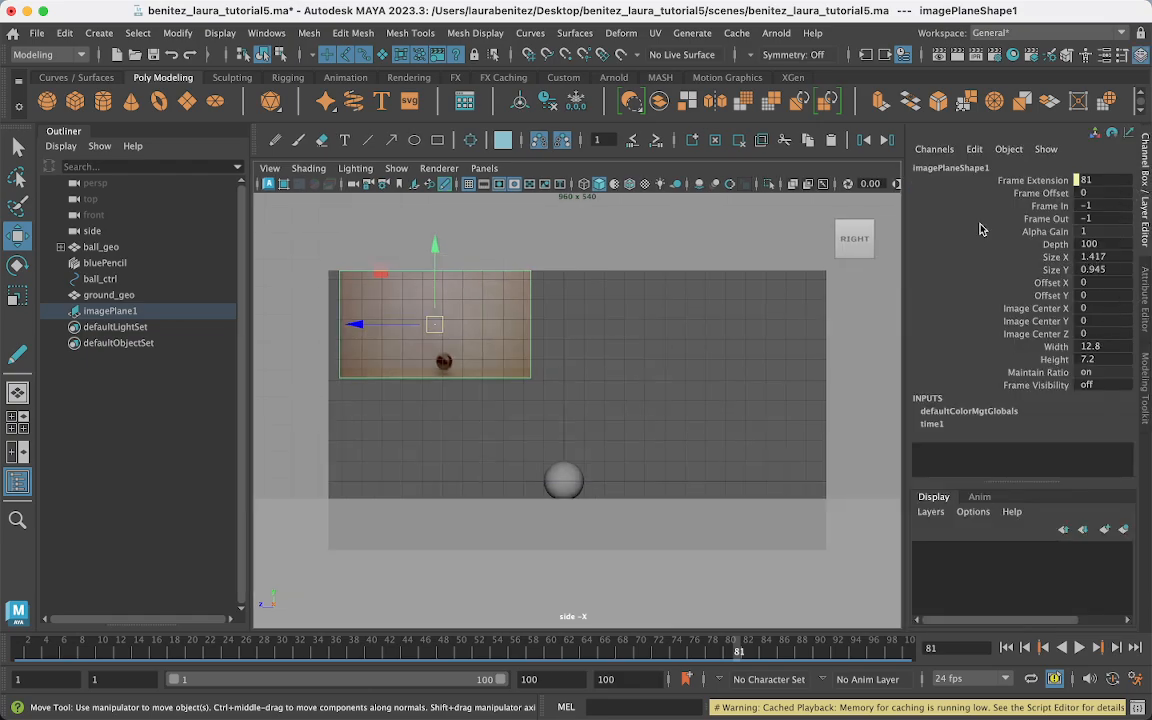
pyautogui.rightClick(120, 319)
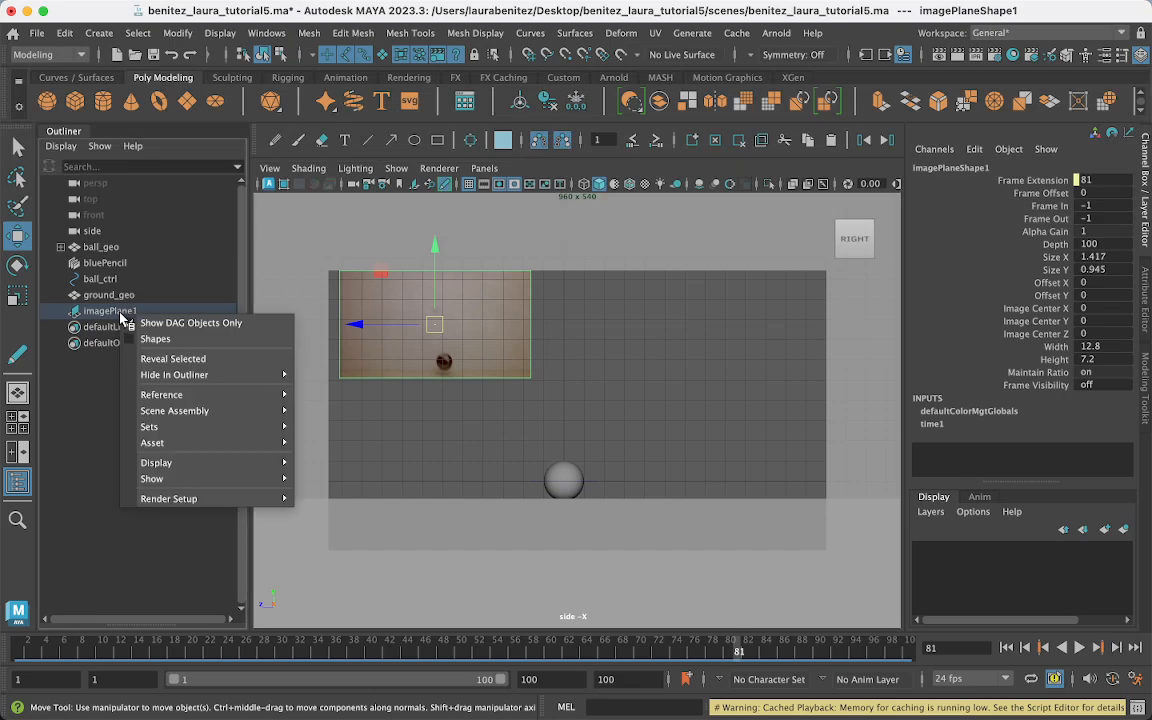
pyautogui.moveTo(151, 478)
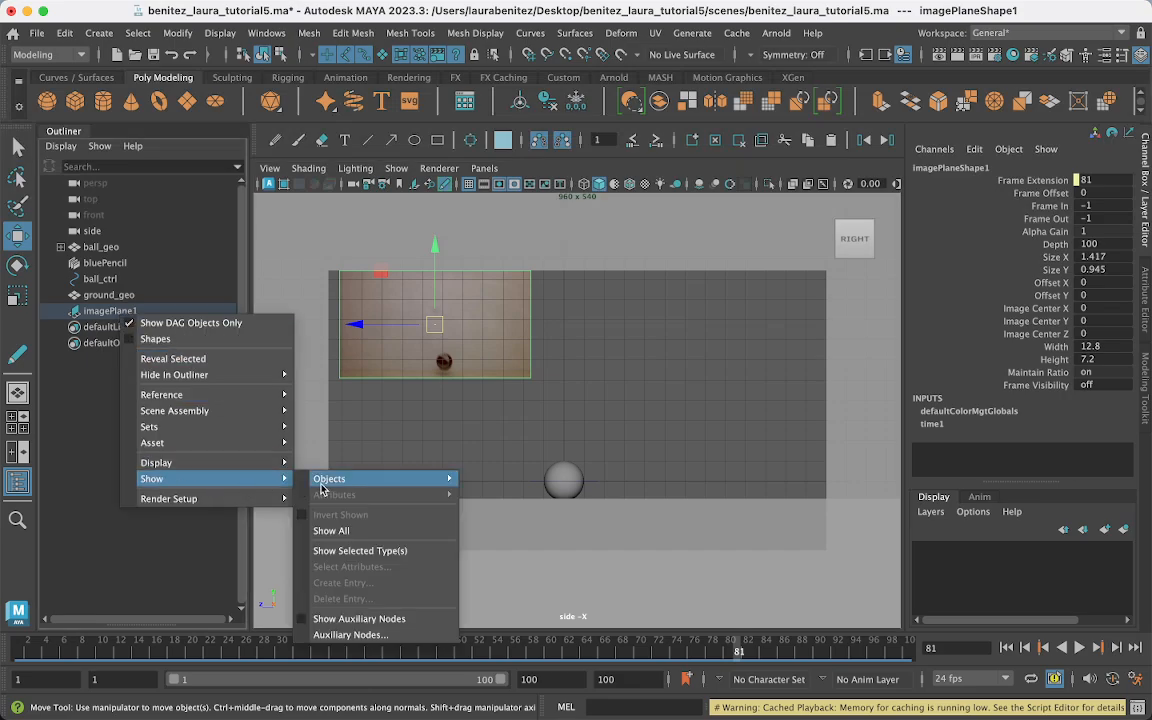
pyautogui.moveTo(329, 478)
pyautogui.click(984, 309)
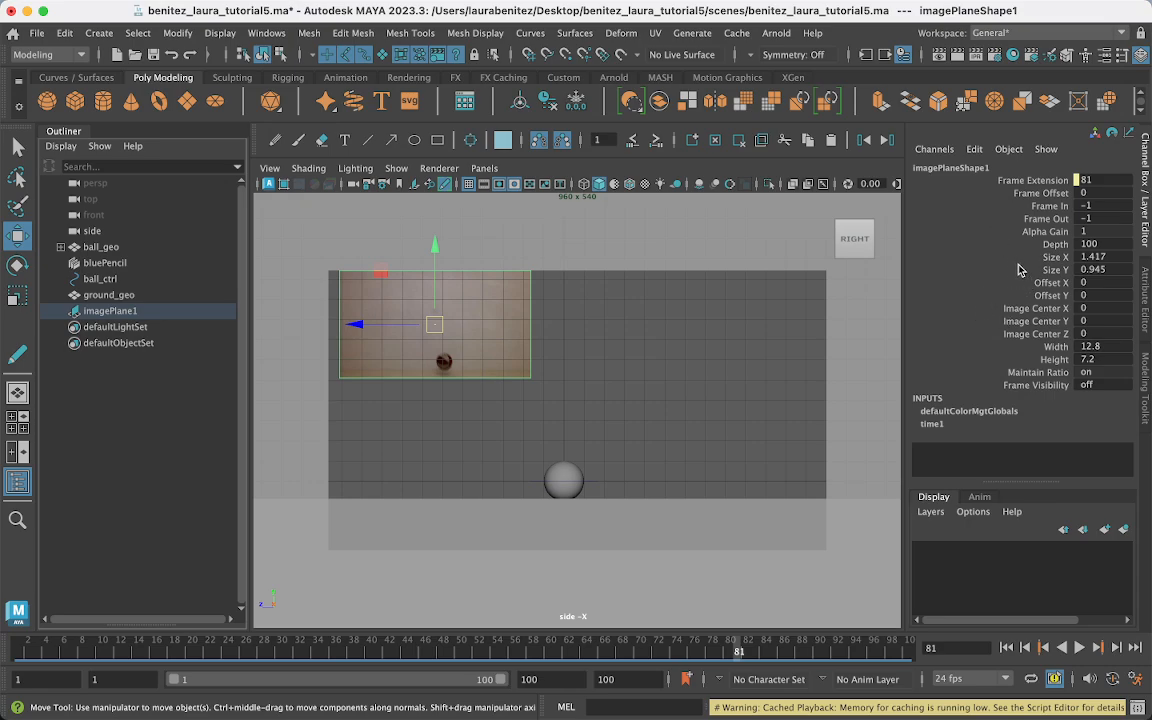
# - Unlock imagePlaneShape1's Frame Extension through Maintain Ratio attributes, then hide the attribute panel
pyautogui.click(940, 170)
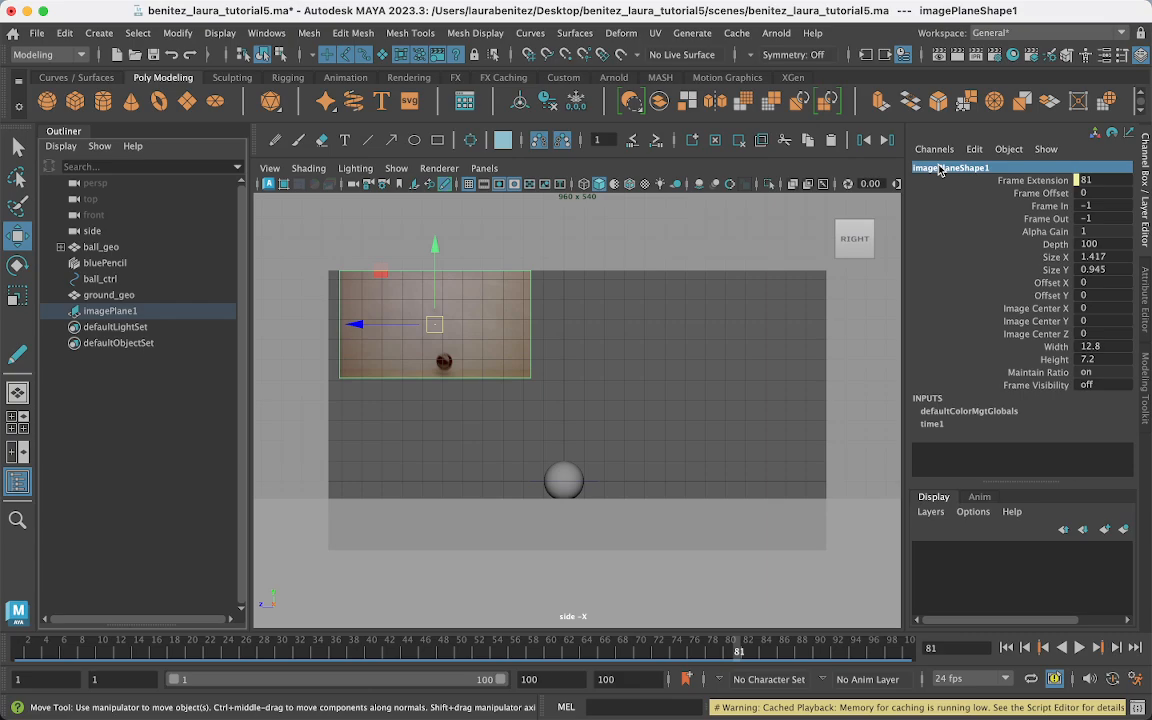
pyautogui.moveTo(940, 170); pyautogui.dragTo(1018, 388)
pyautogui.rightClick(1018, 388)
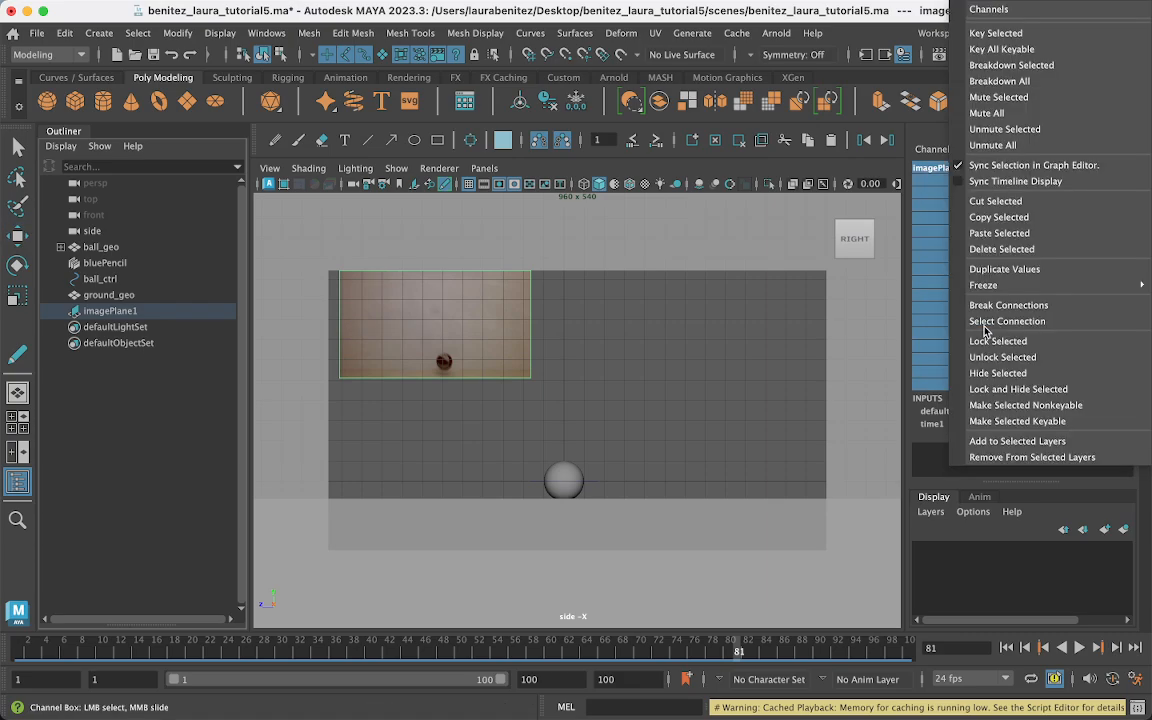
pyautogui.click(947, 334)
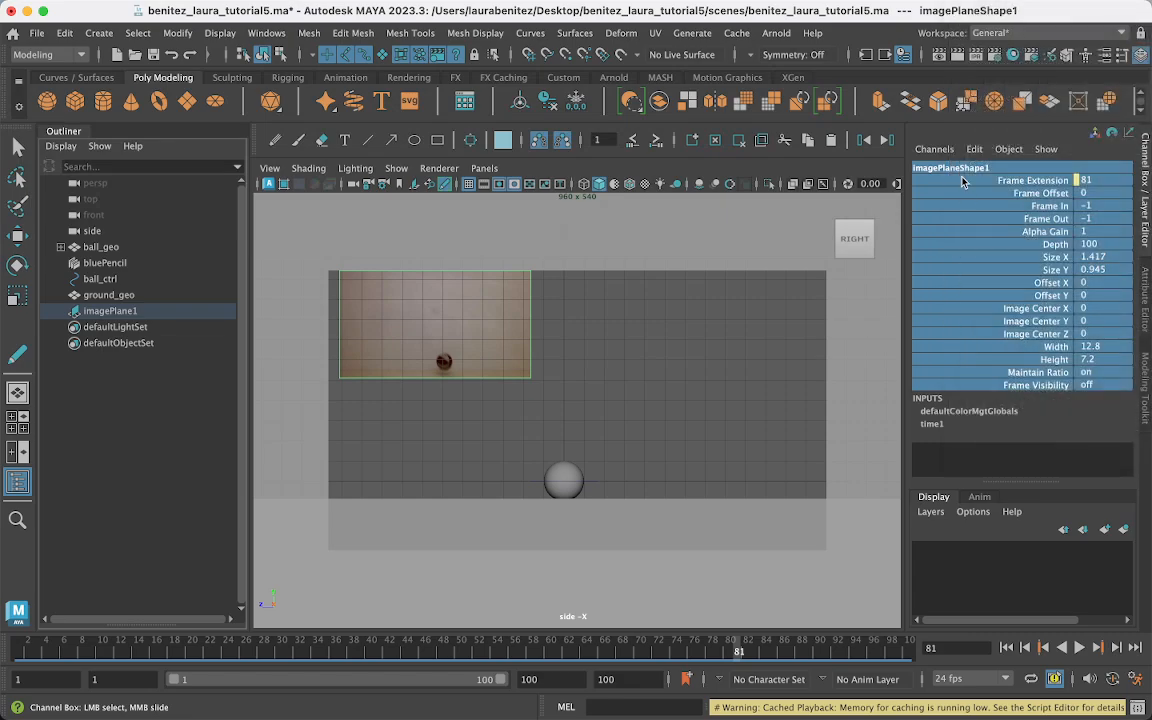
pyautogui.moveTo(964, 181); pyautogui.dragTo(1006, 375)
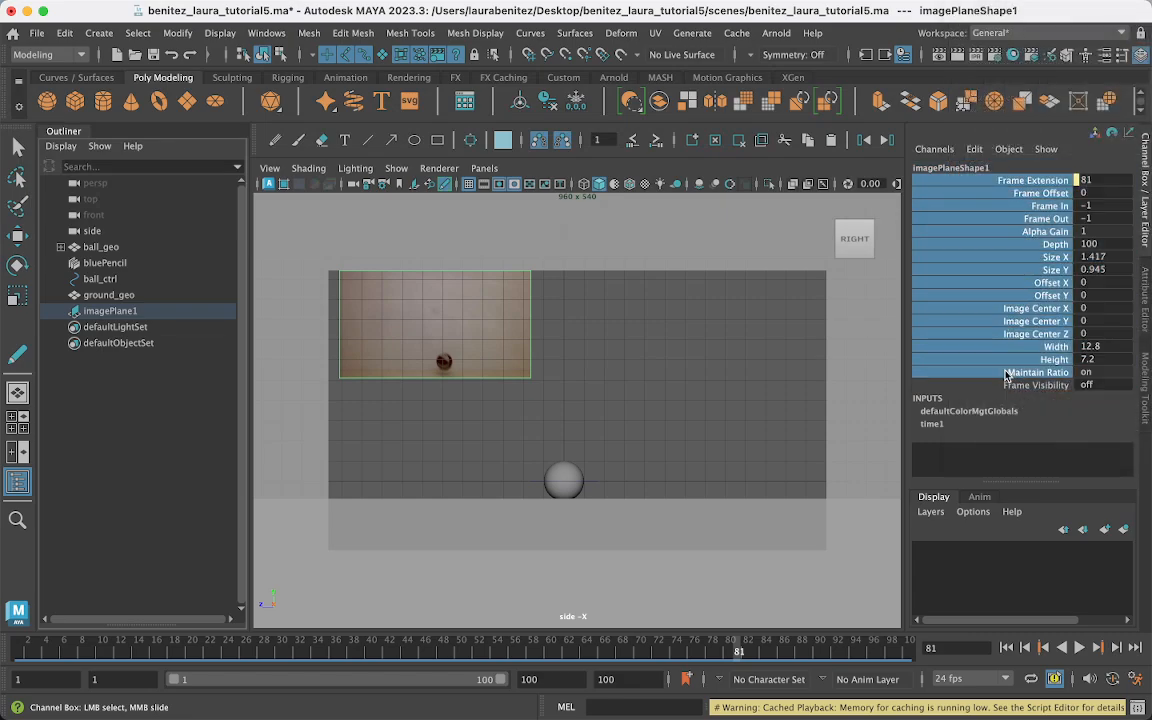
pyautogui.rightClick(978, 298)
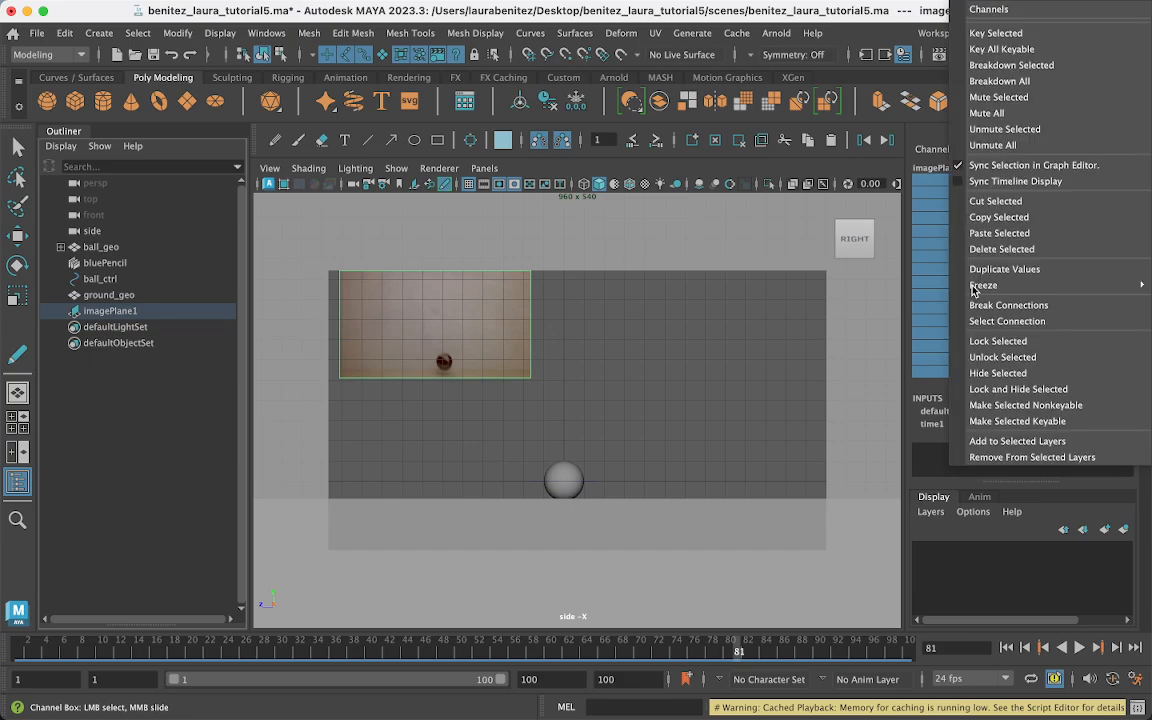
pyautogui.click(985, 357)
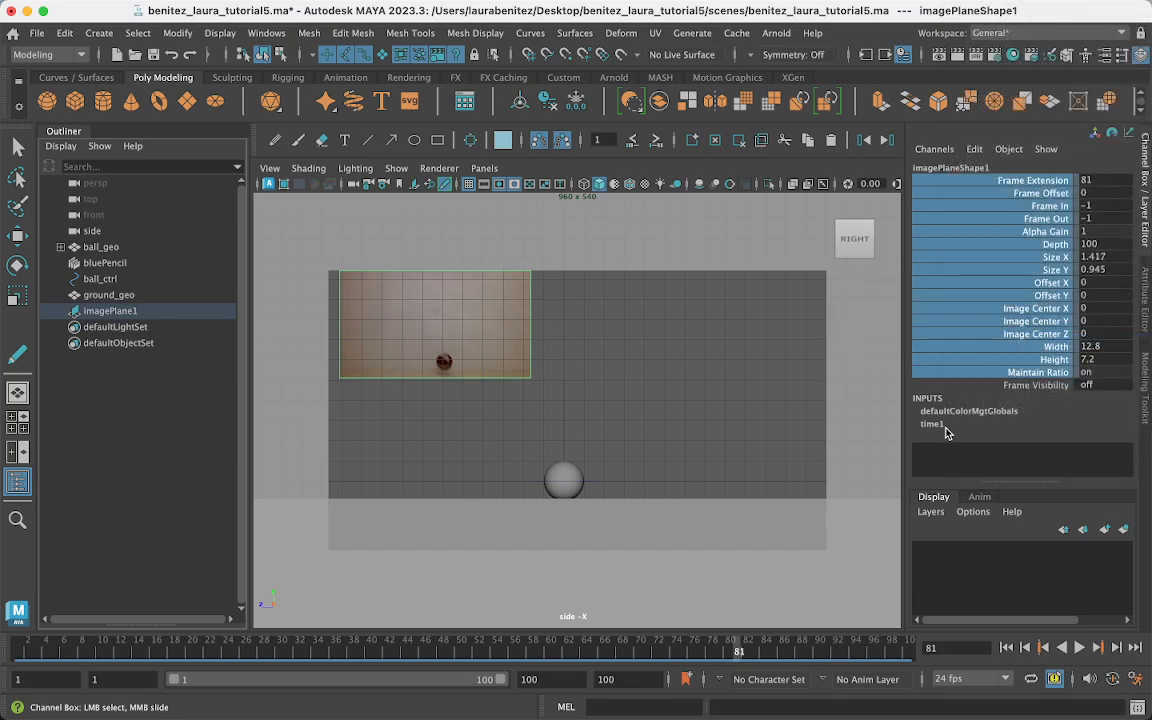
pyautogui.press('w')
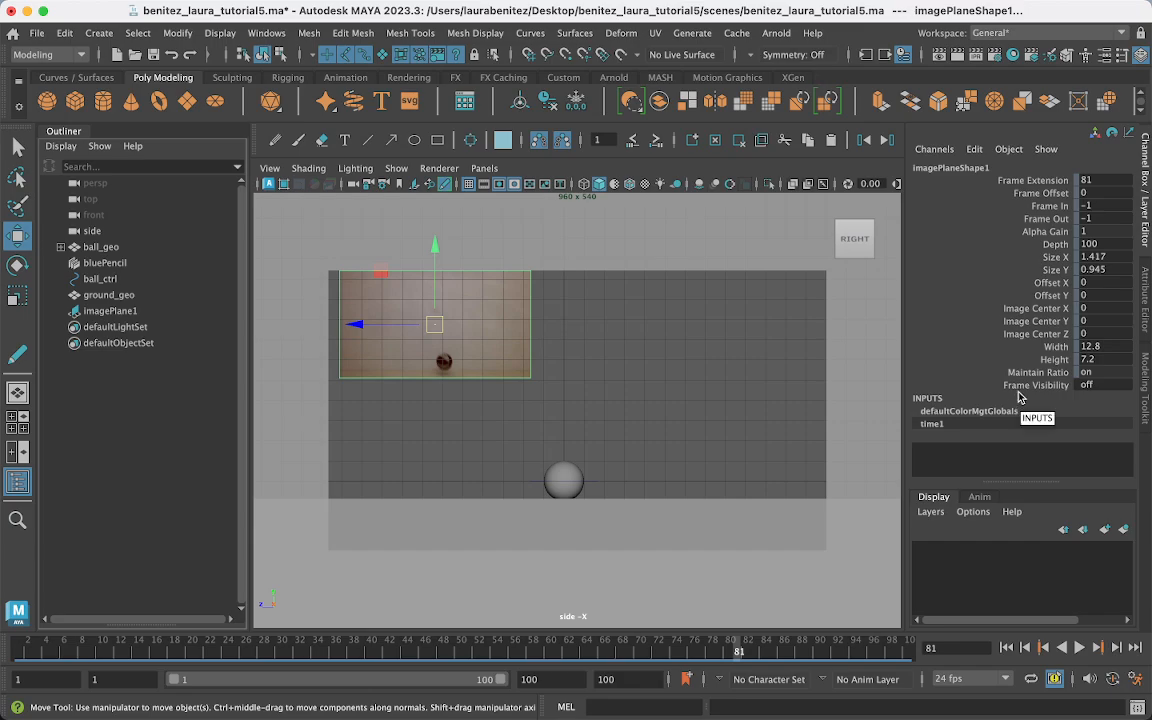
pyautogui.click(1142, 238)
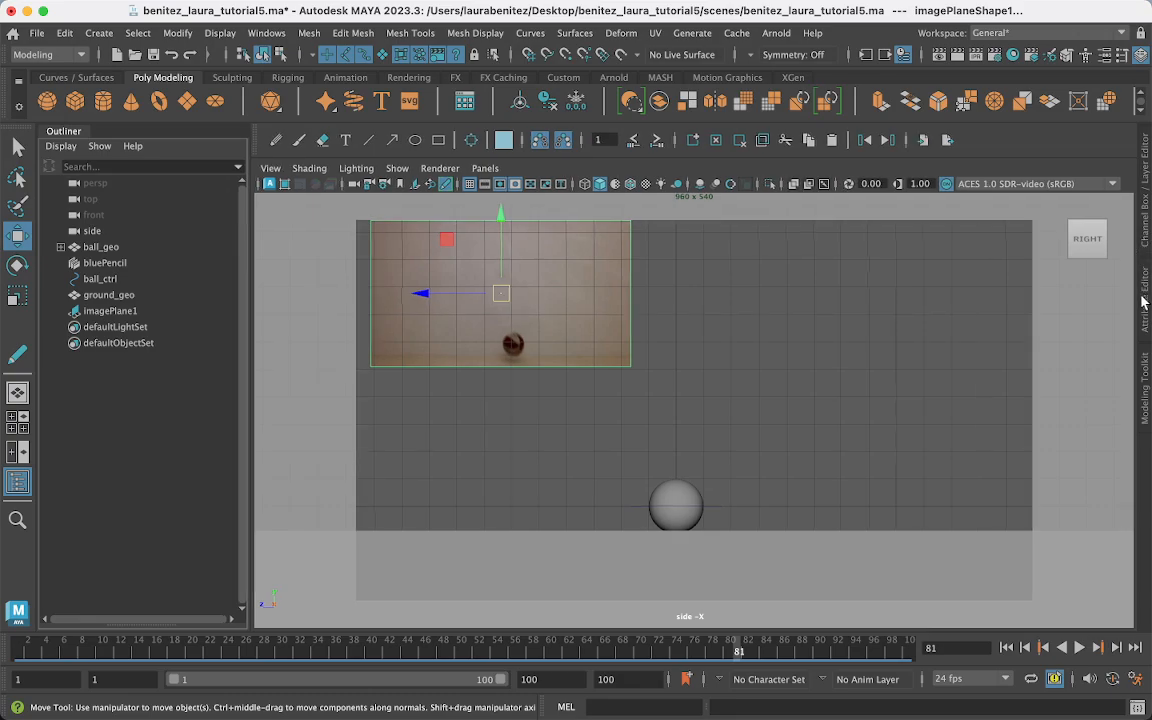
# - Reselect imagePlane1 and lock its Translate X through Scale Z channels
pyautogui.click(1147, 207)
pyautogui.click(1146, 295)
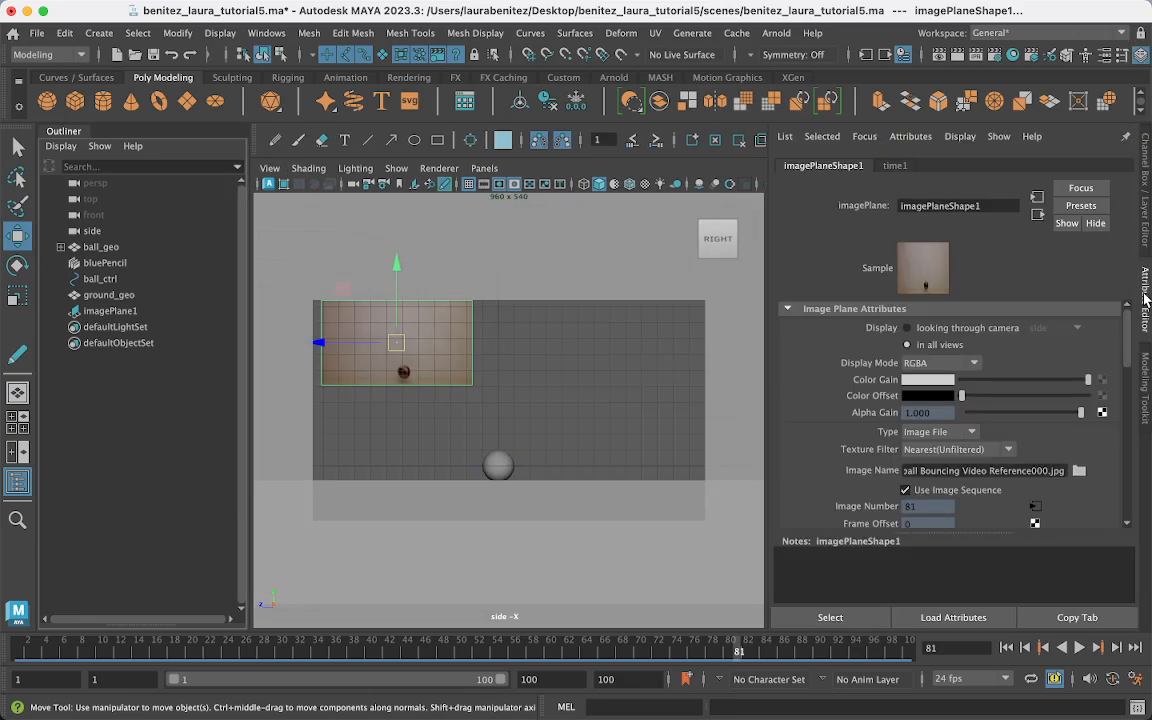
pyautogui.click(1147, 233)
pyautogui.click(643, 404)
pyautogui.click(455, 338)
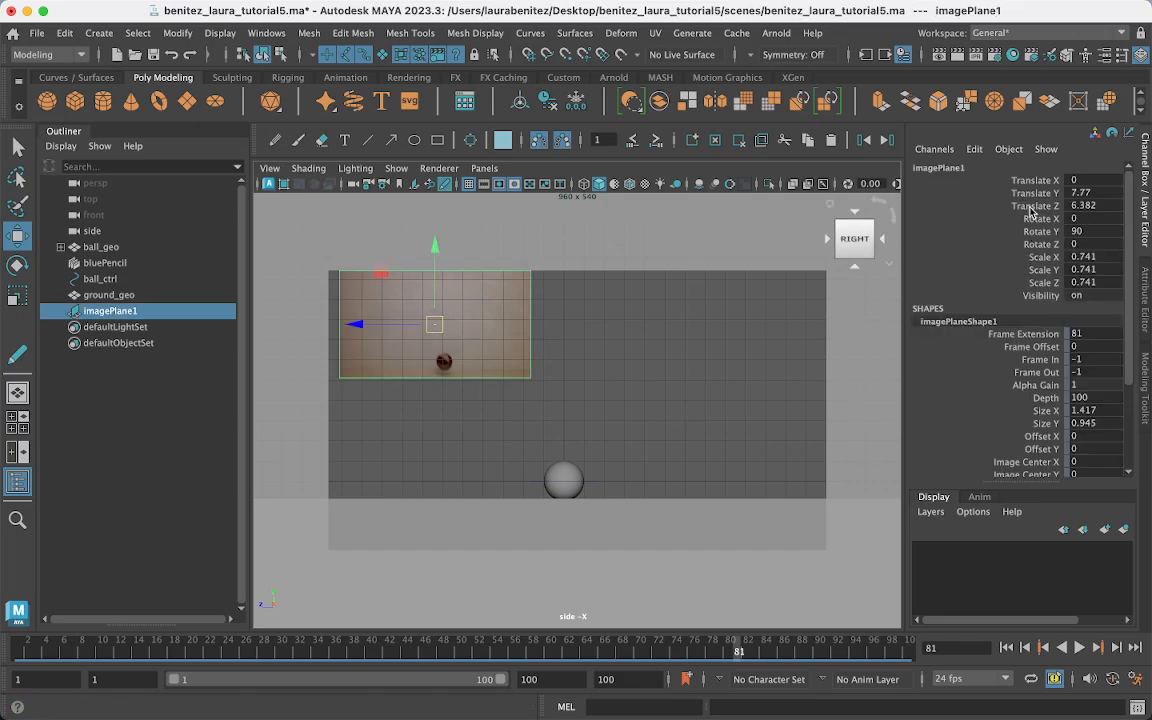
pyautogui.moveTo(912, 180); pyautogui.dragTo(1038, 285)
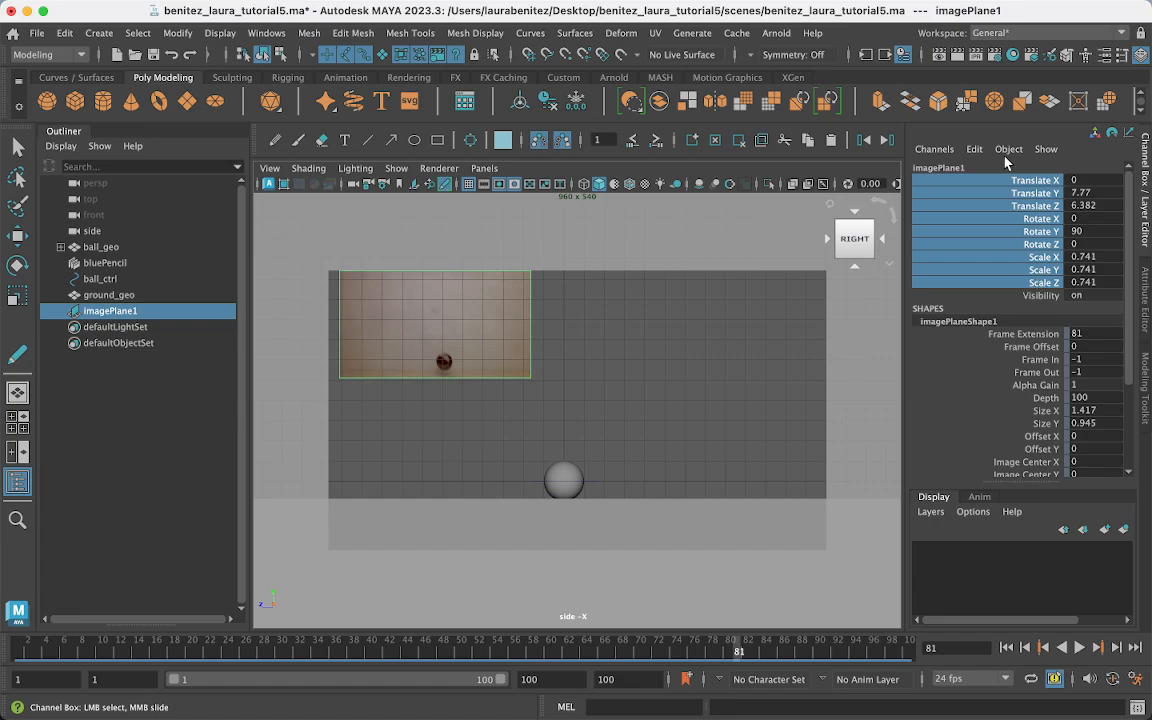
pyautogui.rightClick(1020, 236)
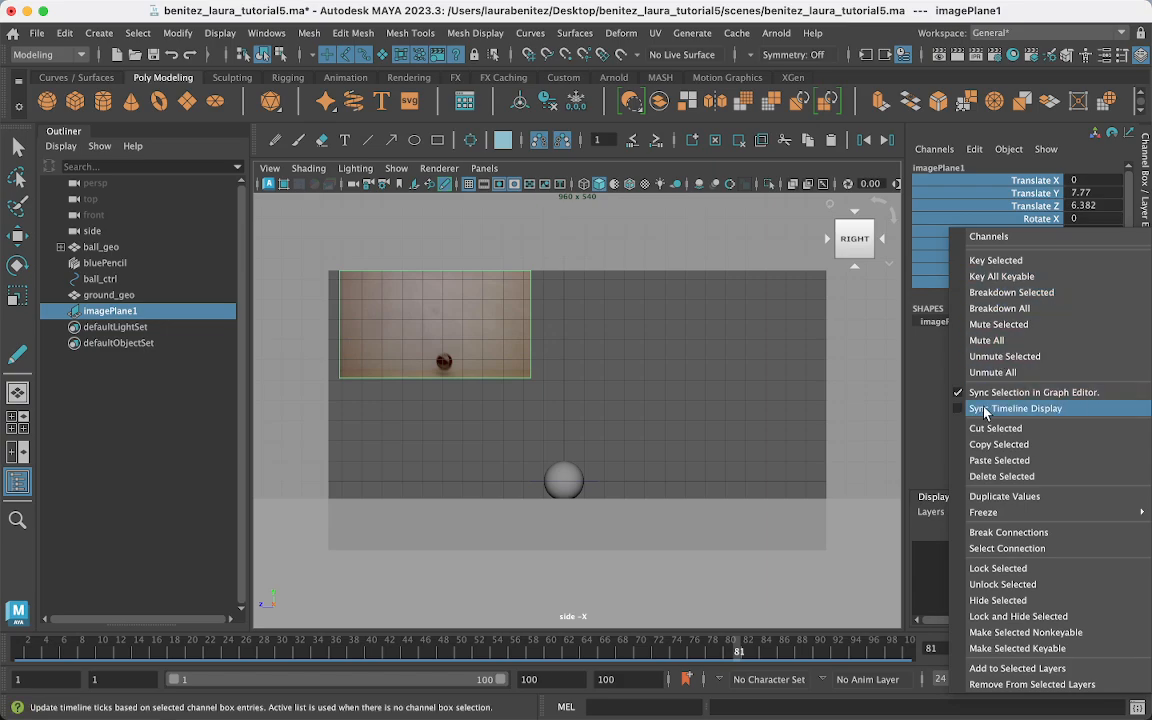
pyautogui.click(981, 586)
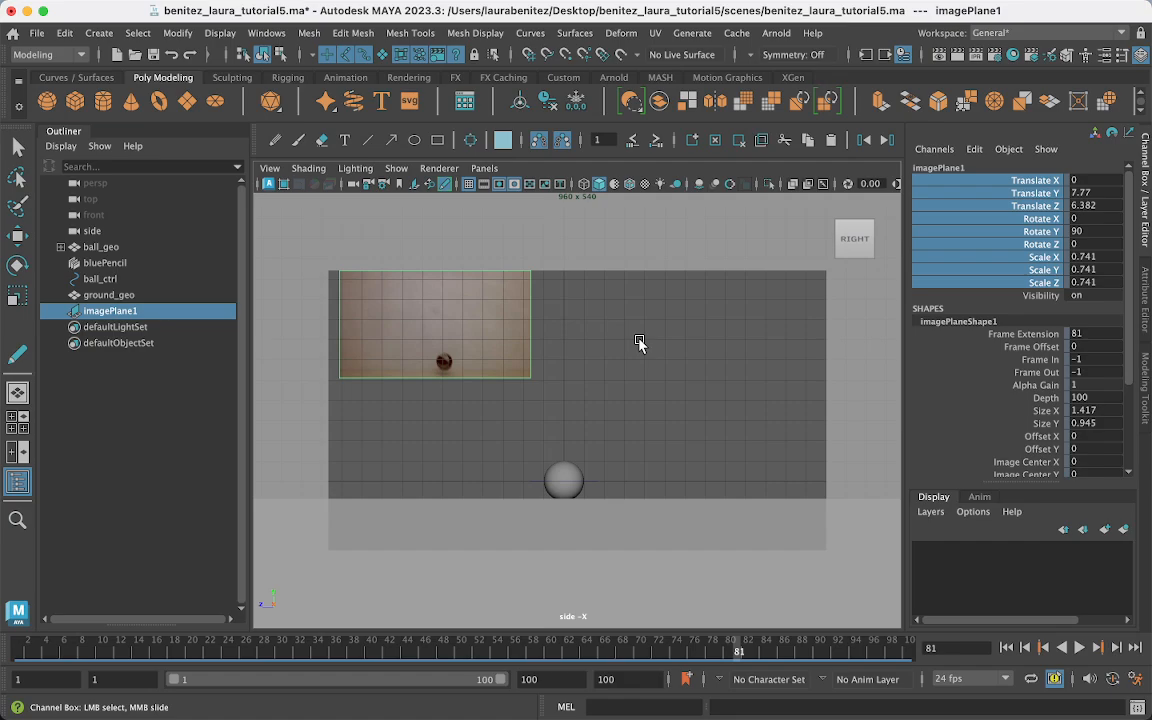
pyautogui.press('w')
# - Select, hide and reselect the image plane to confirm it stays locked in place
pyautogui.click(620, 356)
pyautogui.click(486, 347)
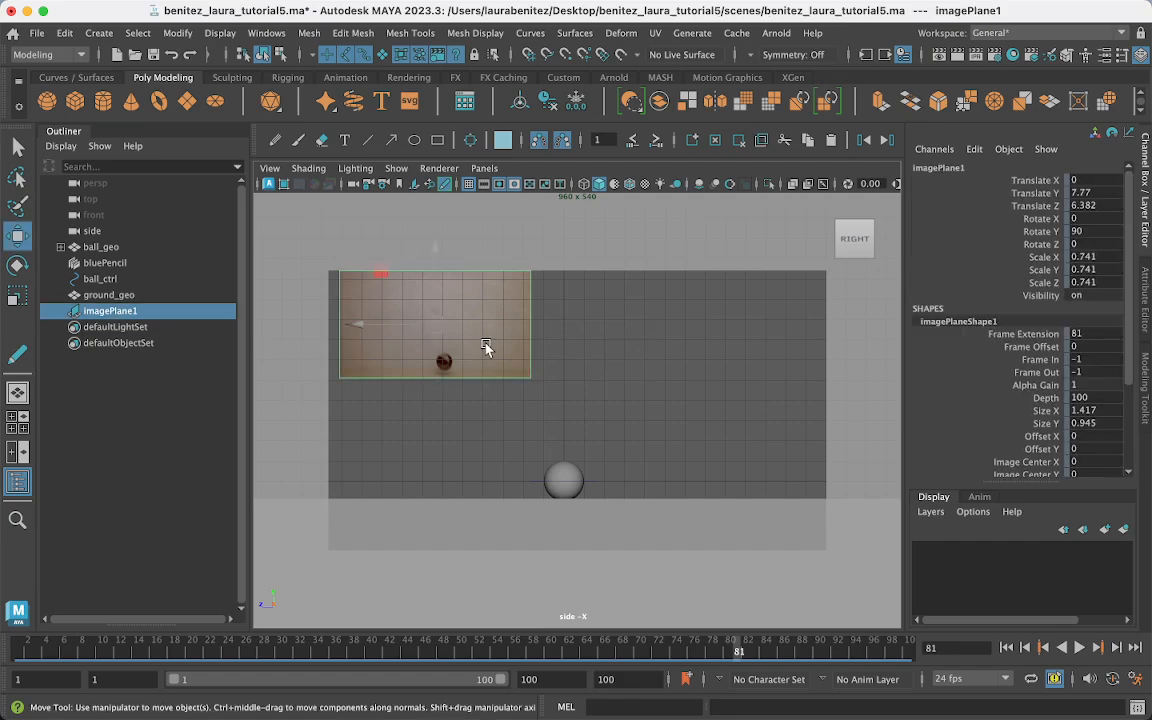
pyautogui.hotkey('ctrl', 'h')
pyautogui.hotkey('ctrl', 'h')
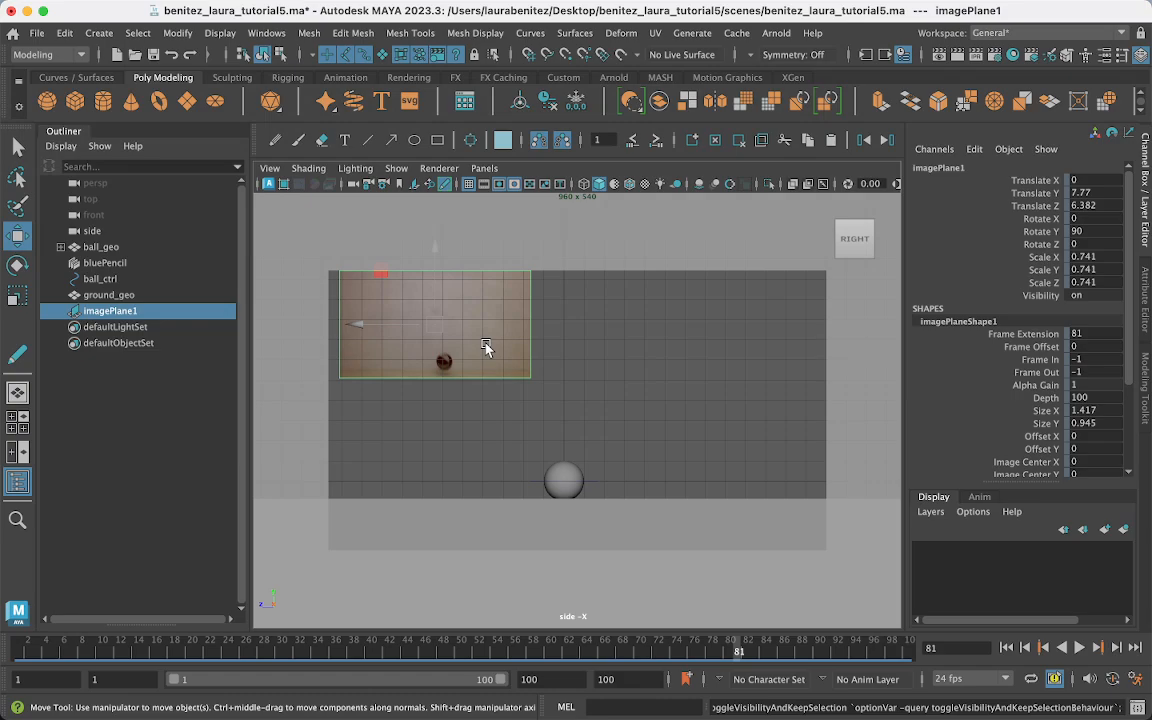
pyautogui.click(663, 380)
pyautogui.click(492, 328)
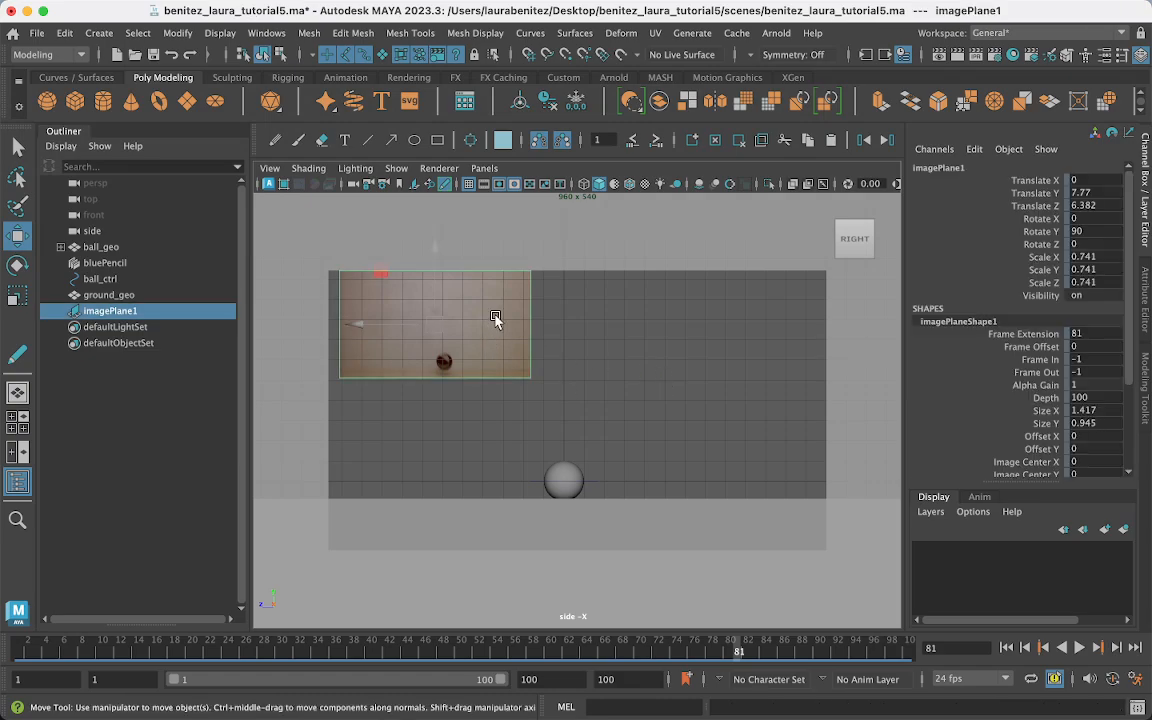
pyautogui.click(674, 375)
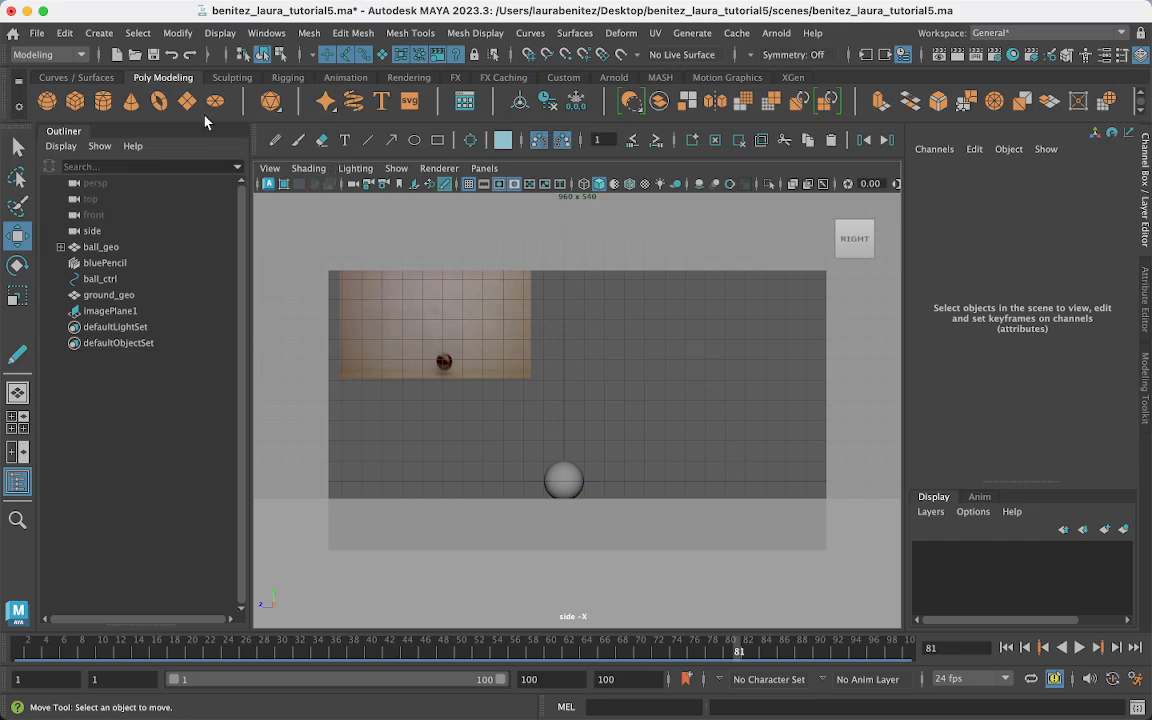
# - Show the File menu's Send To Unity export submenu
pyautogui.click(36, 33)
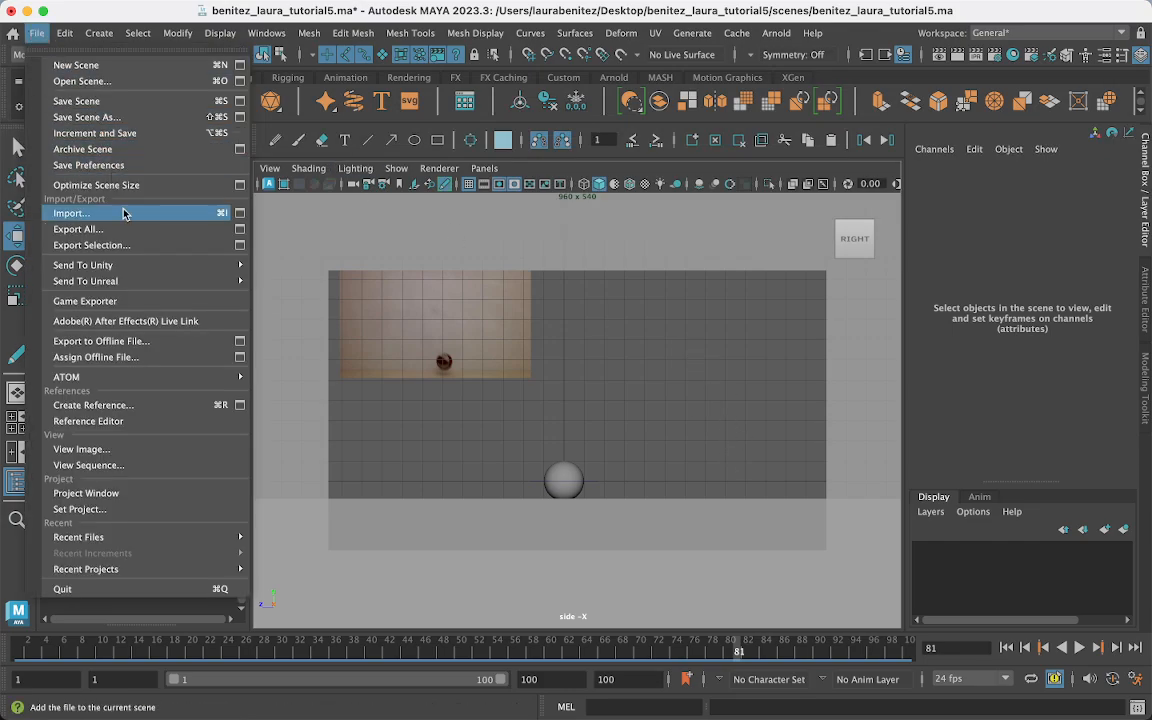
pyautogui.moveTo(165, 264)
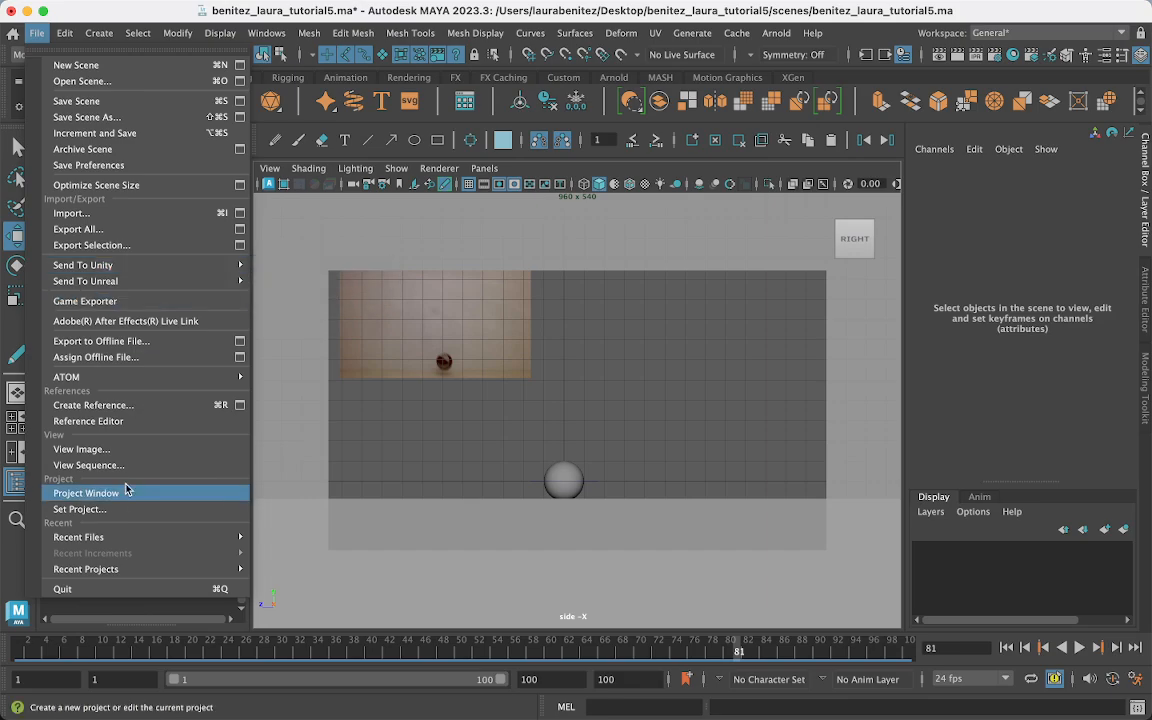
pyautogui.moveTo(120, 262)
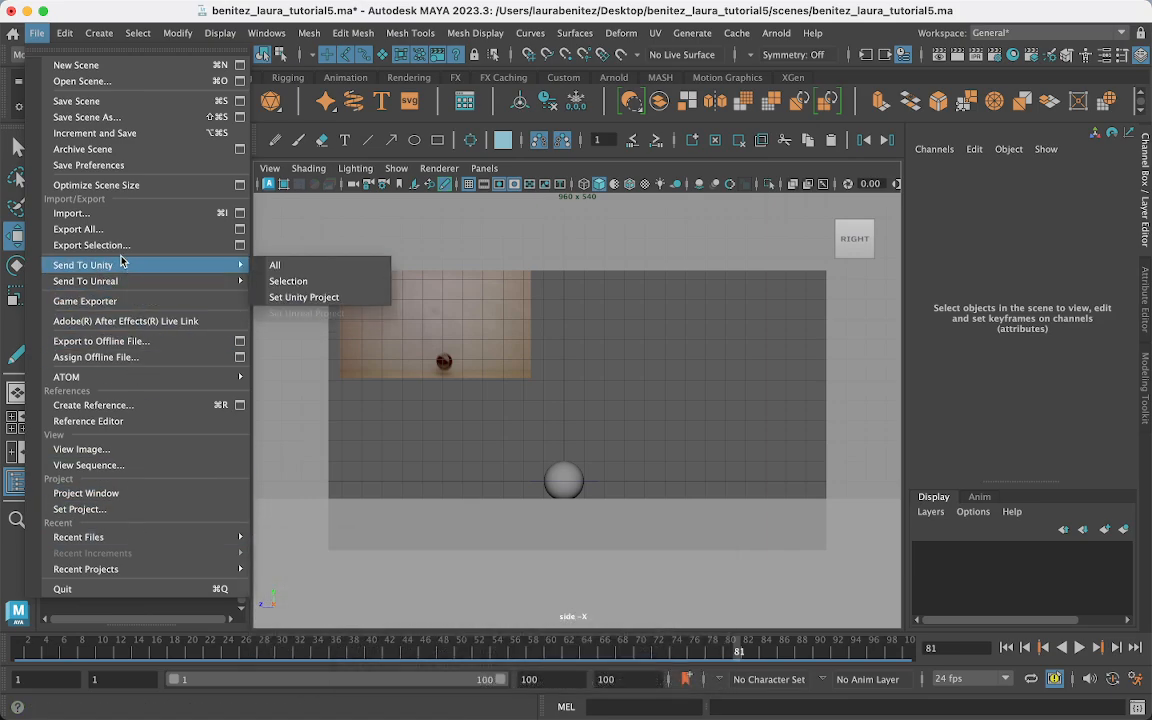